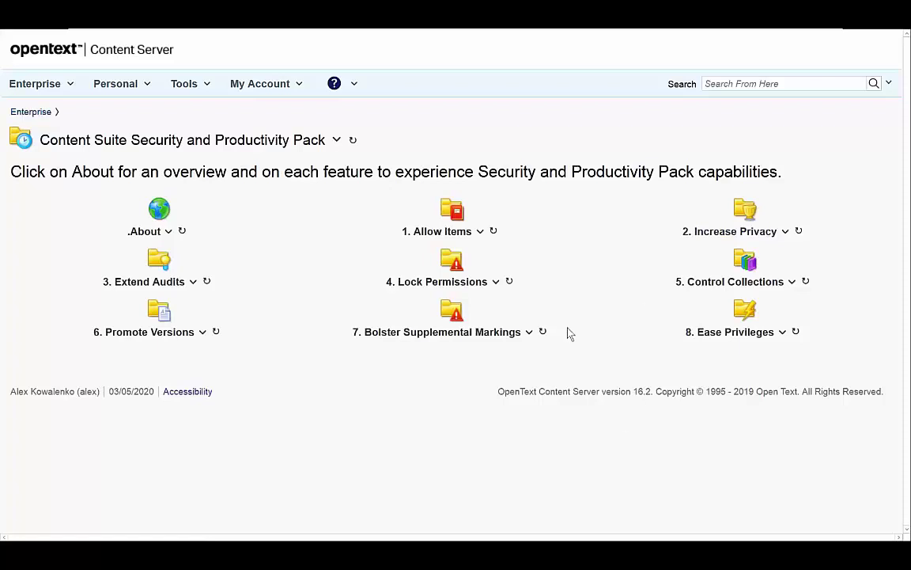
# View the About overview of the Security and Productivity Pack and return from it
pyautogui.click(175, 223)
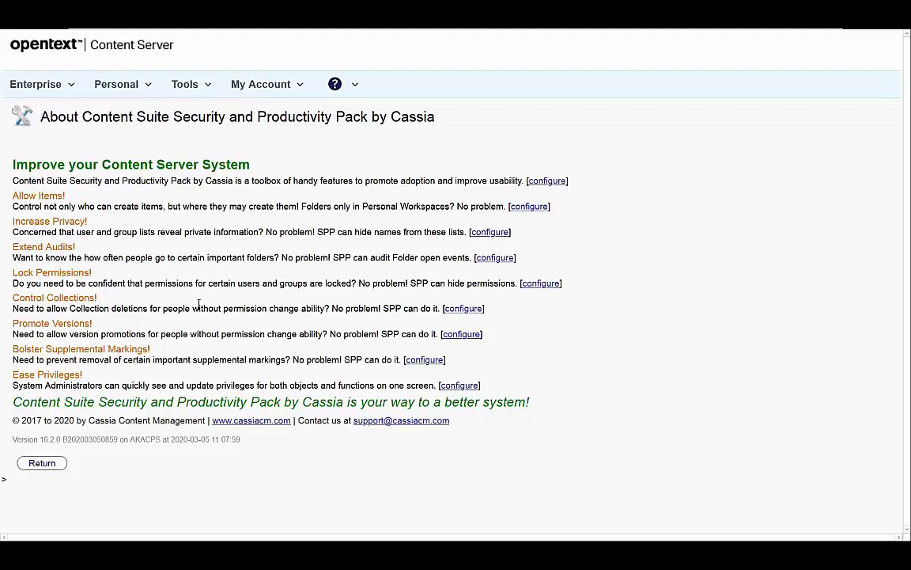
pyautogui.click(49, 463)
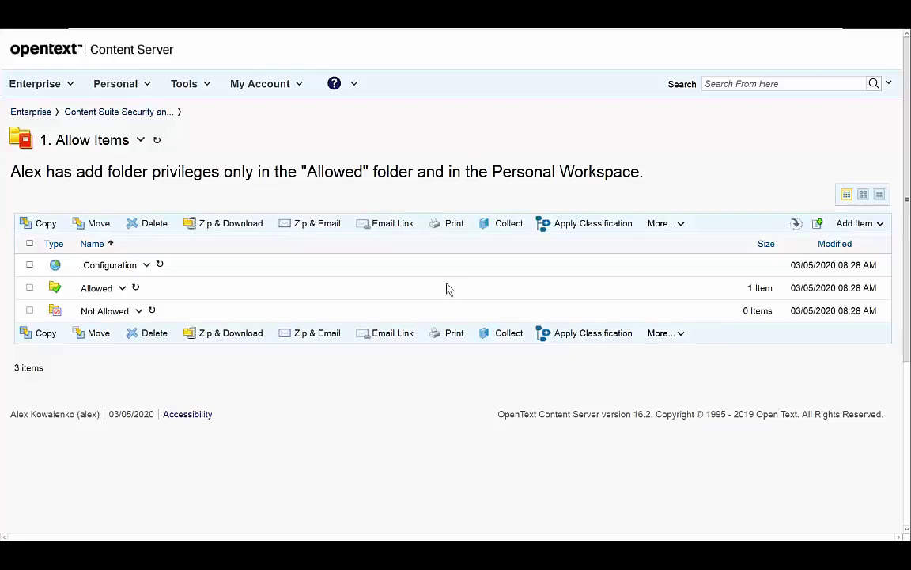
# Add a folder named "Another one" inside the Allowed folder of 1. Allow Items
pyautogui.click(96, 288)
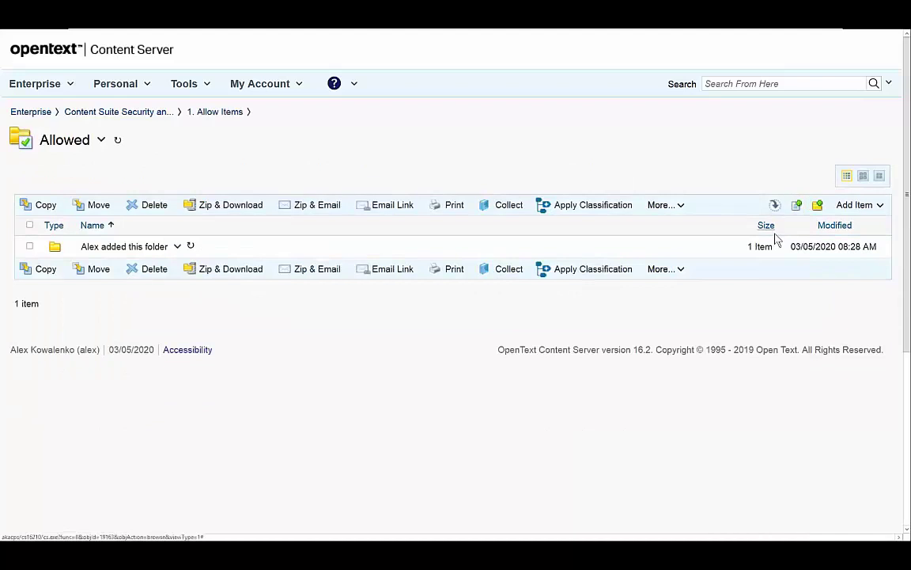
pyautogui.click(820, 207)
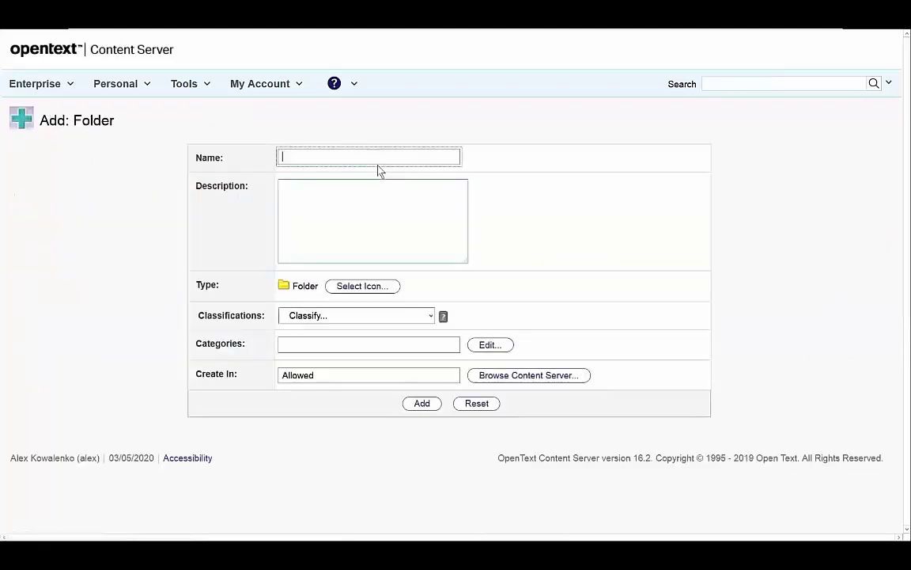
pyautogui.write('Ano')
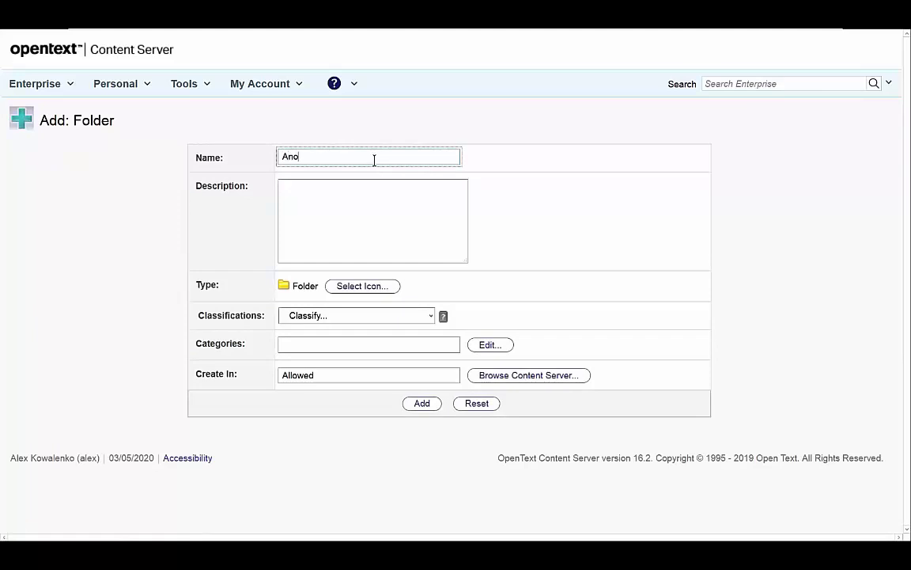
pyautogui.write('ther one')
pyautogui.click(415, 404)
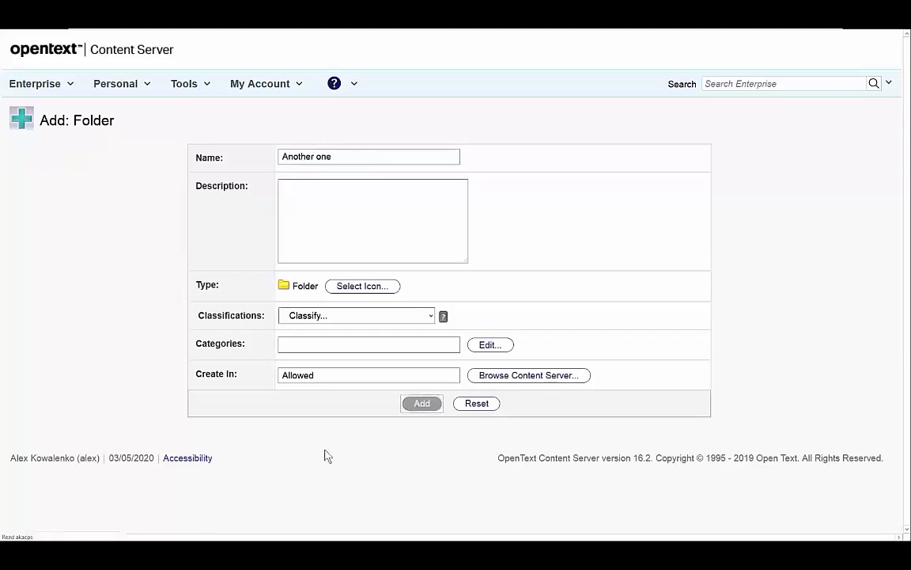
# Open the personal workspace to check its option for adding folders, and return to the Allowed folder
pyautogui.click(133, 86)
pyautogui.click(122, 107)
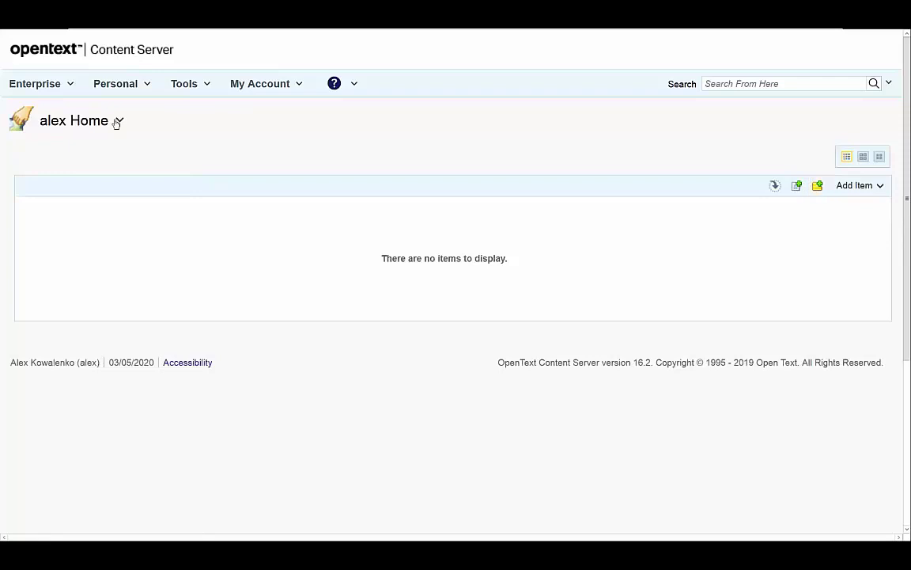
pyautogui.click(49, 94)
pyautogui.click(119, 83)
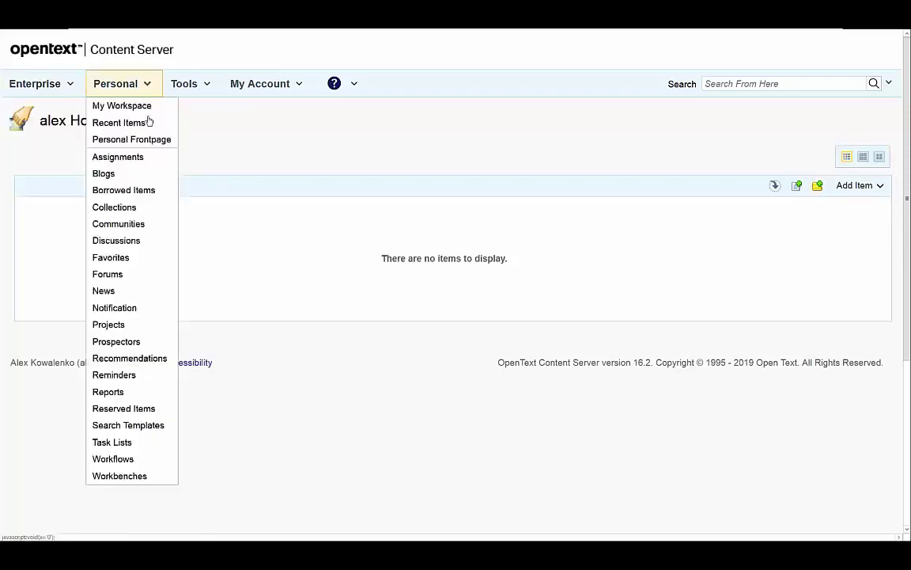
pyautogui.rightClick(272, 261)
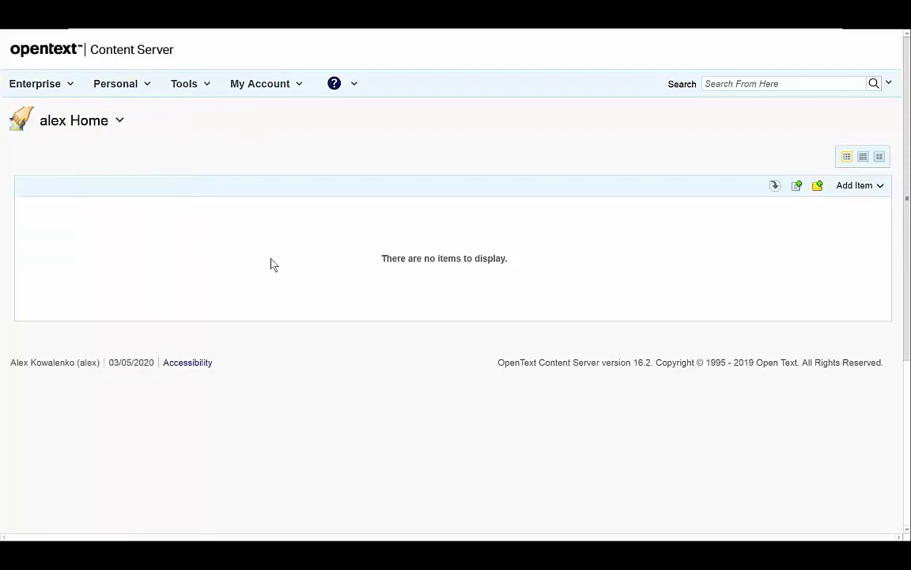
pyautogui.click(284, 269)
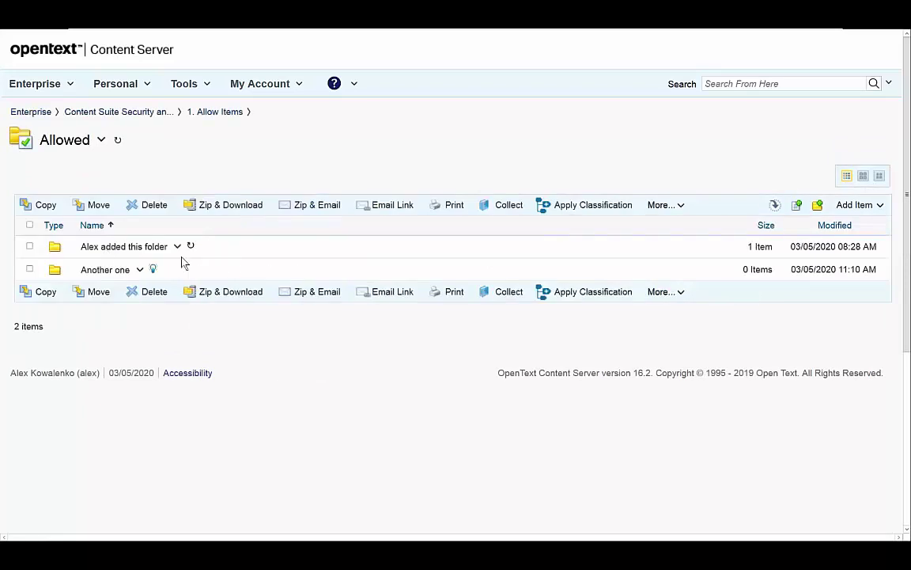
# Open the configuration in 1. Allow Items, review the selectable item types for location-based privileges, and return without saving
pyautogui.click(215, 113)
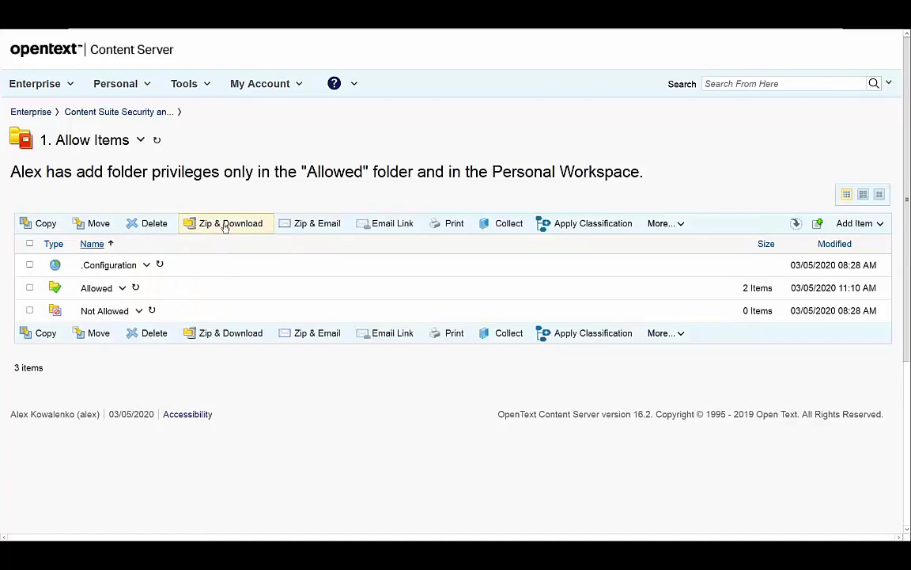
pyautogui.click(125, 268)
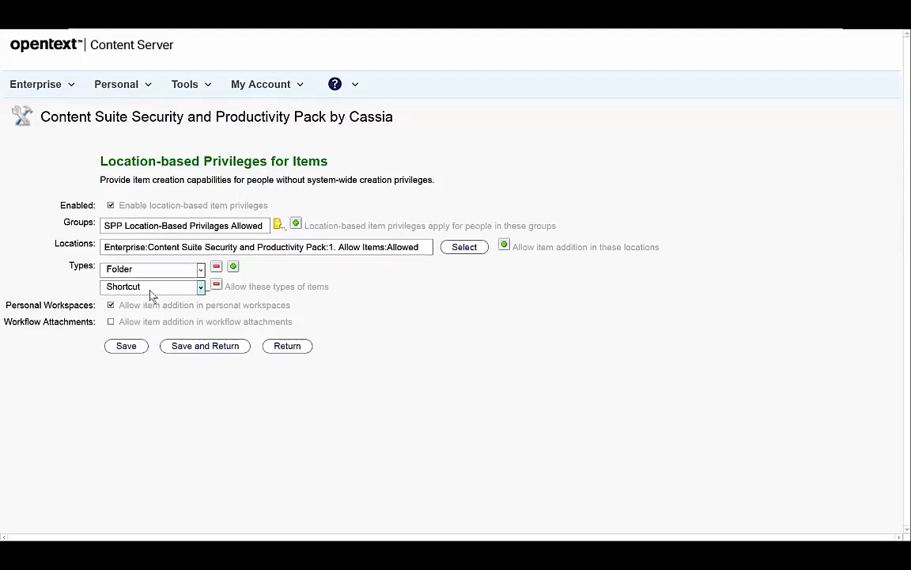
pyautogui.click(201, 269)
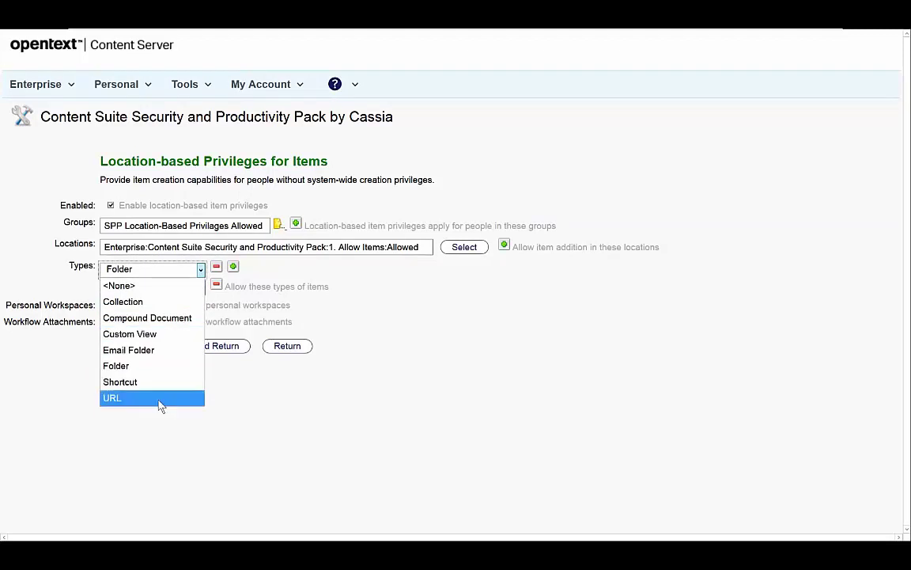
pyautogui.press('Return')
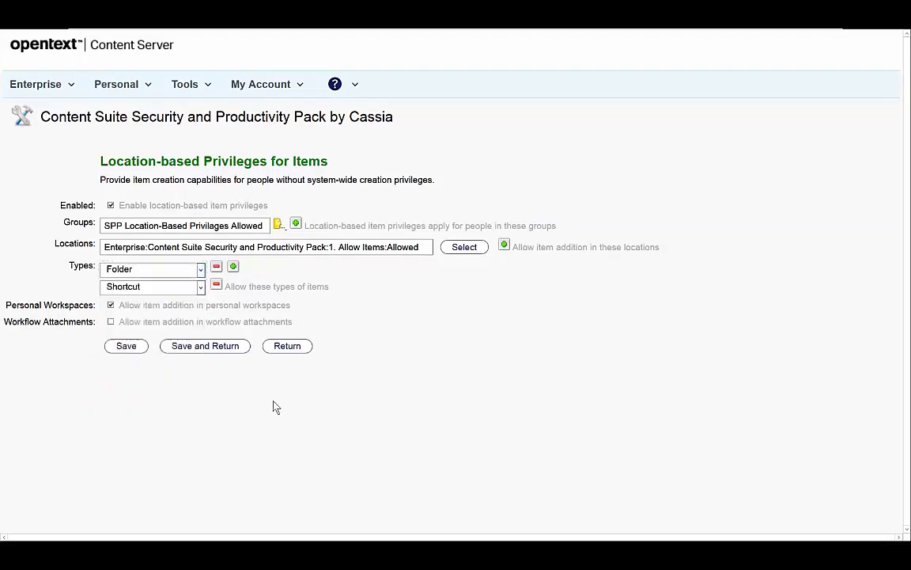
pyautogui.click(166, 417)
pyautogui.click(307, 345)
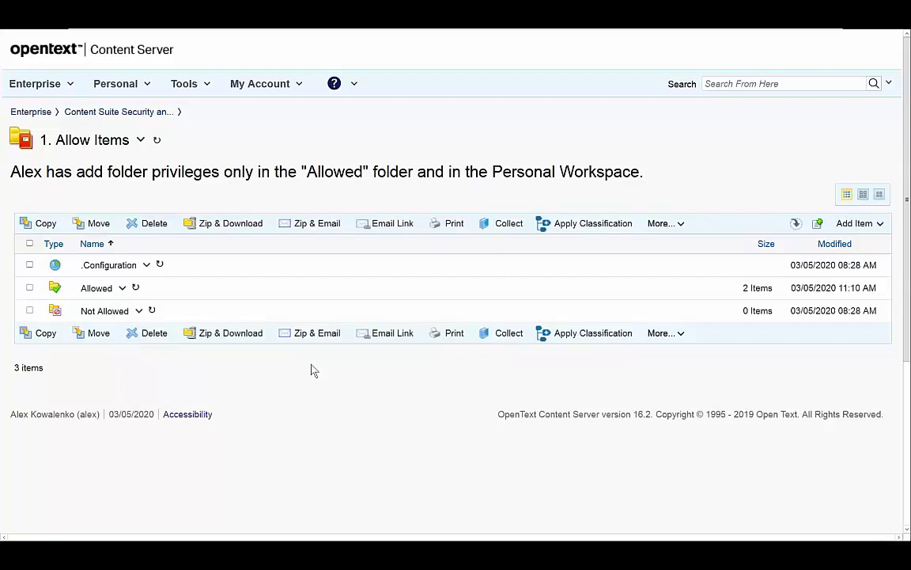
# Check the add options in the Not Allowed folder and go back to the Content Suite Security and Productivity Pack folder
pyautogui.click(117, 313)
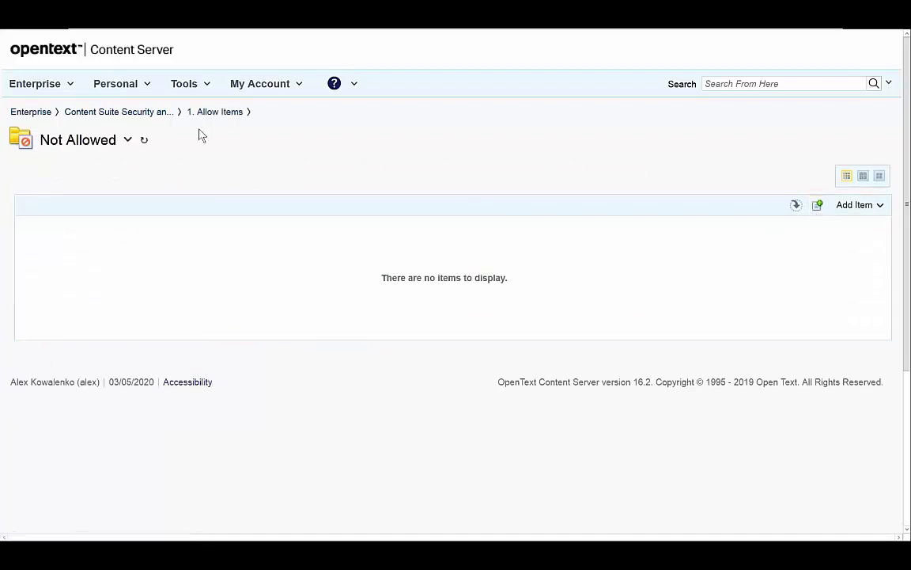
pyautogui.click(223, 117)
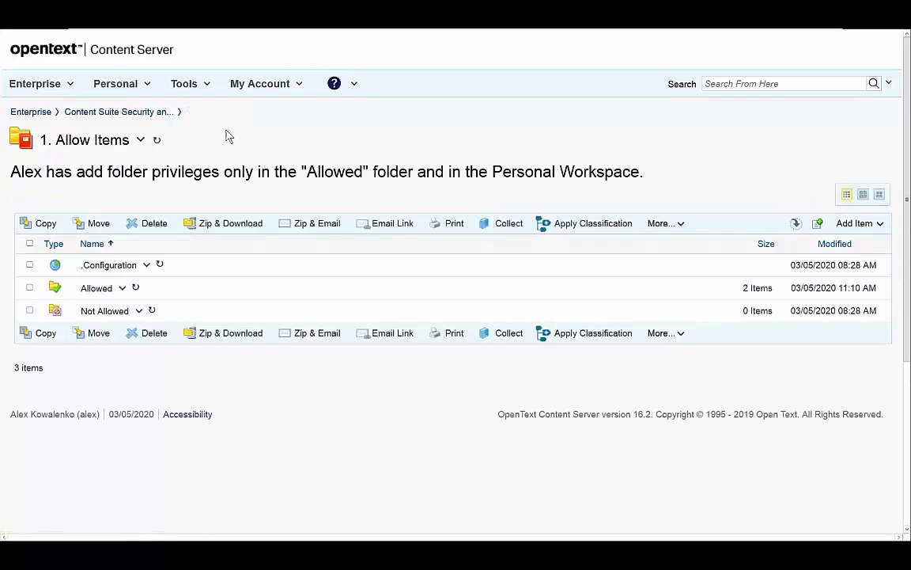
pyautogui.click(153, 113)
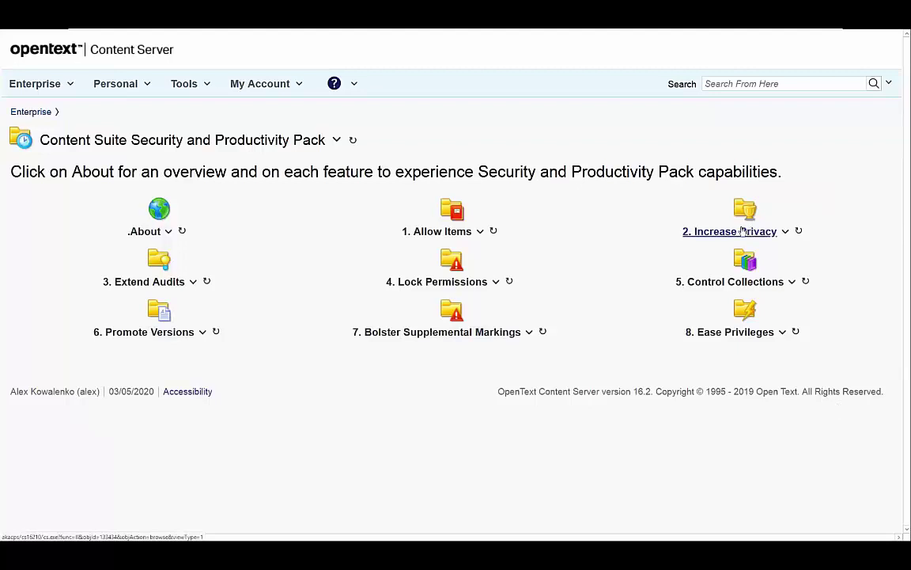
# Revisit the pack's About page and return to the feature overview
pyautogui.click(170, 207)
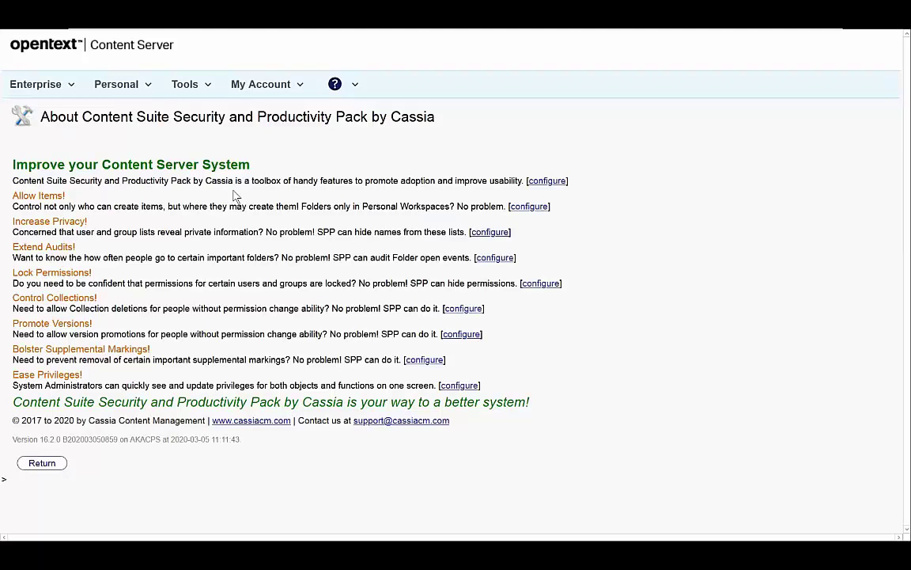
pyautogui.click(42, 464)
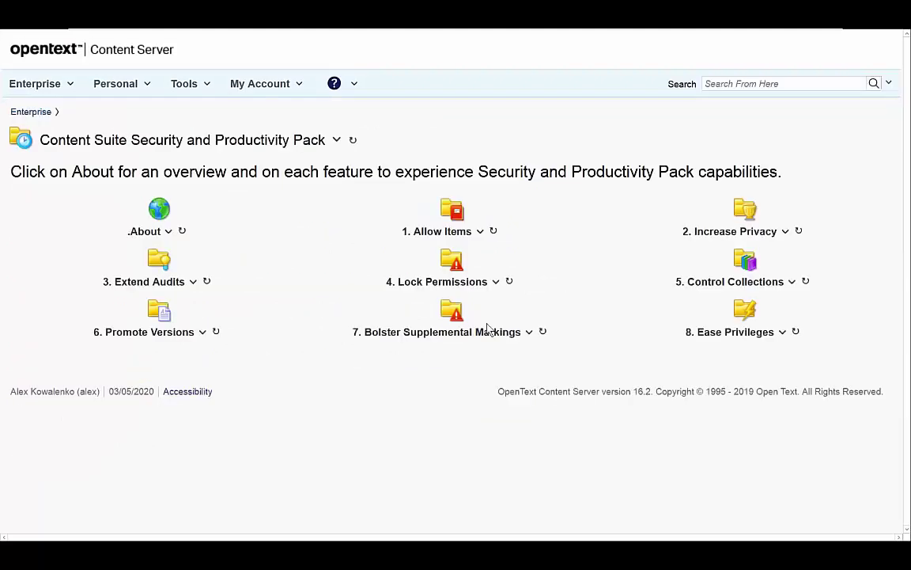
# From Users & Groups in 2. Increase Privacy, list all users by last name and all groups by group name
pyautogui.click(745, 210)
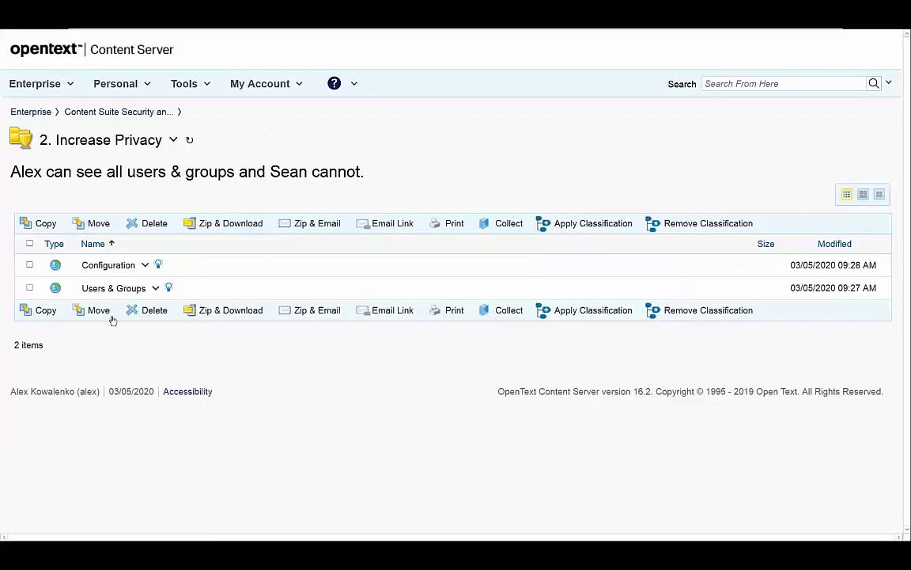
pyautogui.click(130, 290)
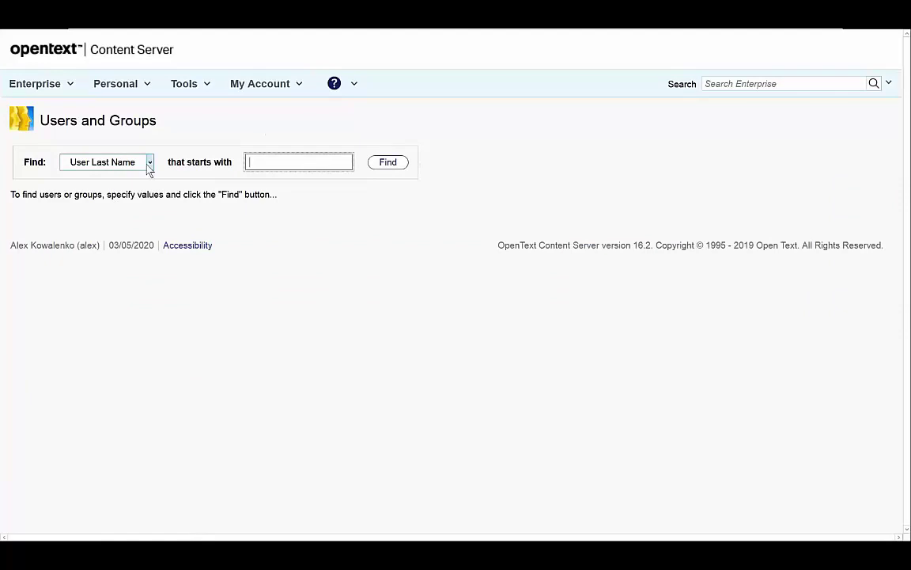
pyautogui.click(387, 163)
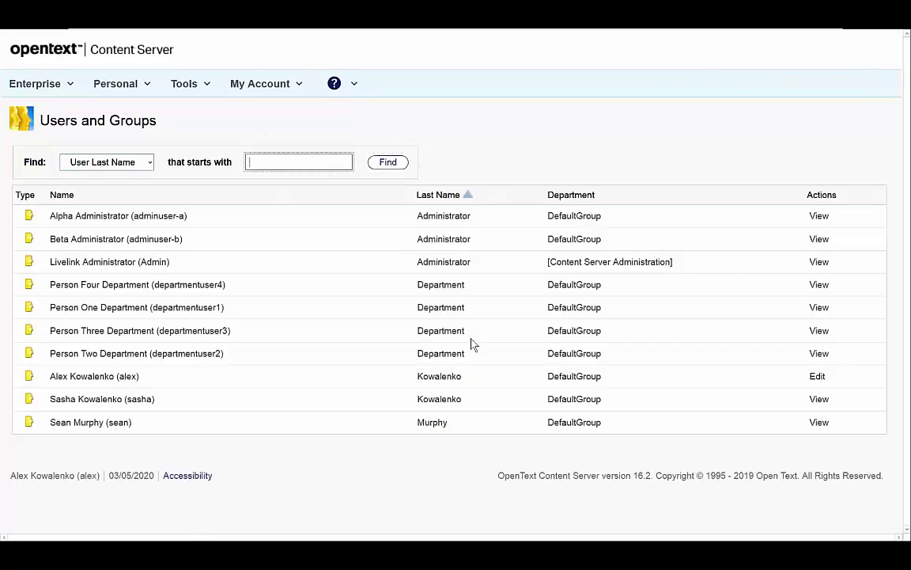
pyautogui.click(148, 163)
pyautogui.click(102, 242)
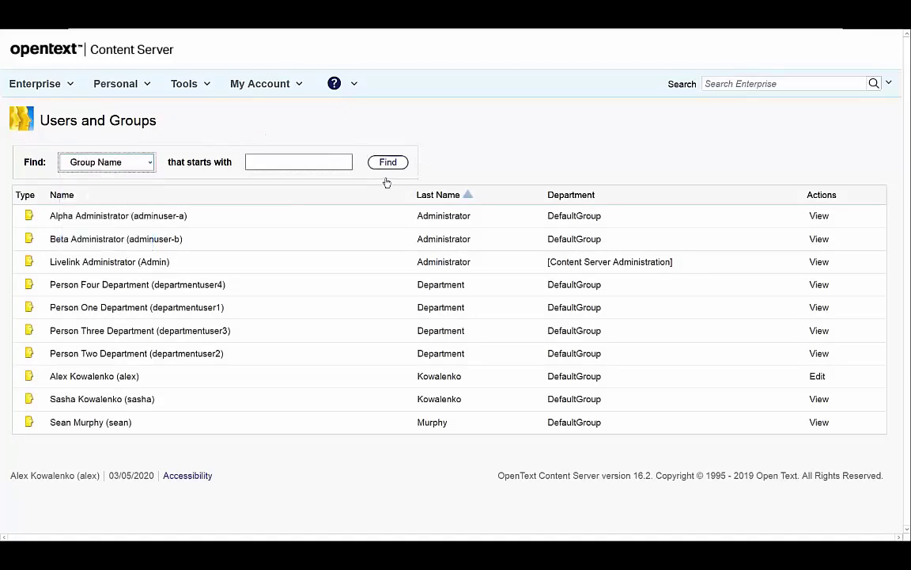
pyautogui.click(388, 163)
# Go back through the user and group search pages to the 2. Increase Privacy folder
pyautogui.rightClick(293, 285)
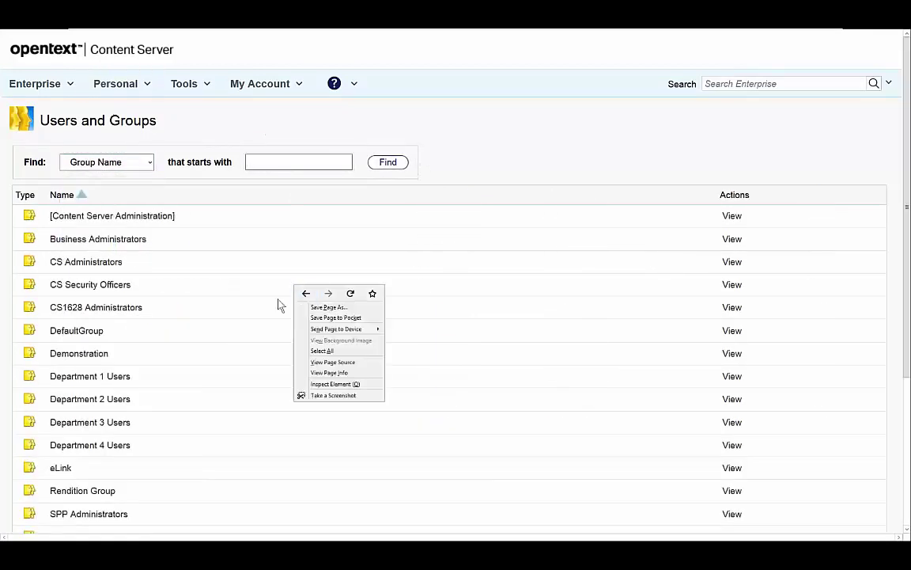
pyautogui.click(306, 293)
pyautogui.rightClick(303, 302)
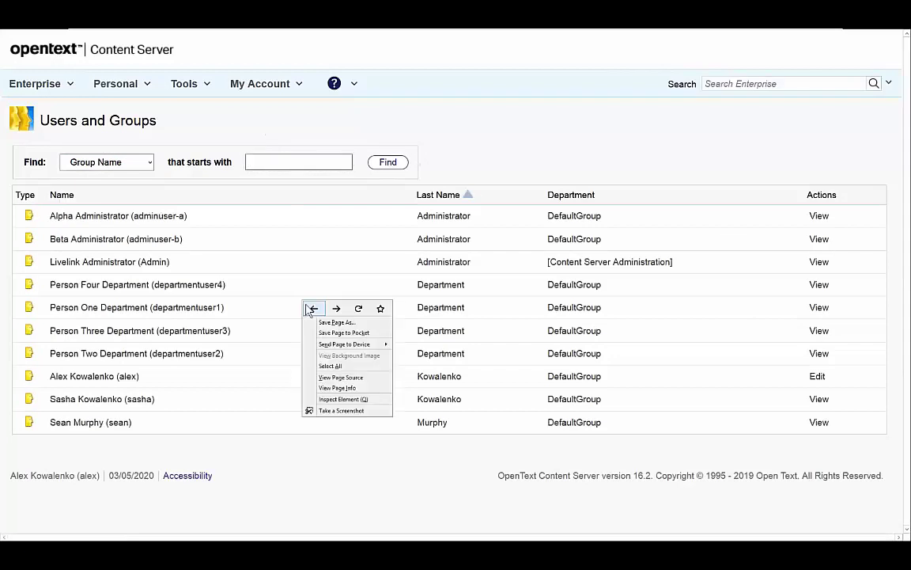
pyautogui.click(312, 309)
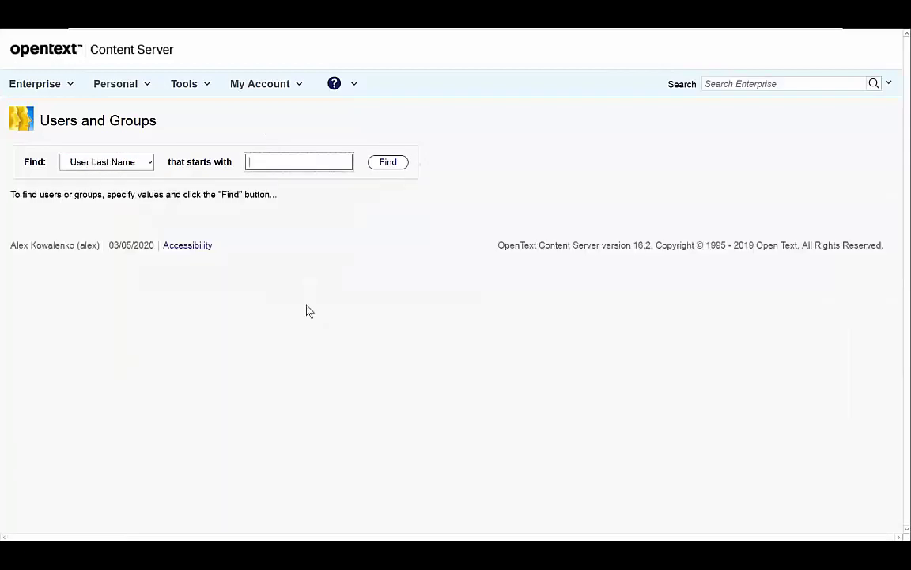
pyautogui.rightClick(457, 402)
pyautogui.click(465, 408)
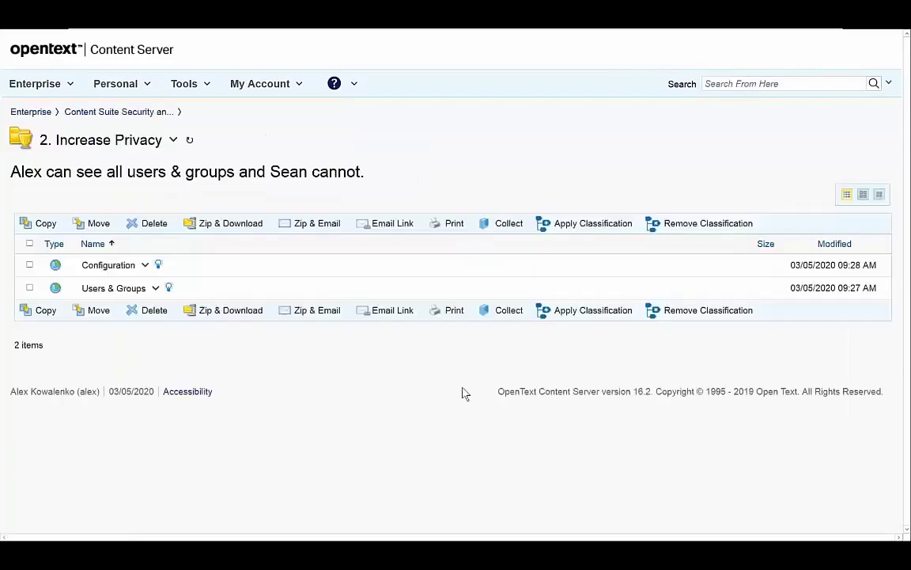
# Log out, sign in with the saved login of the user who cannot see all users and groups, and open 2. Increase Privacy
pyautogui.click(276, 84)
pyautogui.click(244, 189)
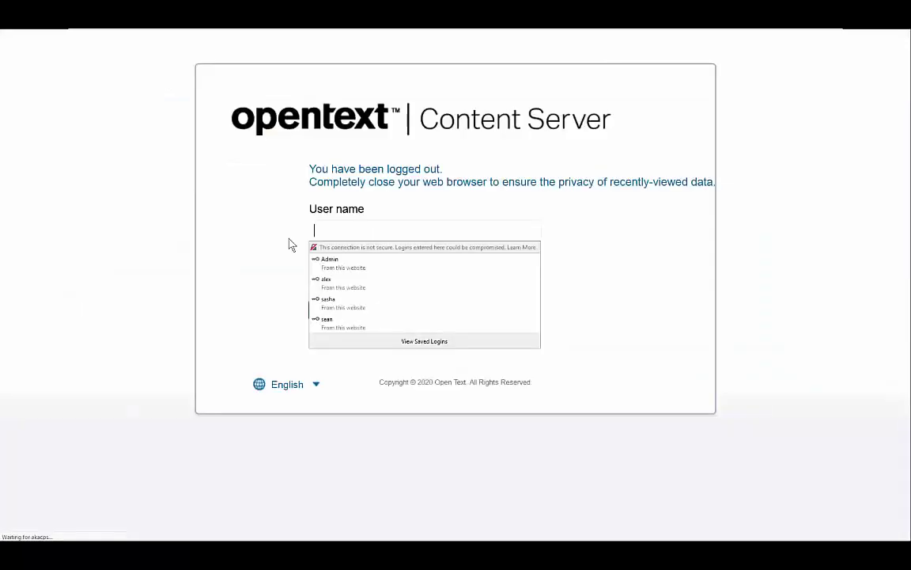
pyautogui.click(342, 319)
pyautogui.click(335, 311)
pyautogui.click(813, 234)
pyautogui.click(772, 230)
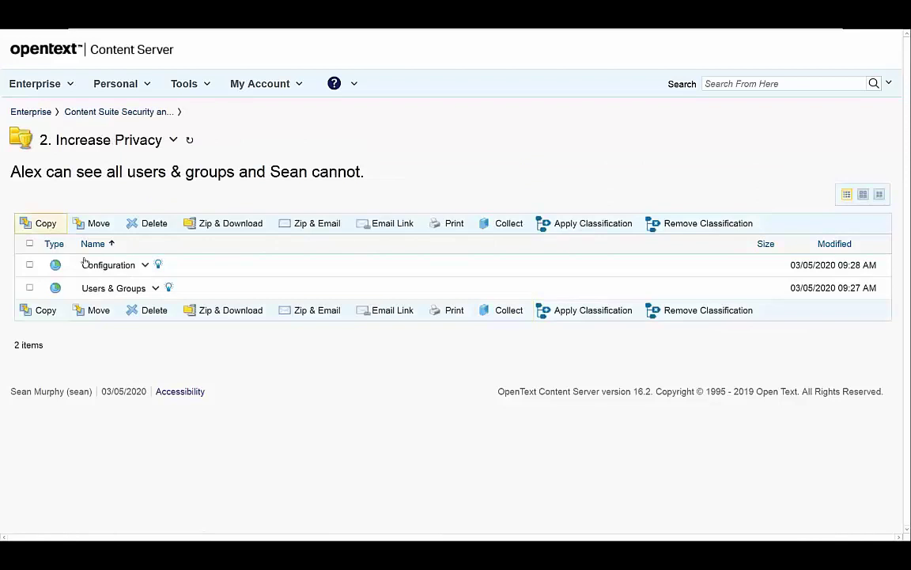
# As the restricted user, search Users & Groups for all users by last name and all groups by group name
pyautogui.click(127, 288)
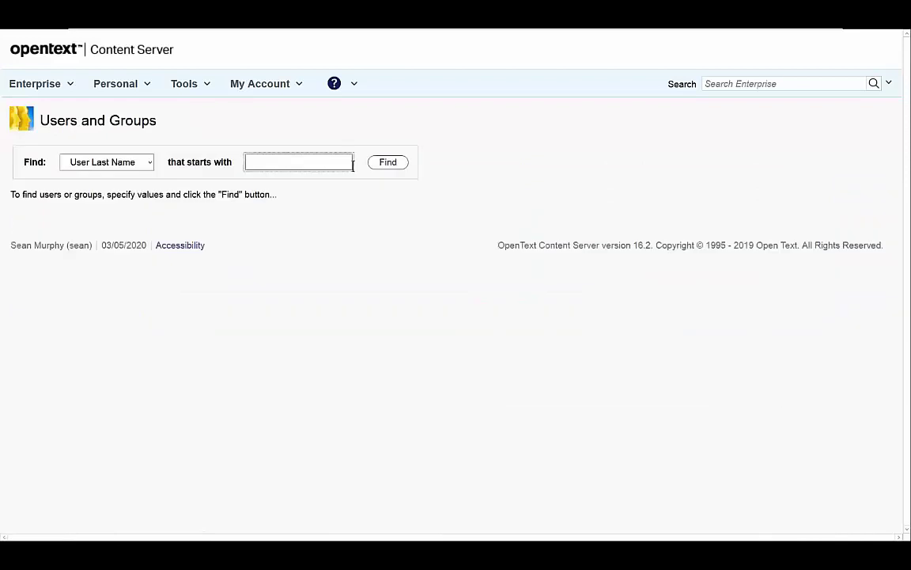
pyautogui.click(391, 166)
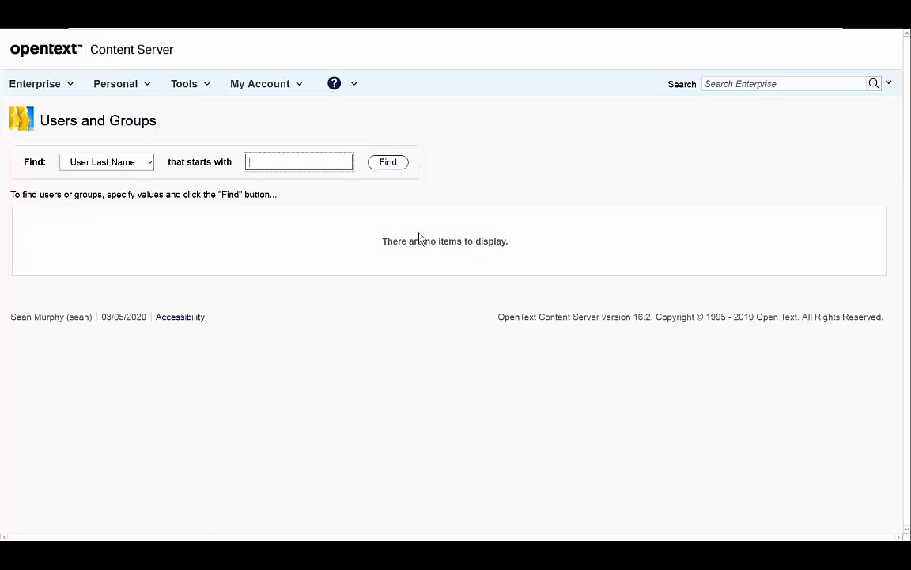
pyautogui.click(151, 163)
pyautogui.click(126, 243)
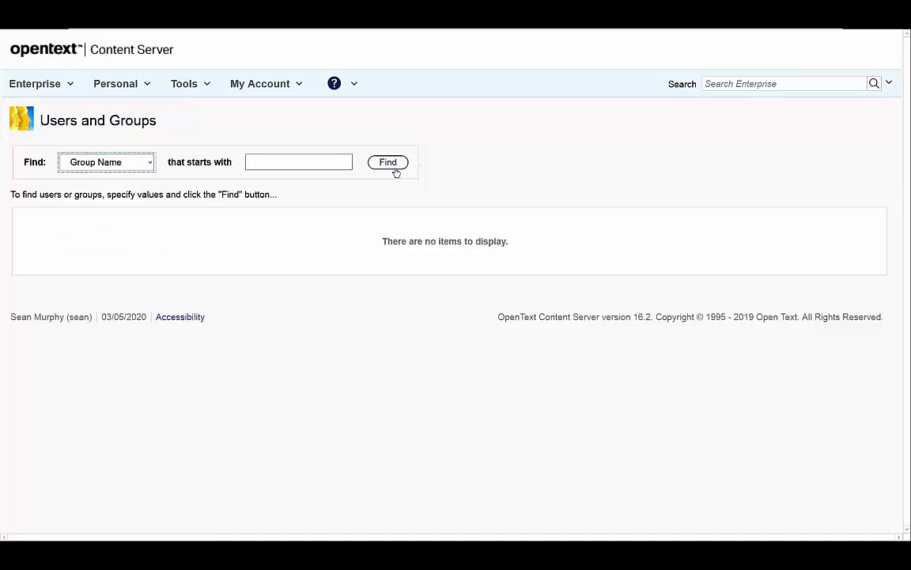
pyautogui.click(391, 163)
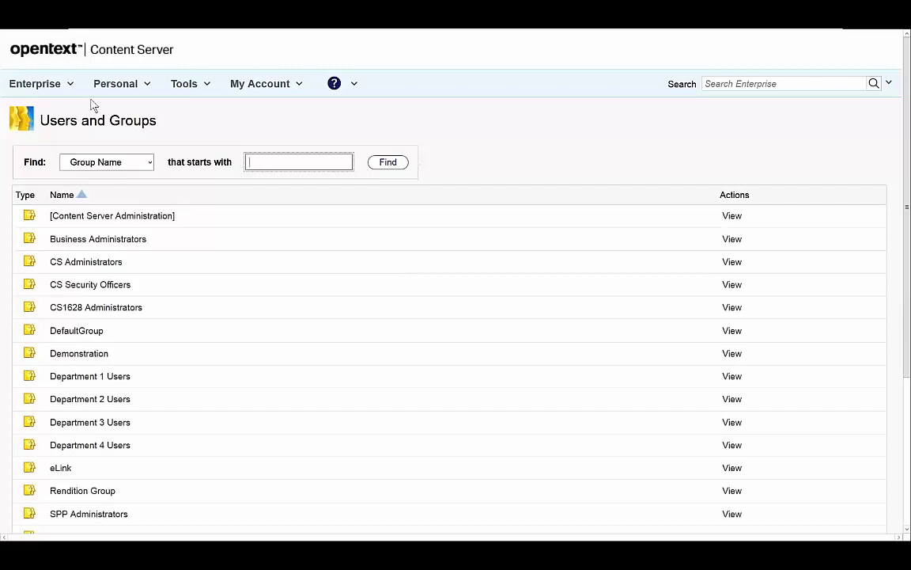
# Return to the 2. Increase Privacy folder and review its Users & Groups Locker configuration as the restricted user
pyautogui.rightClick(265, 301)
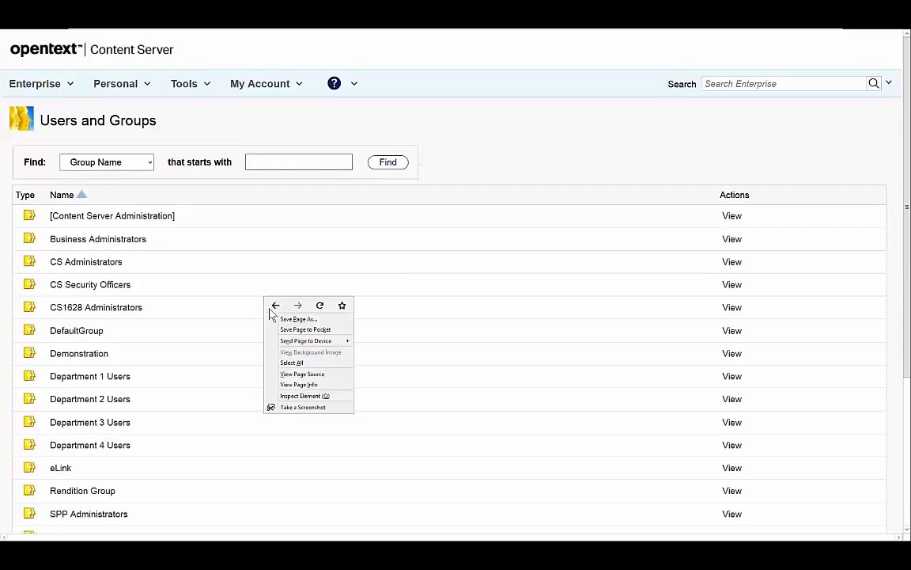
pyautogui.click(276, 305)
pyautogui.rightClick(278, 308)
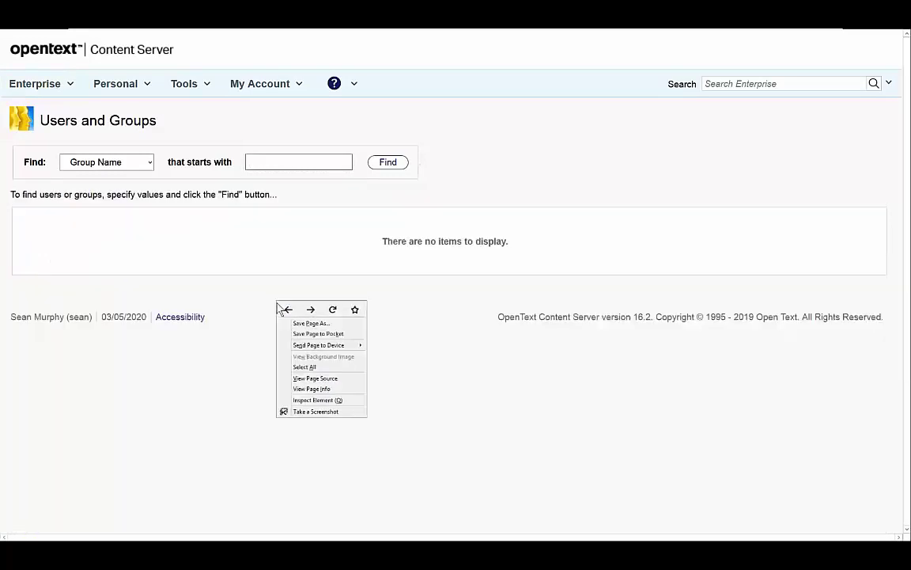
pyautogui.click(280, 309)
pyautogui.rightClick(283, 310)
pyautogui.click(291, 317)
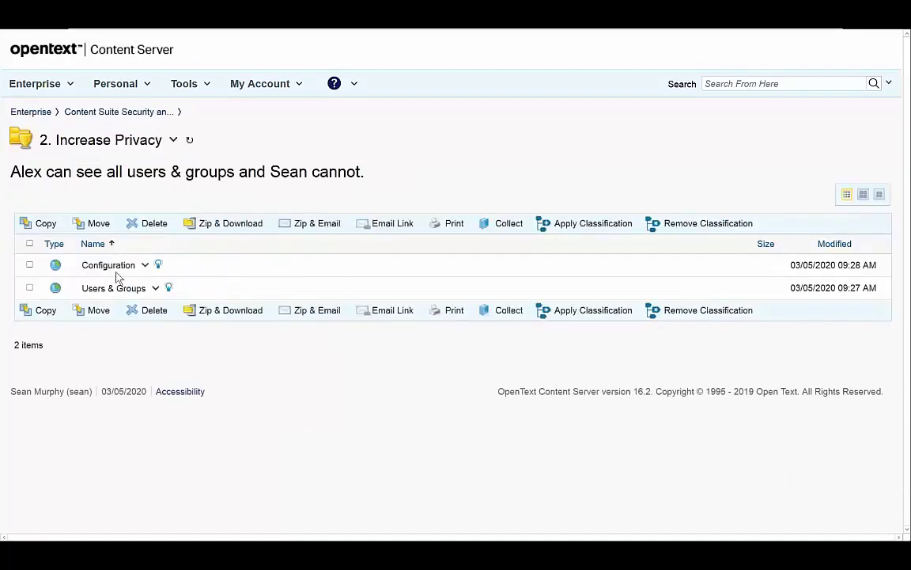
pyautogui.click(119, 266)
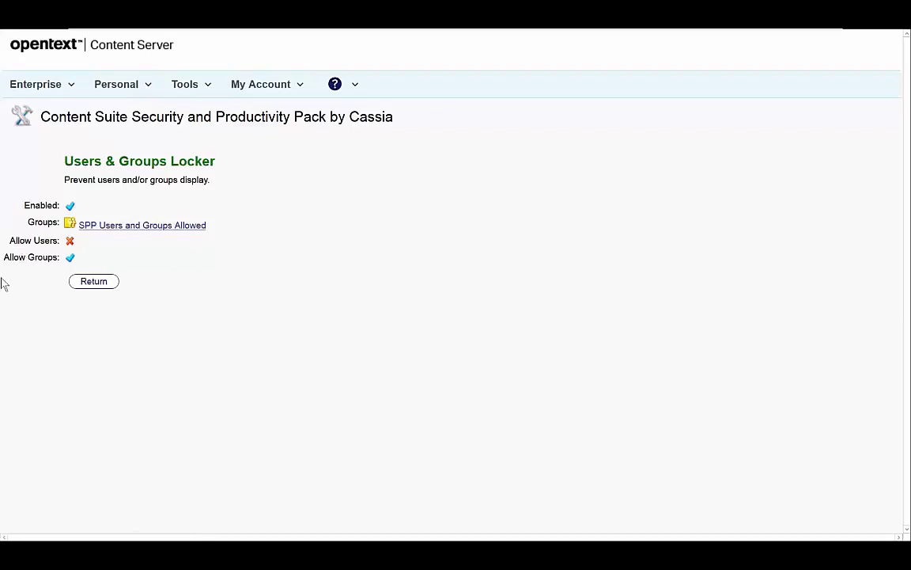
pyautogui.click(88, 281)
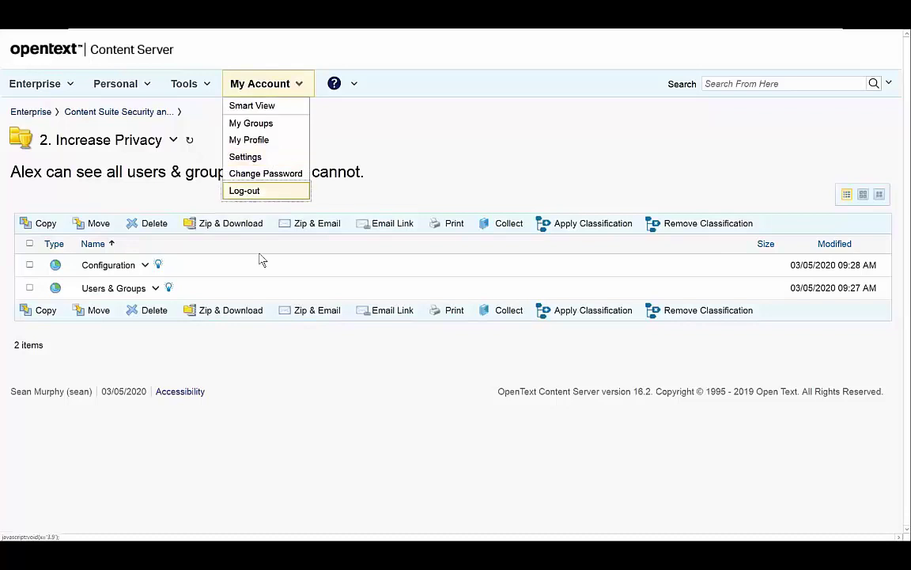
# Log out, sign in with the saved login of the user who can see all users and groups, and open 2. Increase Privacy
pyautogui.click(252, 194)
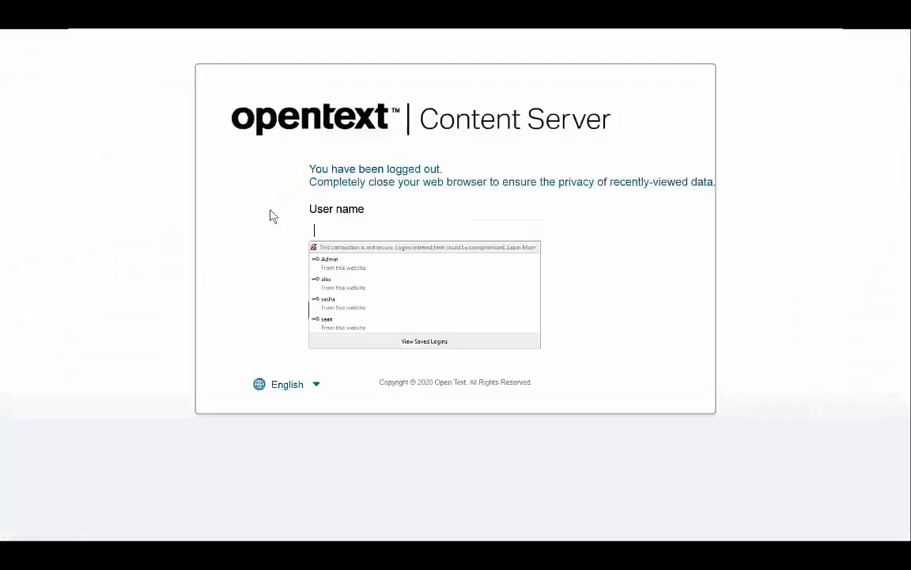
pyautogui.click(328, 281)
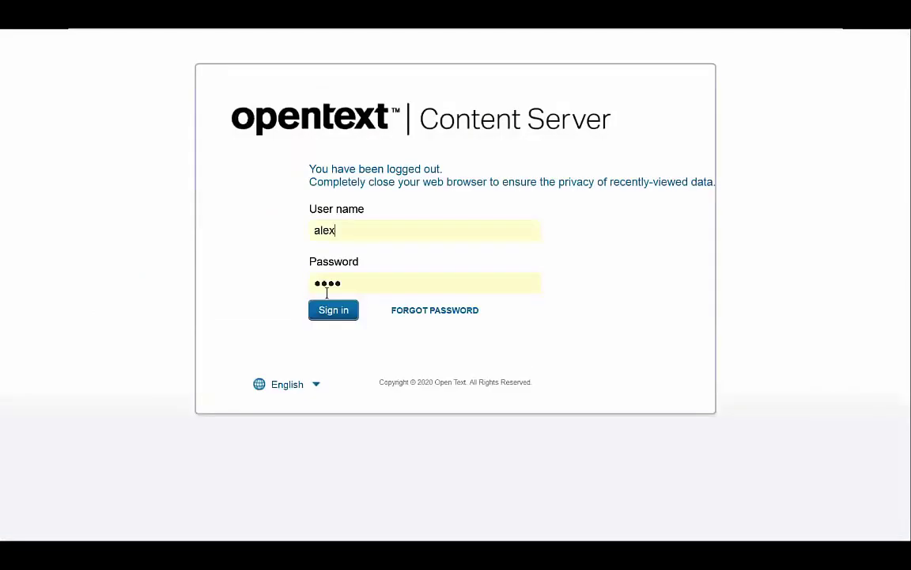
pyautogui.click(334, 311)
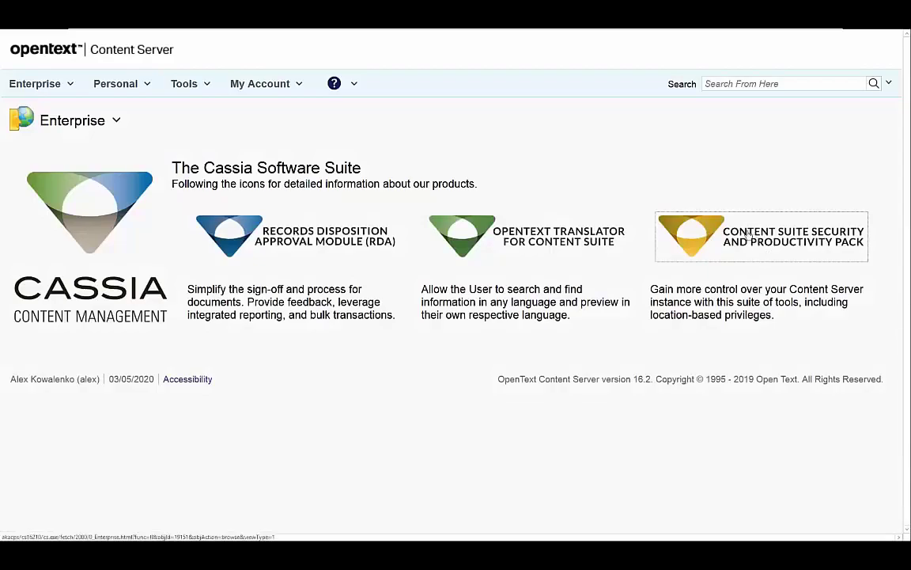
pyautogui.click(747, 233)
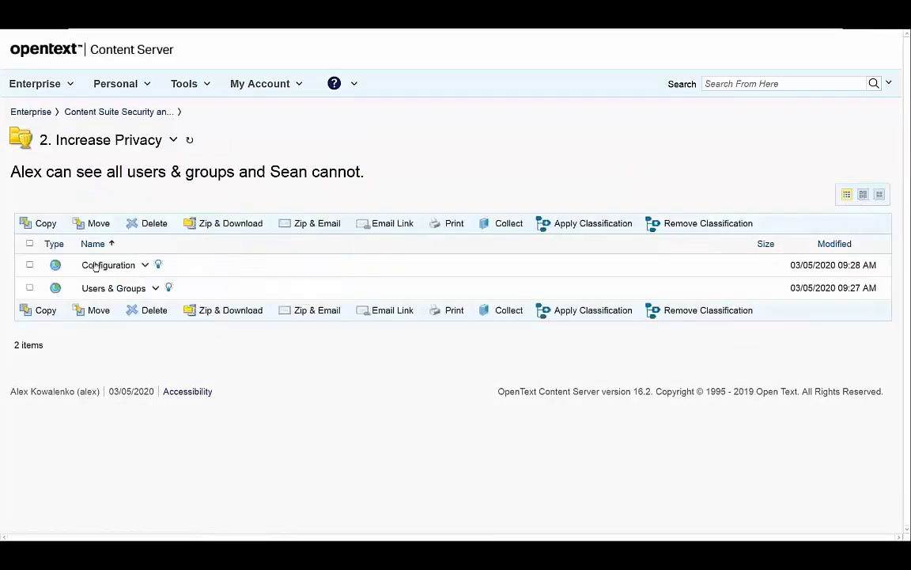
# Disable the Users & Groups Locker in the folder's configuration and save, and re-enable it with a save and return
pyautogui.click(99, 264)
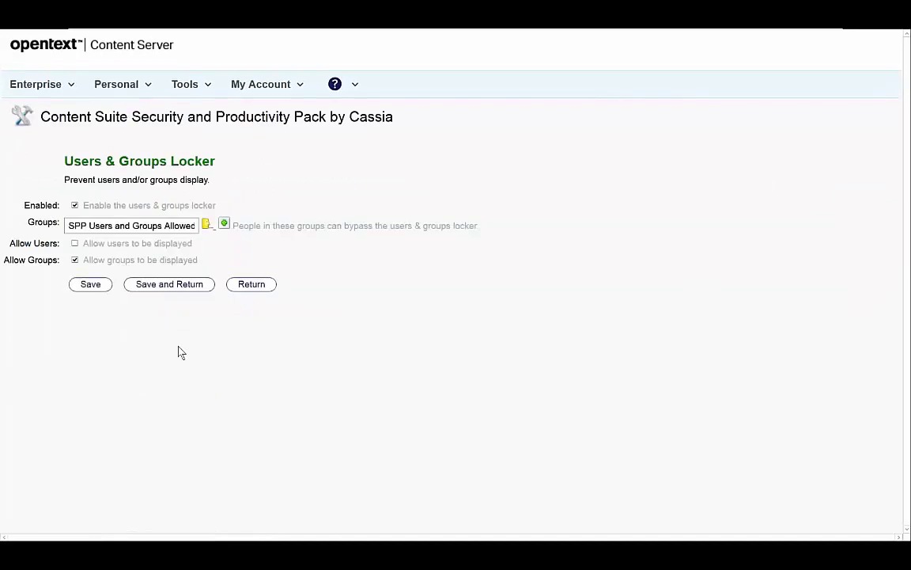
pyautogui.click(75, 205)
pyautogui.click(76, 205)
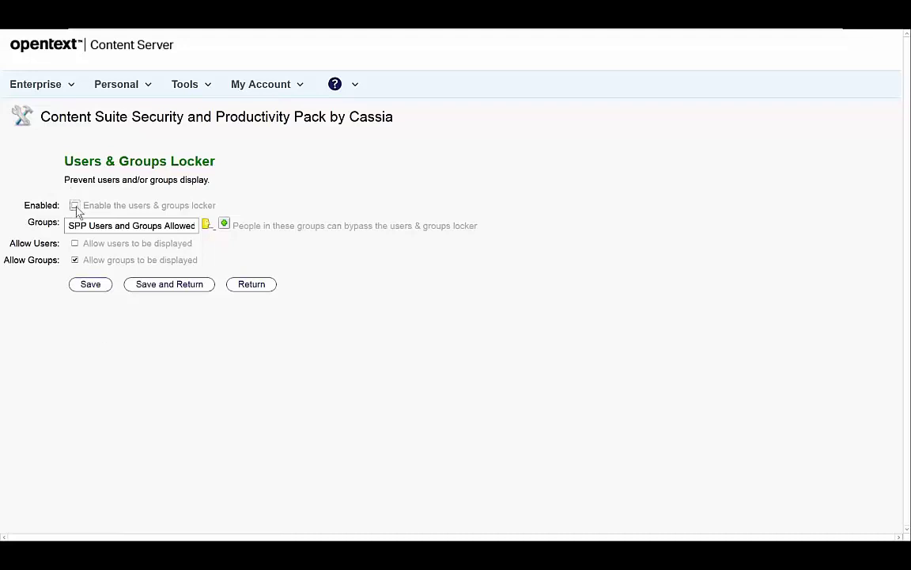
pyautogui.click(83, 287)
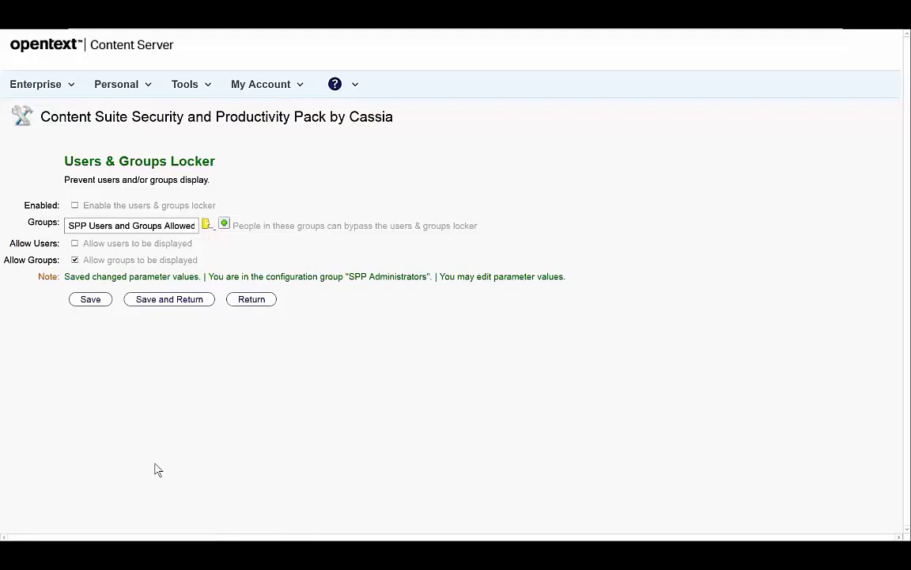
pyautogui.click(76, 206)
pyautogui.click(170, 299)
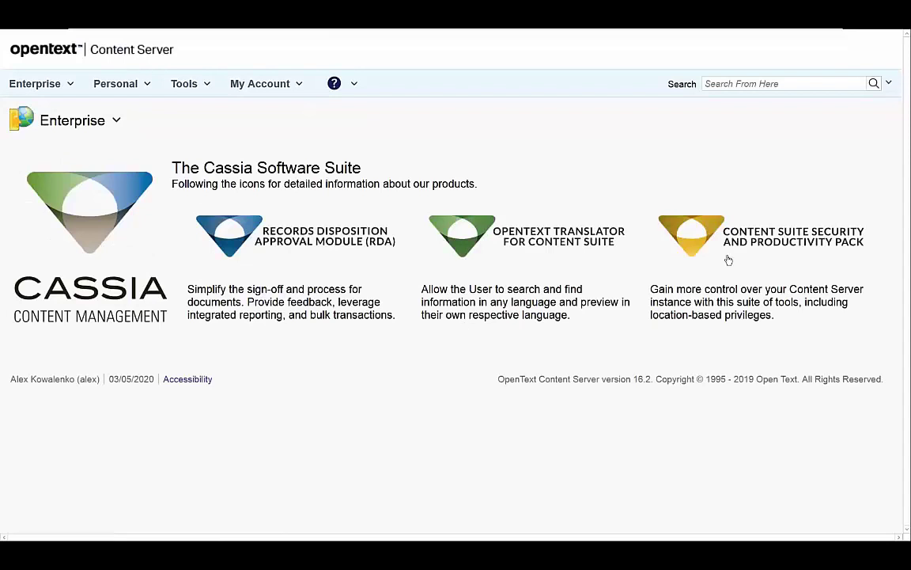
# Open 3. Extend Audits in the Content Suite Security and Productivity Pack, review the folder's audit history, and return to the pack overview
pyautogui.click(755, 241)
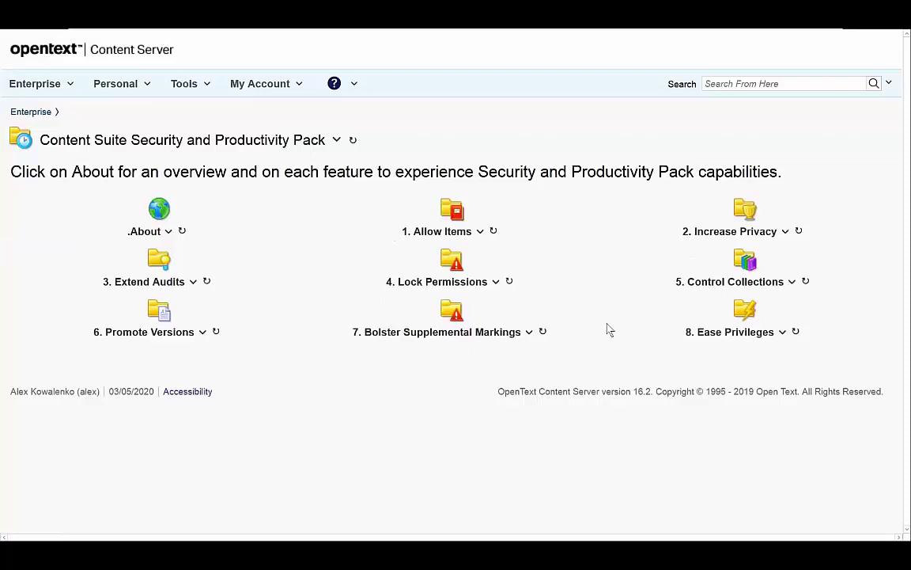
pyautogui.click(159, 259)
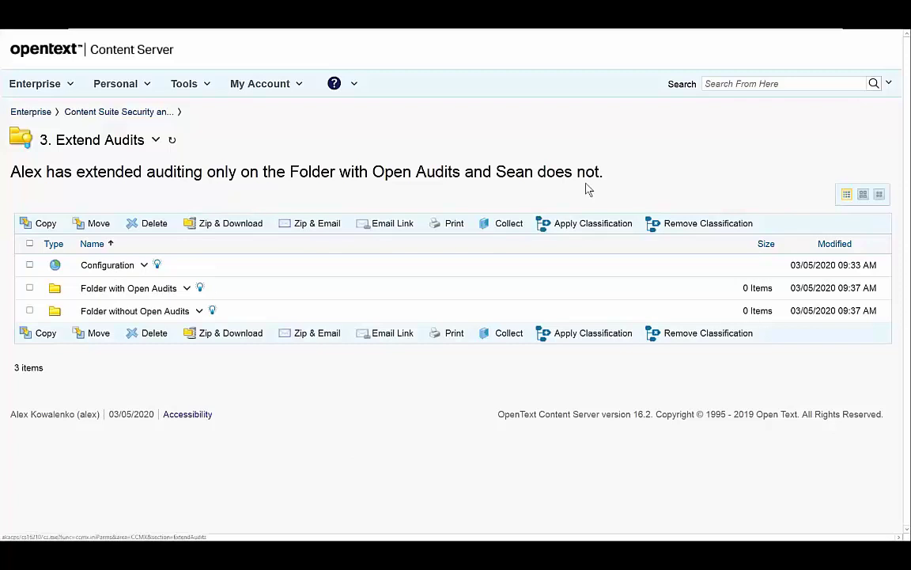
pyautogui.click(156, 140)
pyautogui.moveTo(222, 322)
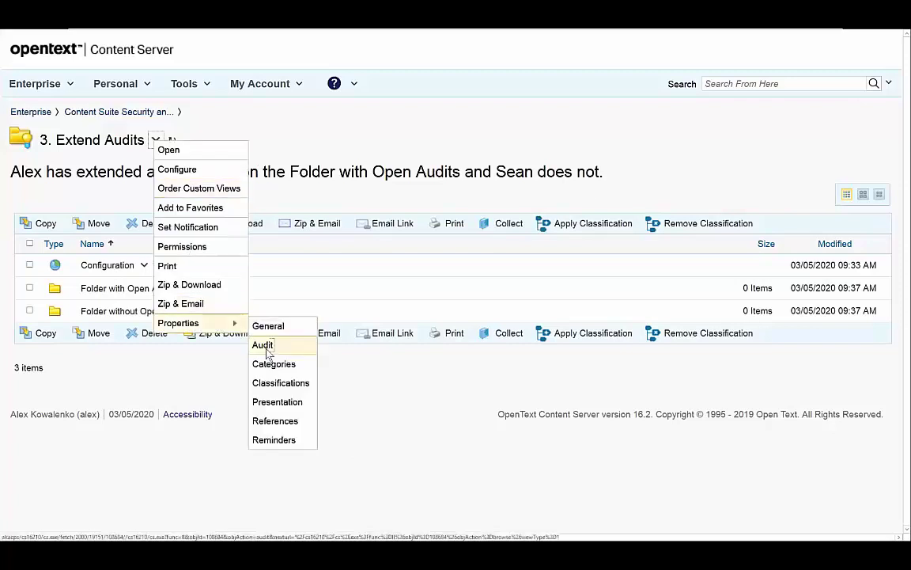
pyautogui.click(266, 345)
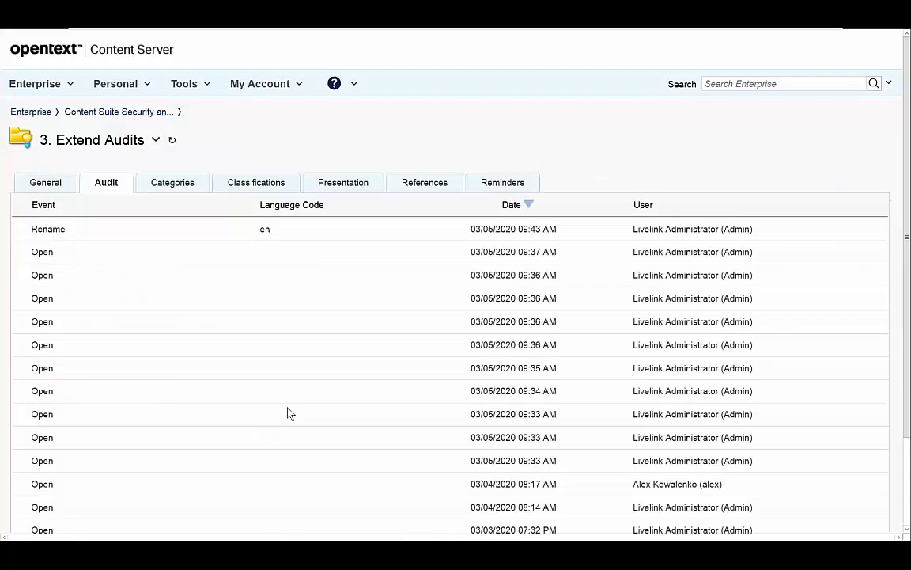
pyautogui.scroll(-3, 286, 413)
pyautogui.scroll(3, 127, 459)
pyautogui.click(148, 113)
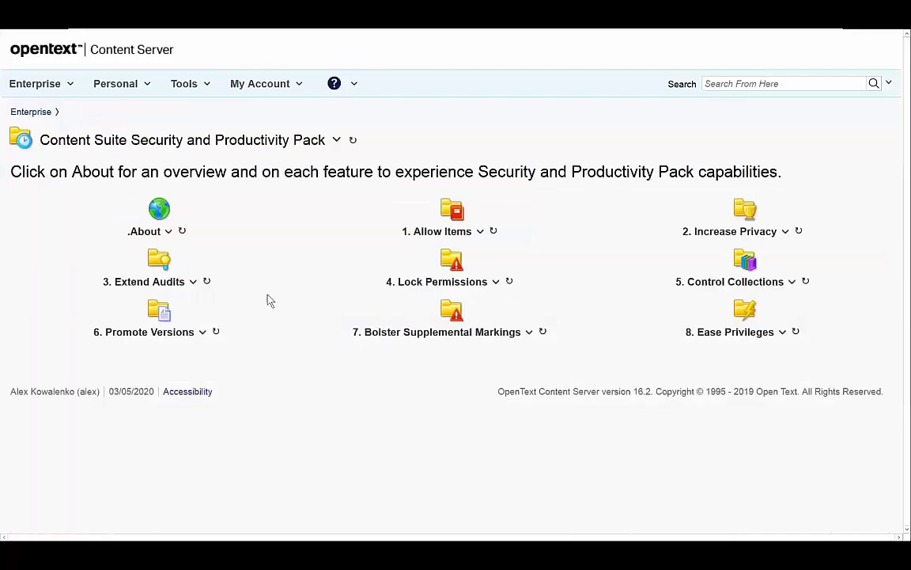
# Review the Extended Auditing configuration of 3. Extend Audits, including the available item types and events, and return without saving
pyautogui.click(157, 259)
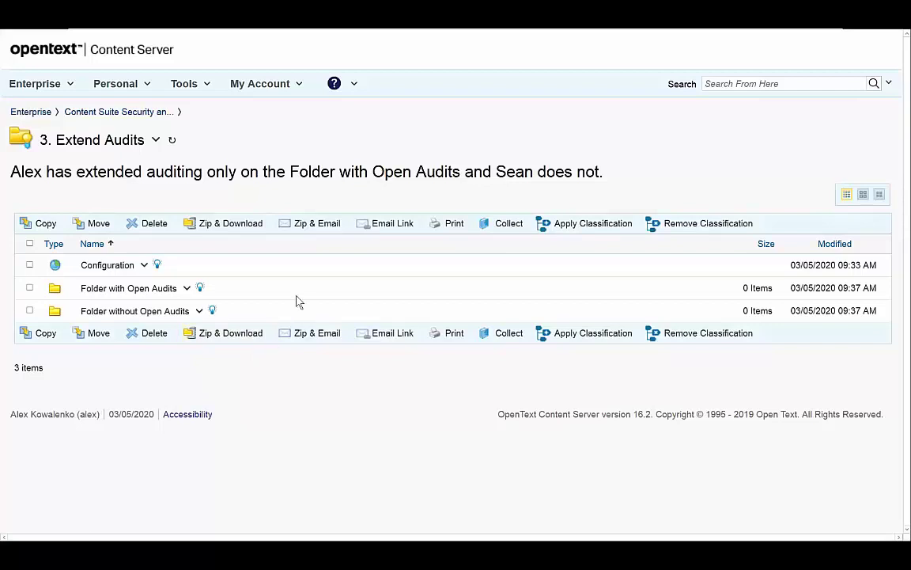
pyautogui.click(107, 265)
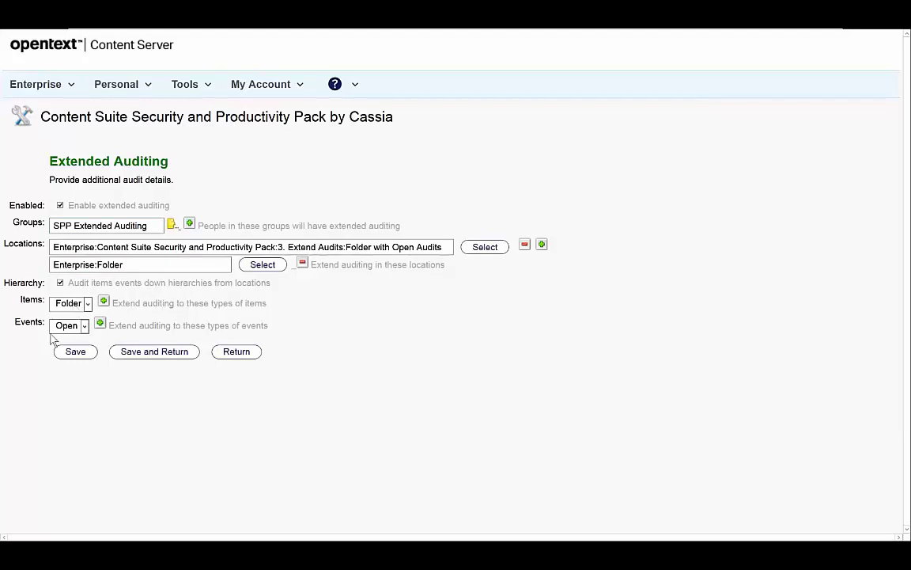
pyautogui.click(88, 306)
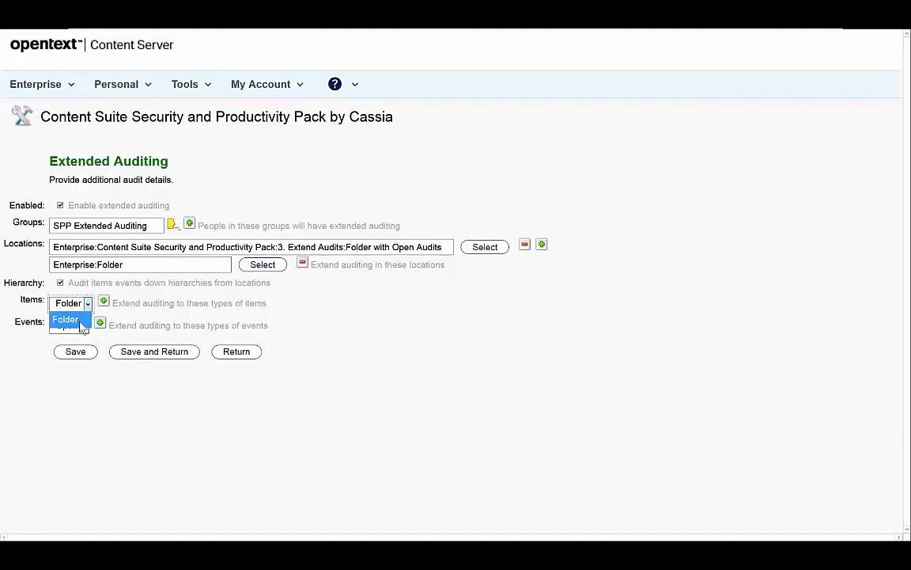
pyautogui.click(79, 317)
pyautogui.click(86, 328)
pyautogui.click(78, 341)
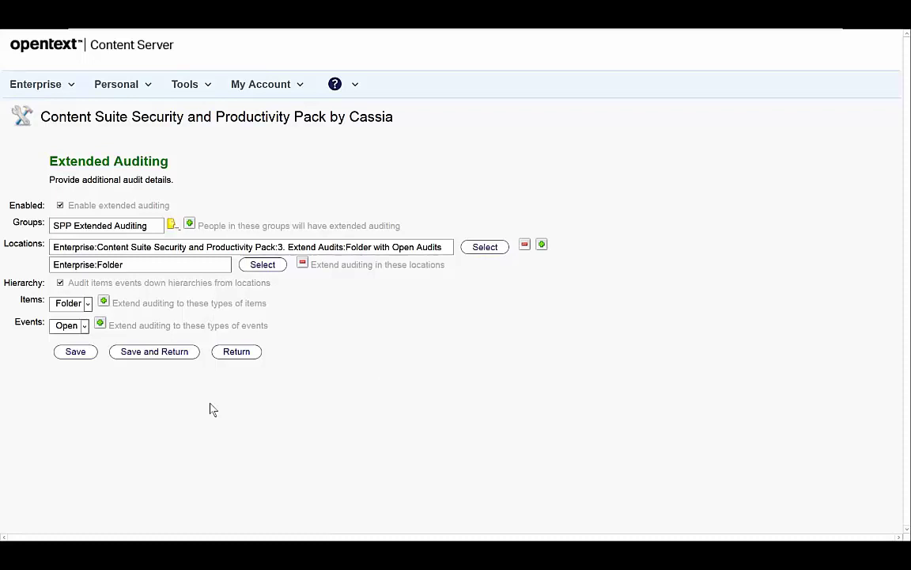
pyautogui.click(253, 352)
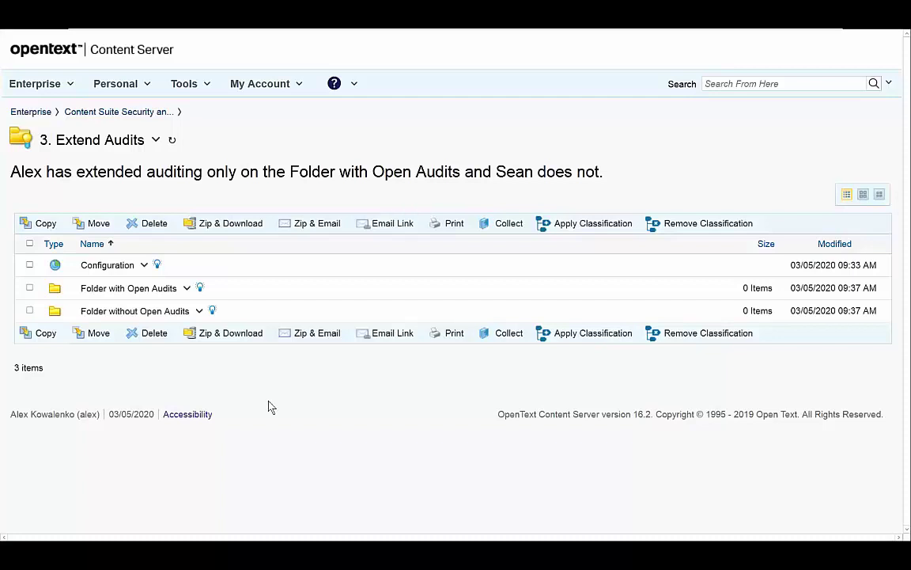
# Open 4. Lock Permissions from the pack overview and check the functions available on "This folder has some locked permissions"
pyautogui.click(163, 113)
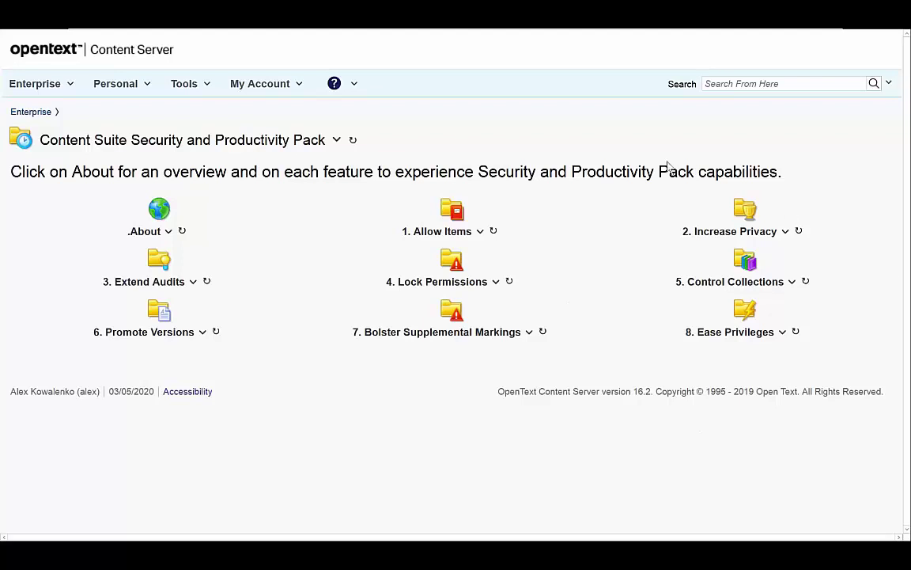
pyautogui.click(433, 281)
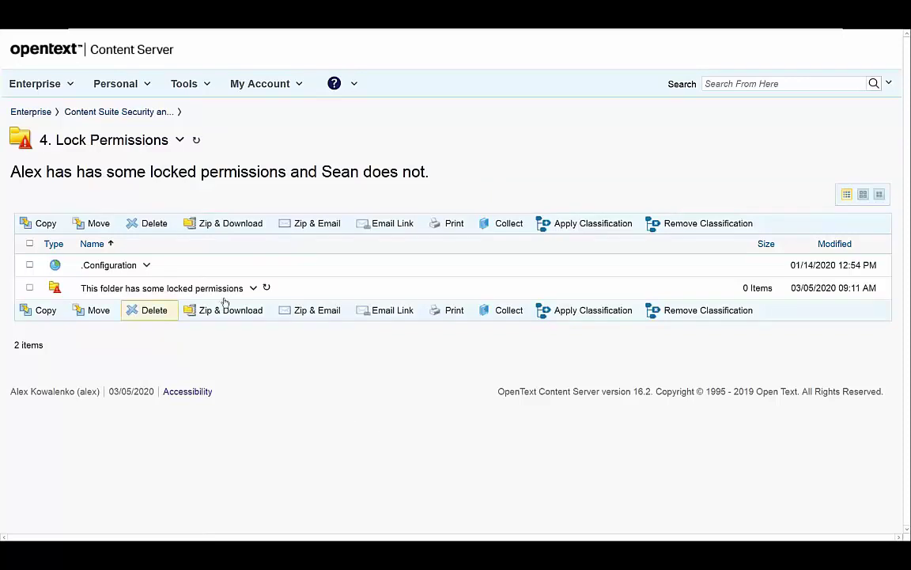
pyautogui.click(253, 289)
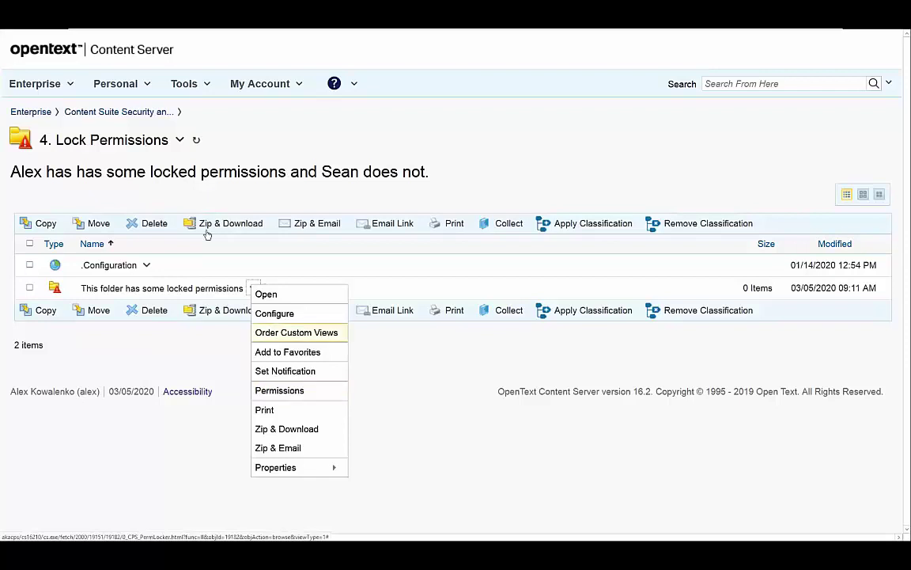
pyautogui.click(376, 189)
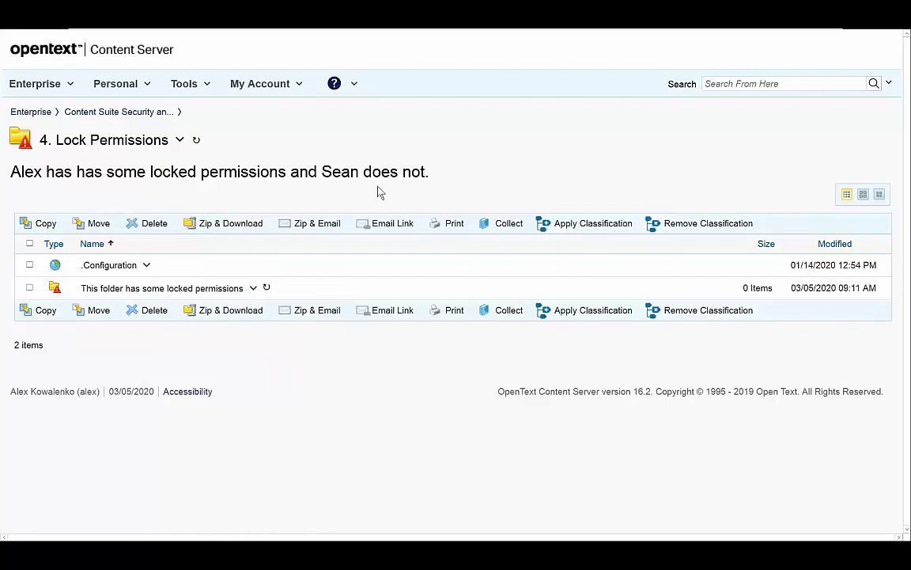
# Log out and sign in with the saved login of the user who has no locked permissions
pyautogui.click(289, 85)
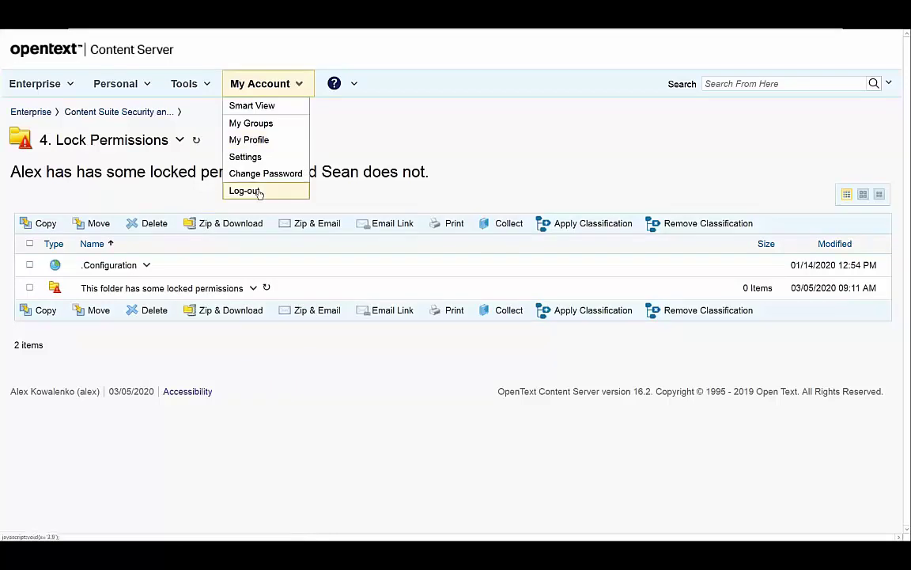
pyautogui.click(258, 192)
pyautogui.click(338, 311)
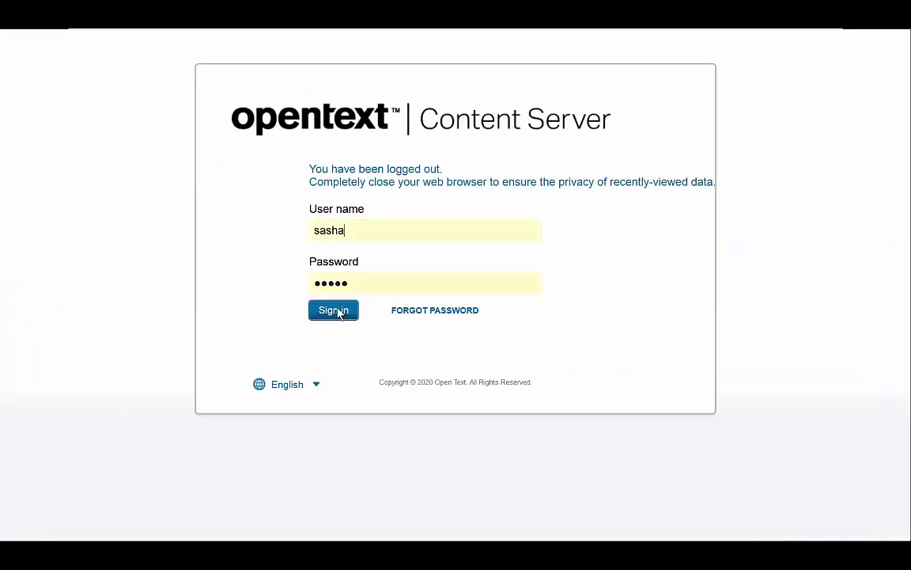
pyautogui.moveTo(348, 229); pyautogui.dragTo(309, 229)
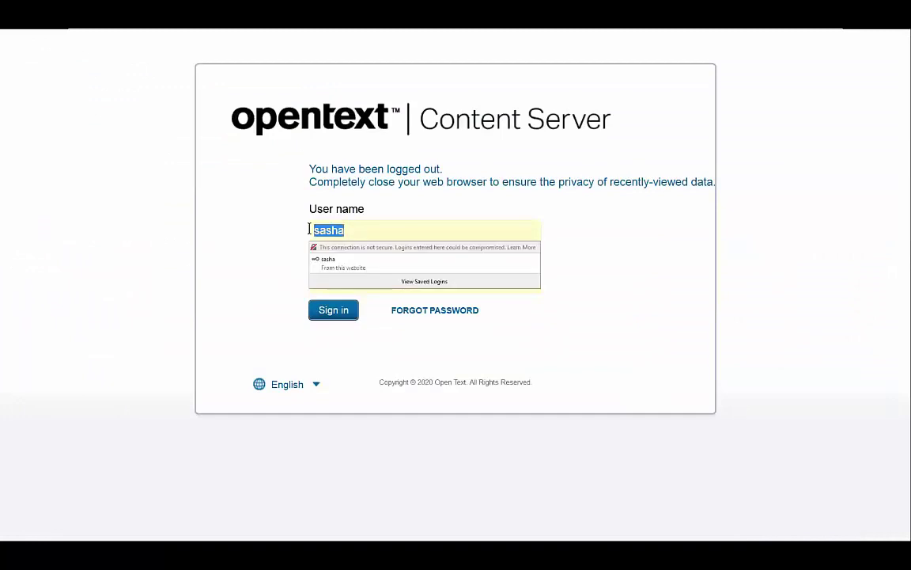
pyautogui.write('se')
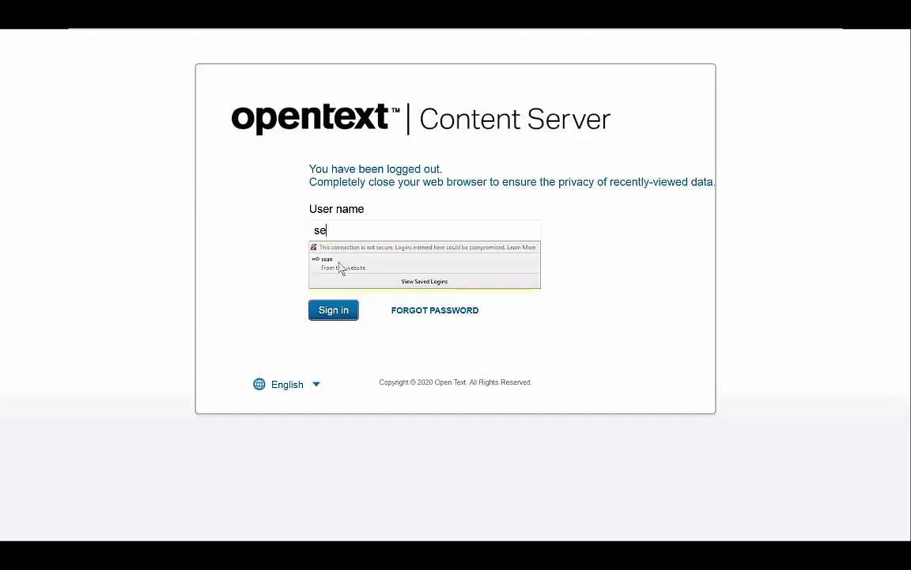
pyautogui.click(338, 265)
pyautogui.click(340, 313)
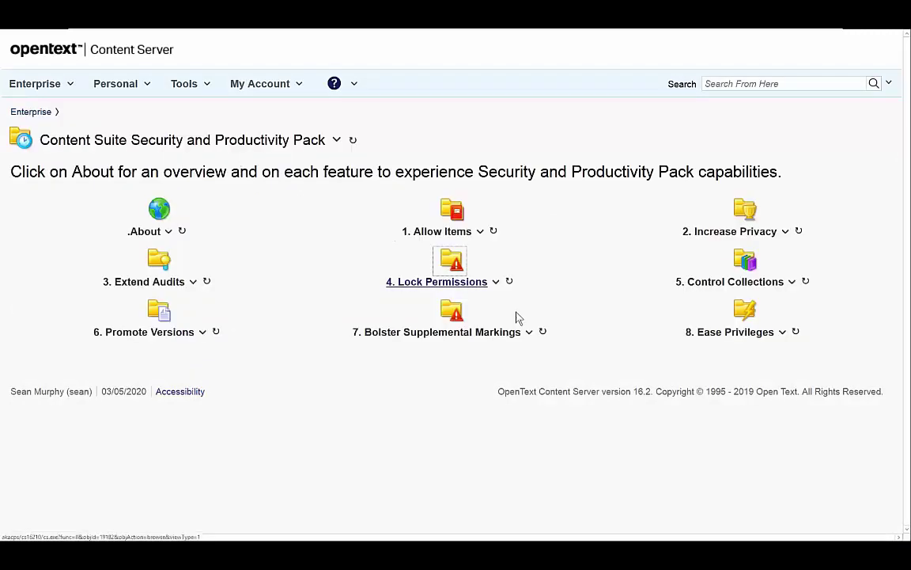
# In 4. Lock Permissions, open the permissions of "This folder has some locked permissions"
pyautogui.click(464, 265)
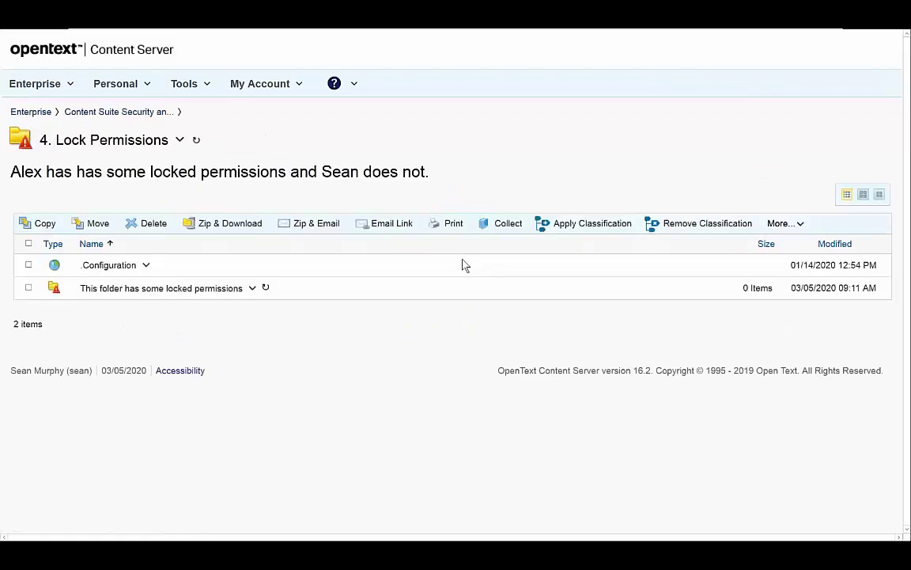
pyautogui.click(252, 288)
pyautogui.click(266, 391)
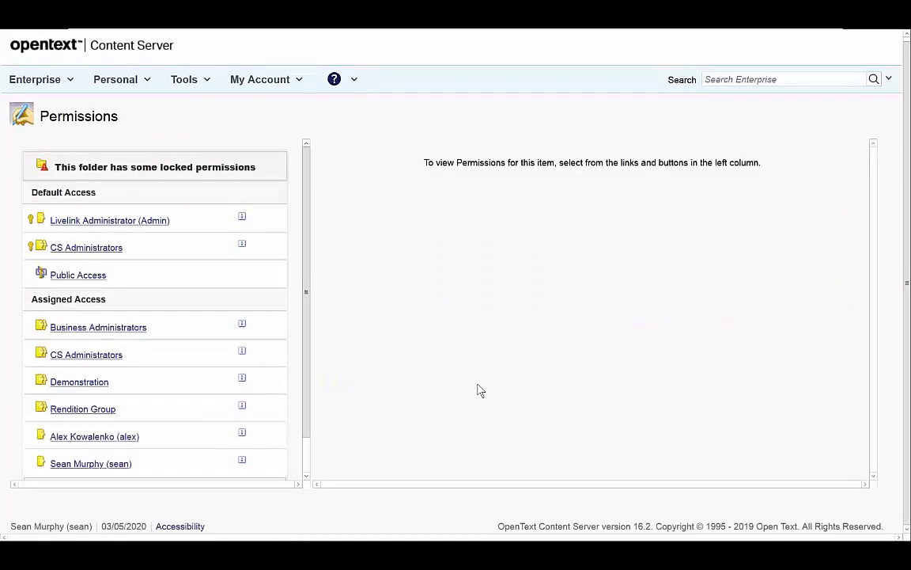
pyautogui.press('Tab')
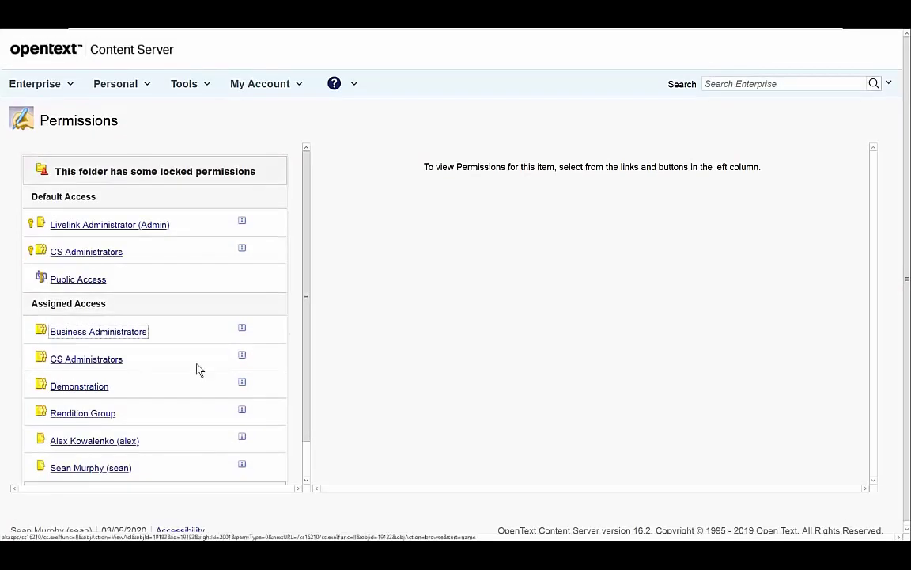
# Review the permissions of Business Administrators and the owner group CS Administrators on the folder, and leave its permissions
pyautogui.press('Return')
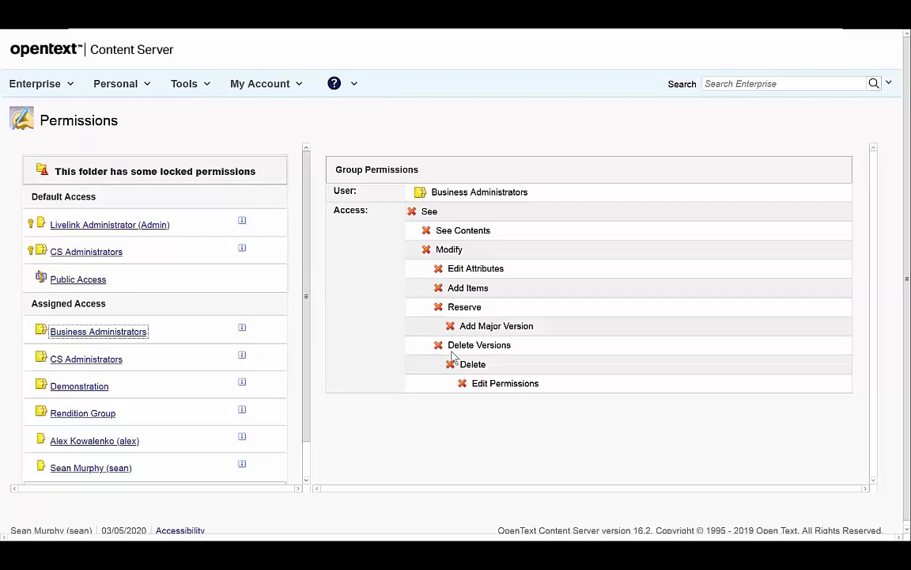
pyautogui.click(109, 253)
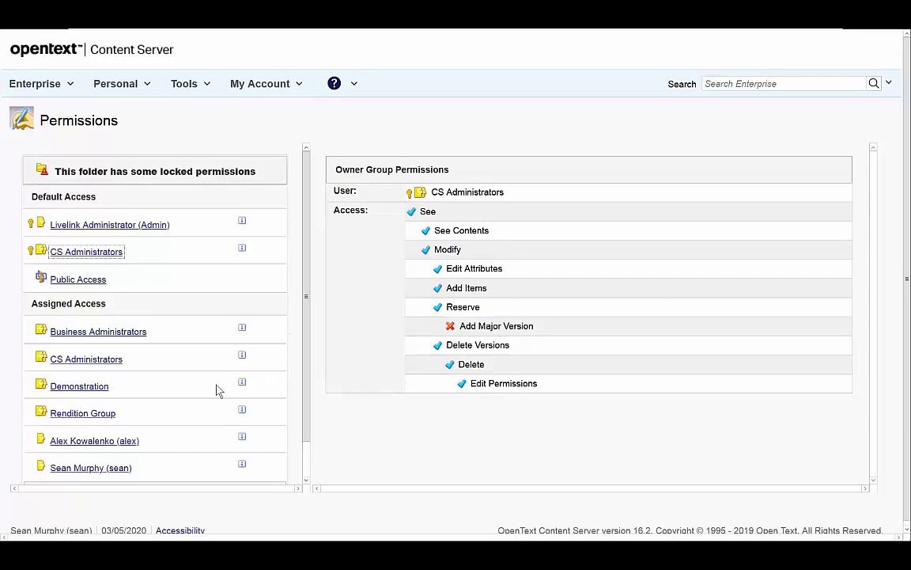
pyautogui.scroll(-1, 218, 390)
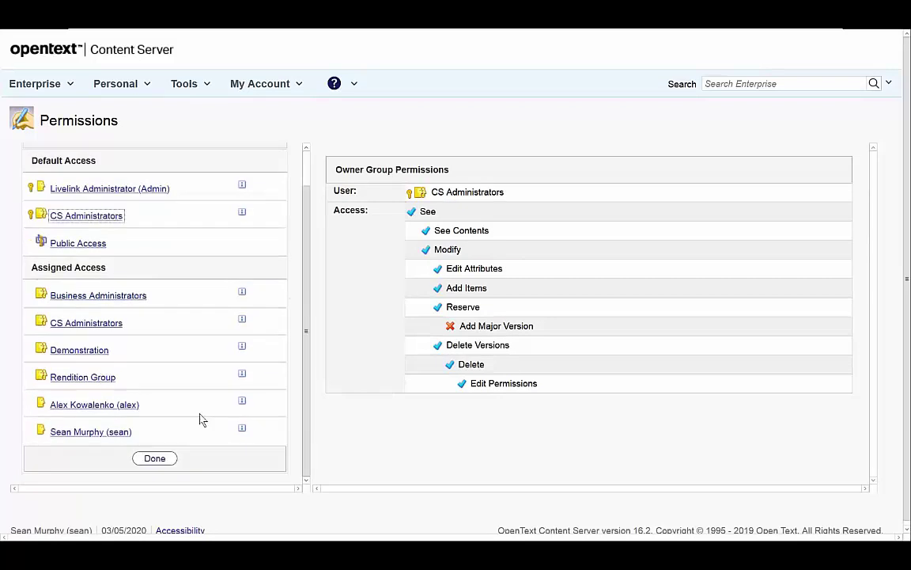
pyautogui.click(155, 459)
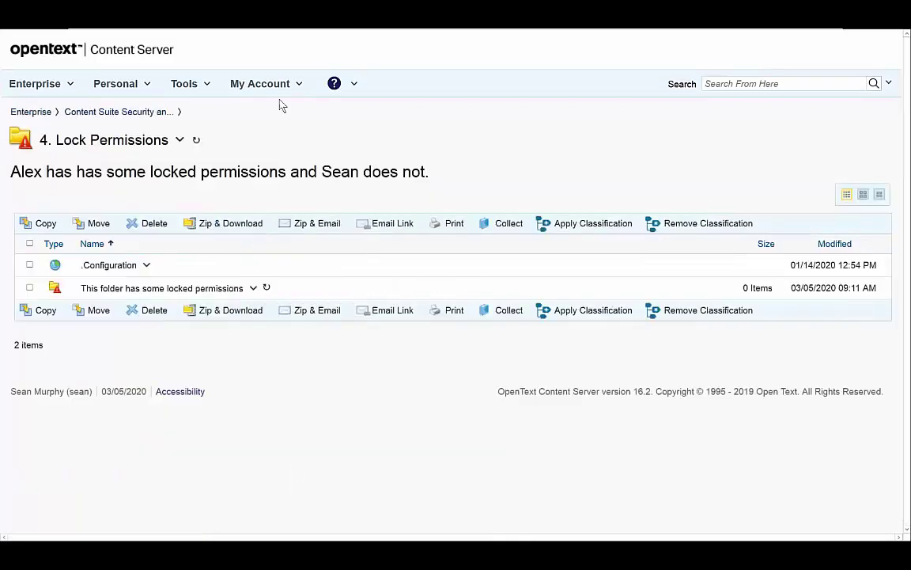
# Log out and sign in with the saved login of the user who has some locked permissions
pyautogui.click(261, 83)
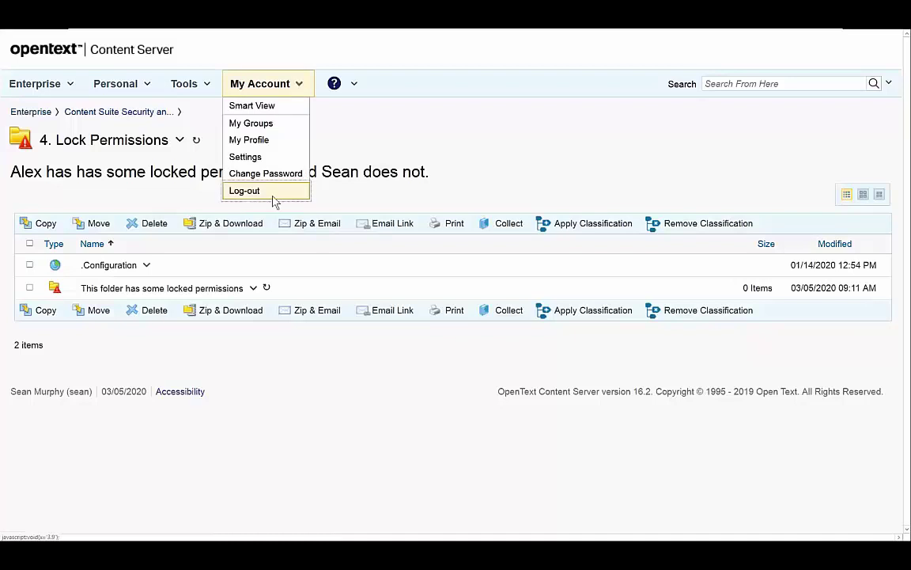
pyautogui.click(273, 192)
pyautogui.click(342, 285)
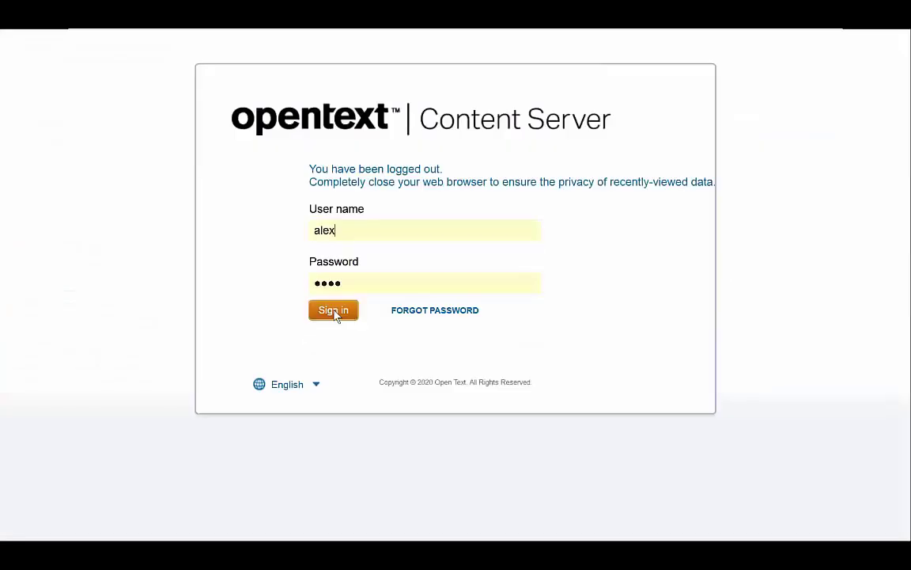
pyautogui.click(333, 311)
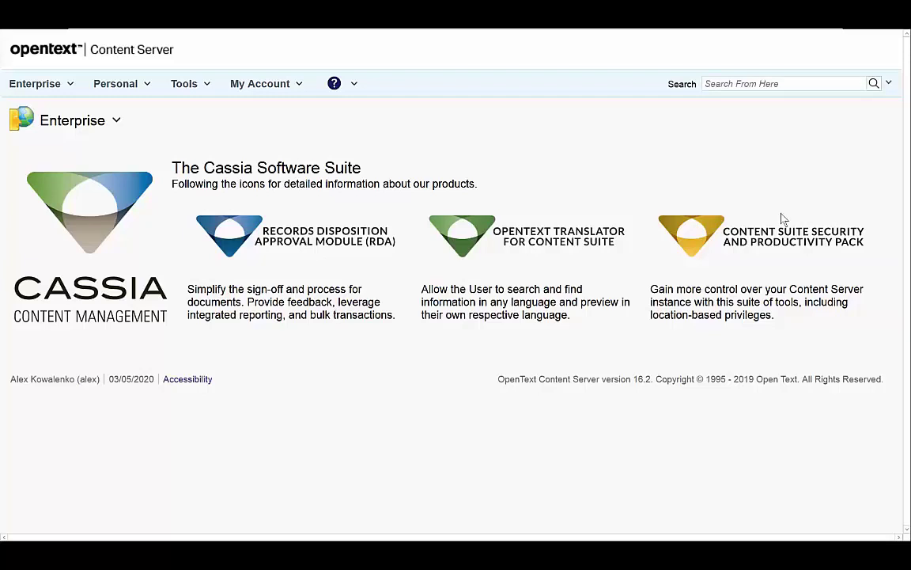
# Review who has access to "This folder has some locked permissions" in 4. Lock Permissions of the Security and Productivity Pack
pyautogui.click(779, 229)
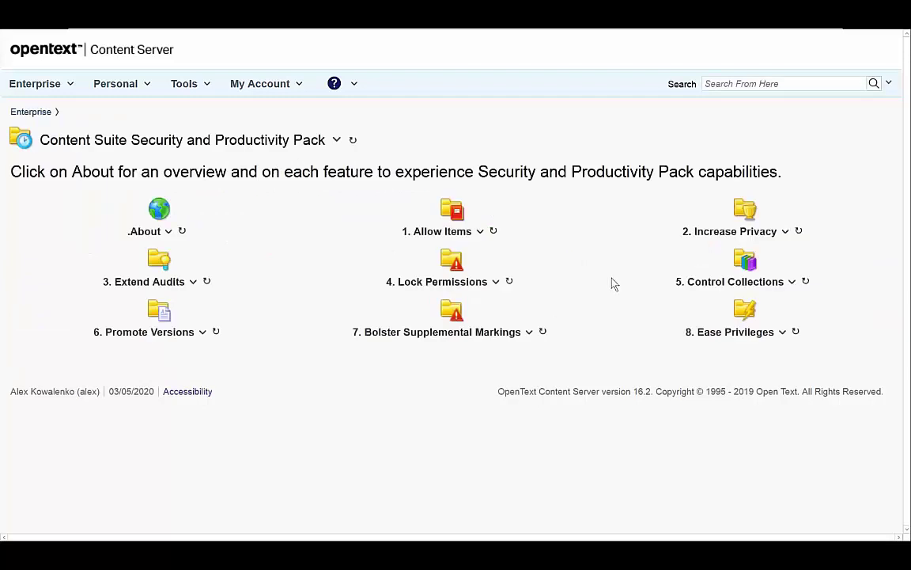
pyautogui.click(465, 271)
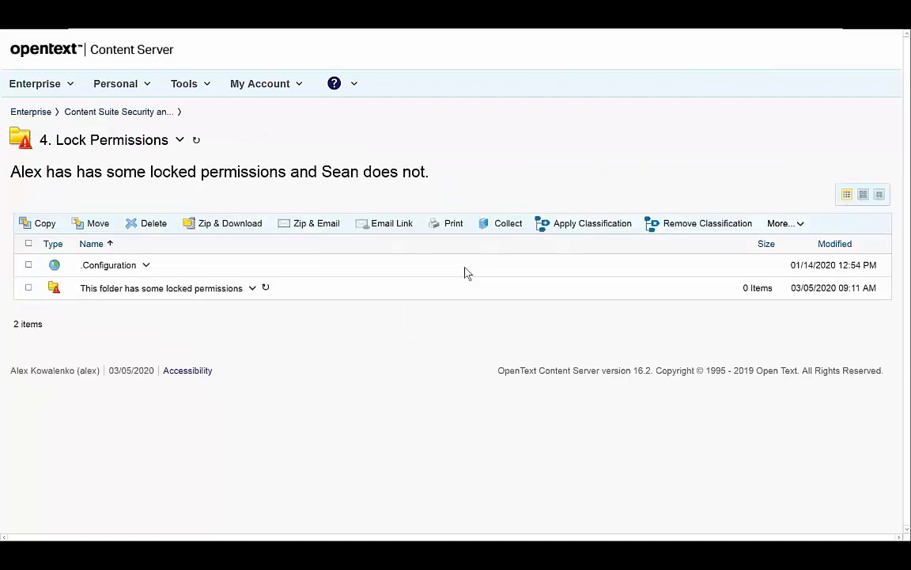
pyautogui.click(255, 289)
pyautogui.click(278, 388)
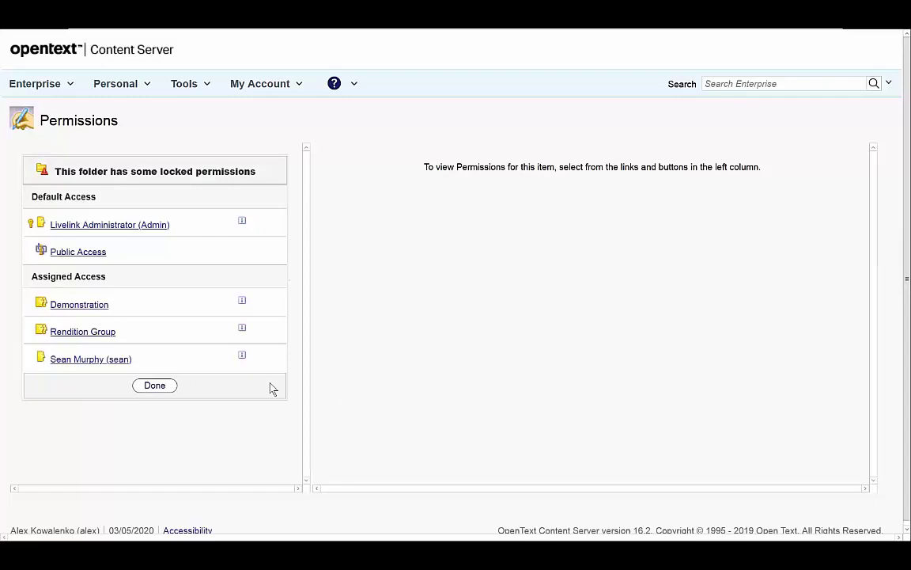
pyautogui.click(158, 387)
# Review the Permissions Locker configuration of 4. Lock Permissions and return to the pack overview without saving
pyautogui.click(94, 266)
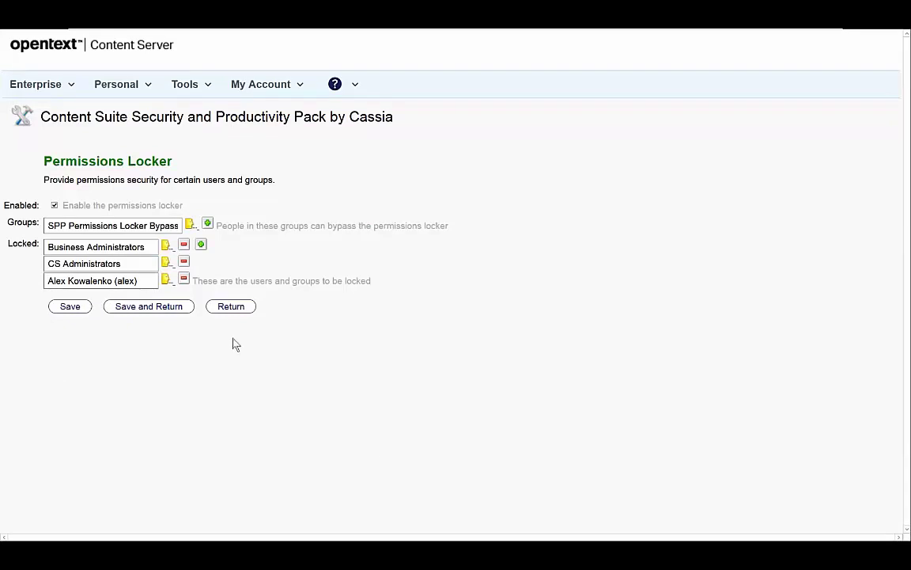
pyautogui.click(236, 309)
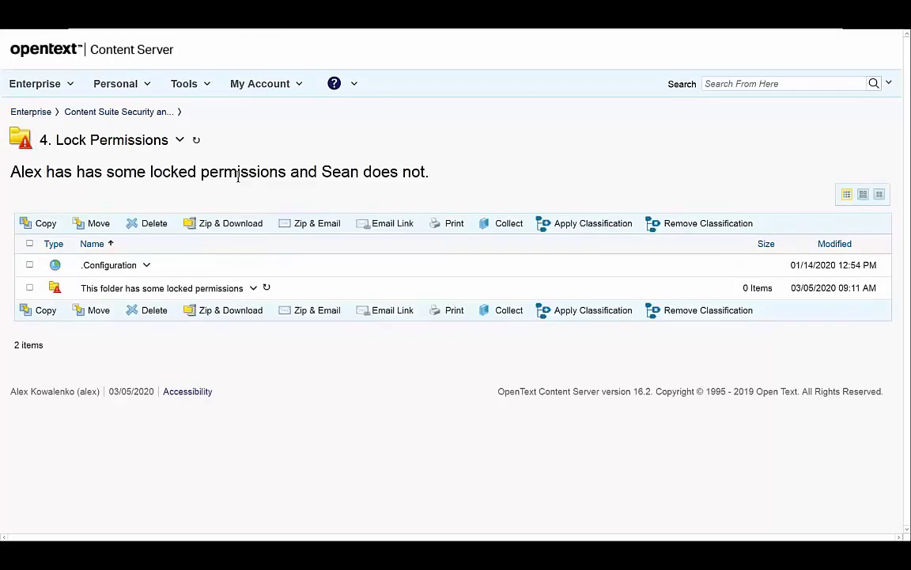
pyautogui.click(155, 112)
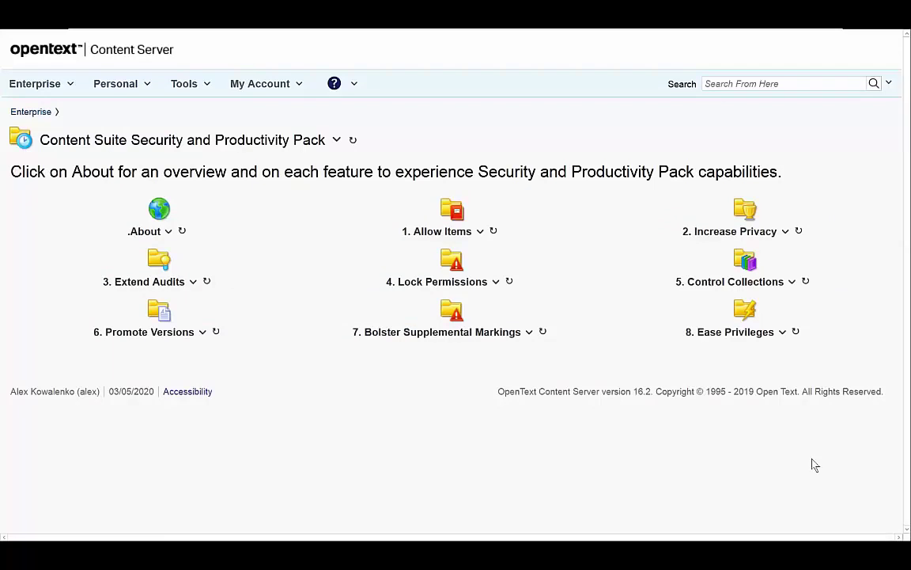
# In 5. Control Collections, compare the functions available on Collection in the Allowed and Not Allowed folders
pyautogui.click(747, 269)
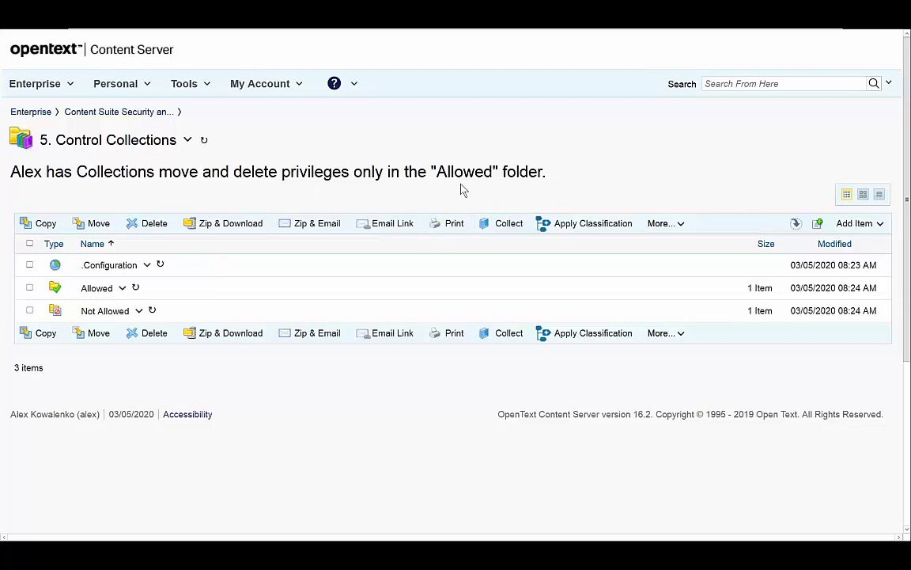
pyautogui.click(92, 289)
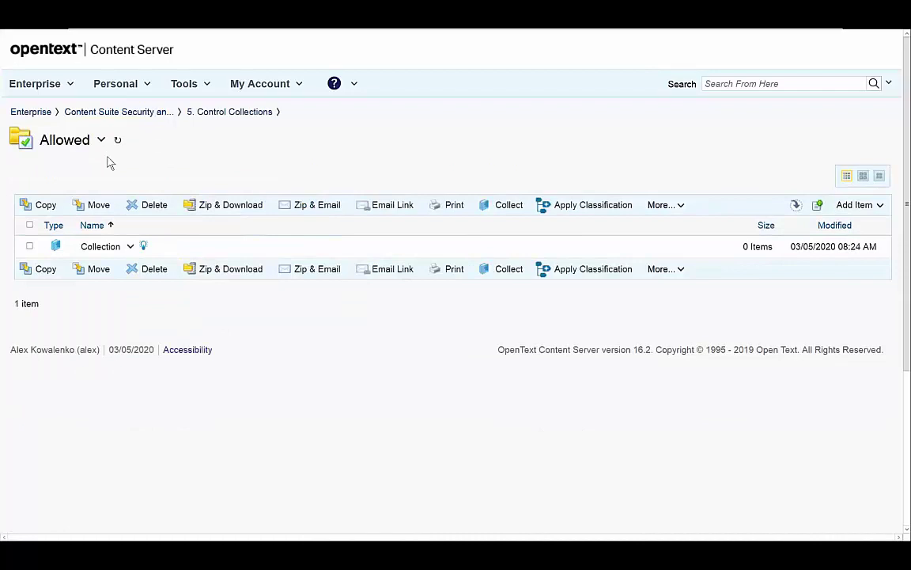
pyautogui.click(132, 247)
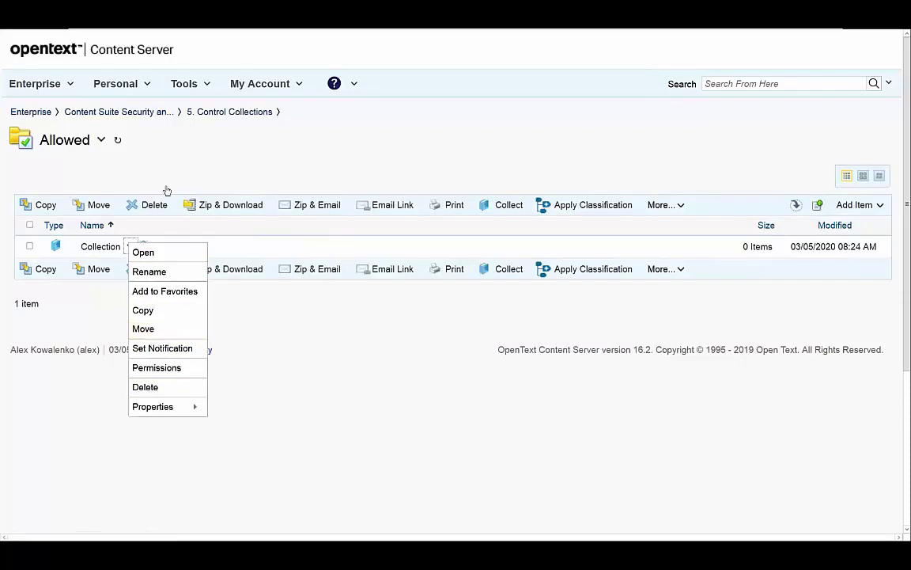
pyautogui.click(241, 112)
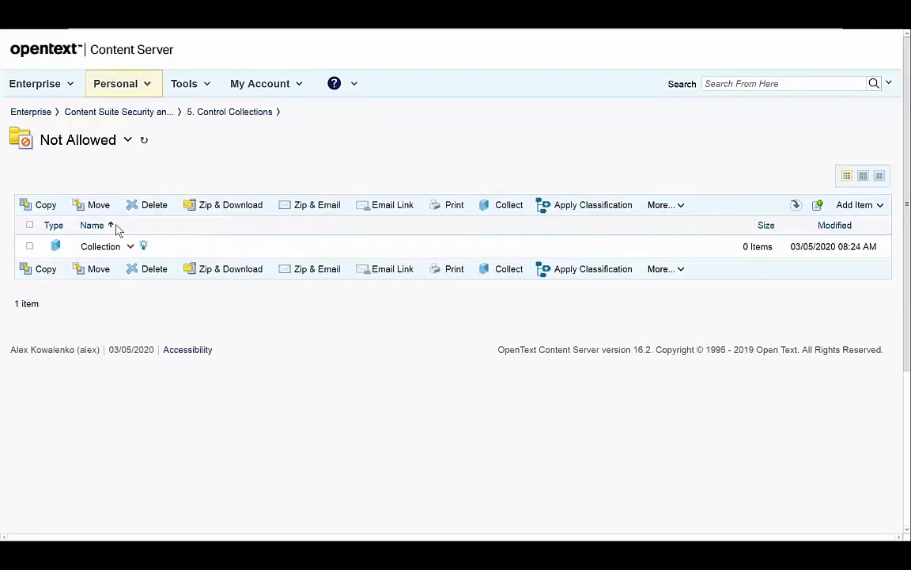
pyautogui.click(131, 247)
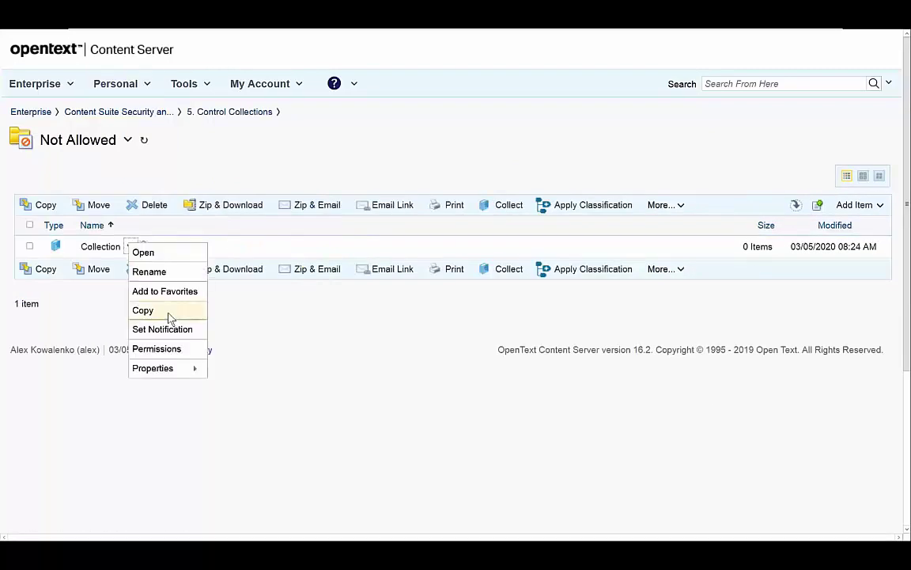
# Review the Collections configuration of 5. Control Collections and return to the pack overview without saving
pyautogui.click(254, 114)
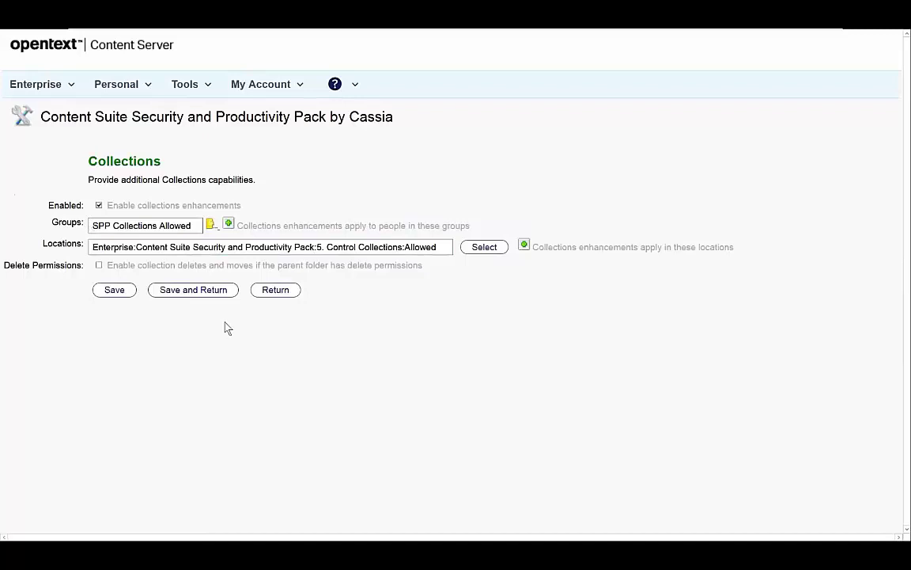
pyautogui.click(266, 292)
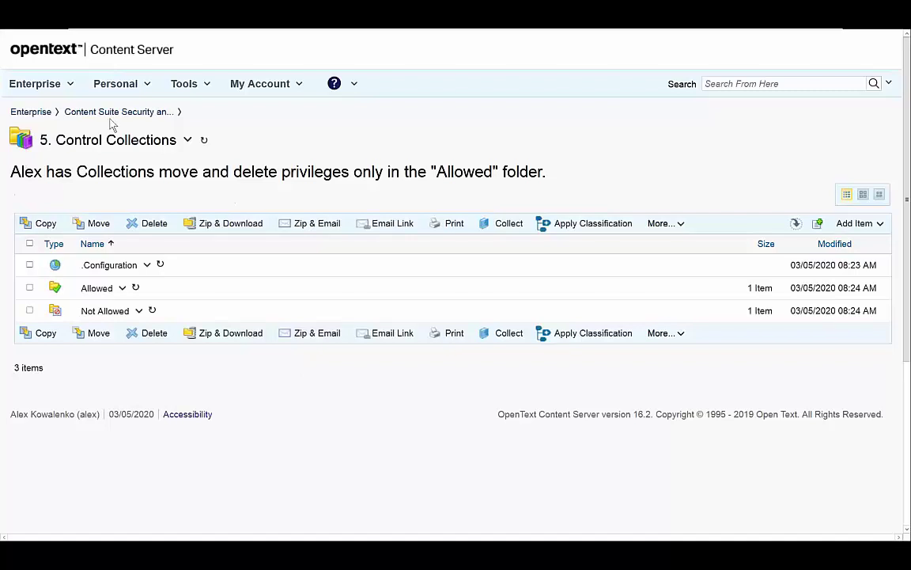
pyautogui.click(136, 116)
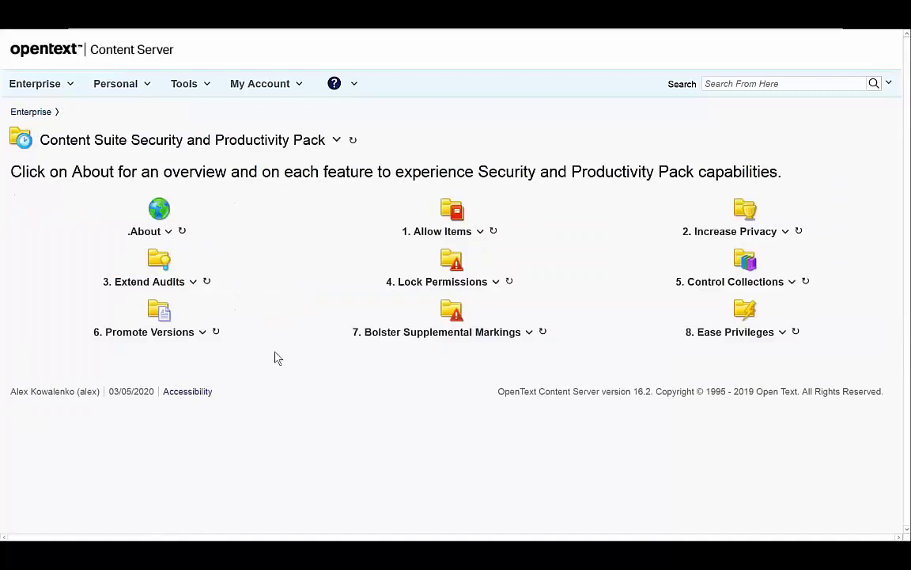
# In the Allowed folder of 6. Promote Versions, check the functions available on the Document.pptx version of Advanced Version Document
pyautogui.click(161, 333)
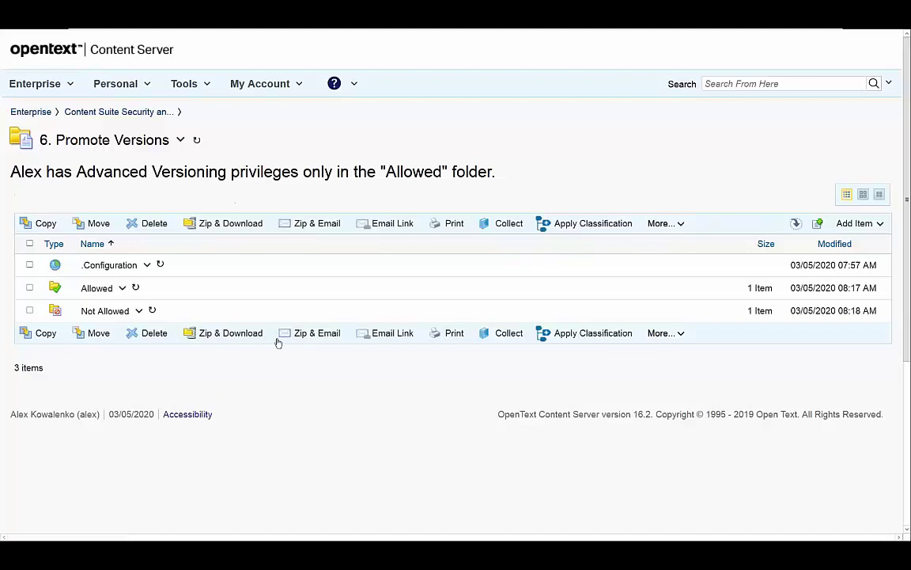
pyautogui.click(98, 288)
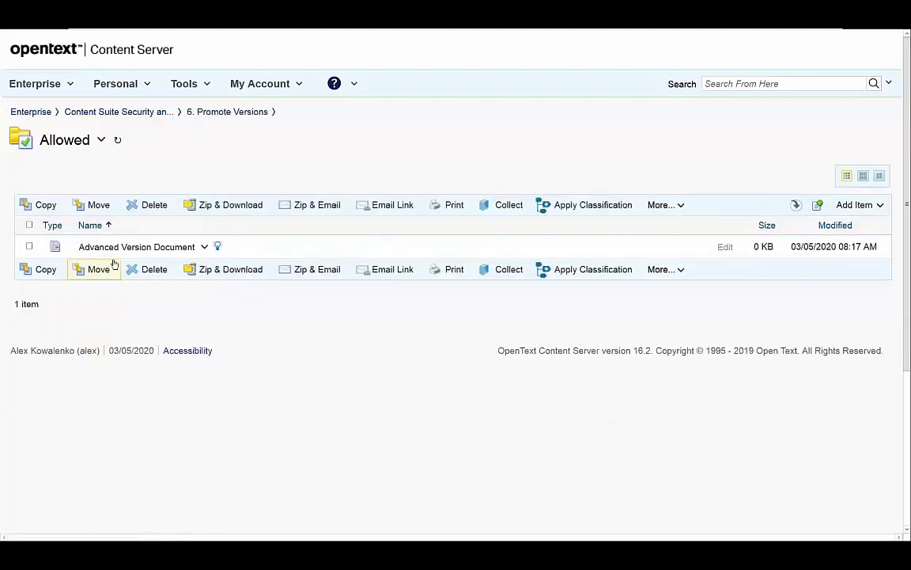
pyautogui.click(204, 247)
pyautogui.moveTo(281, 503)
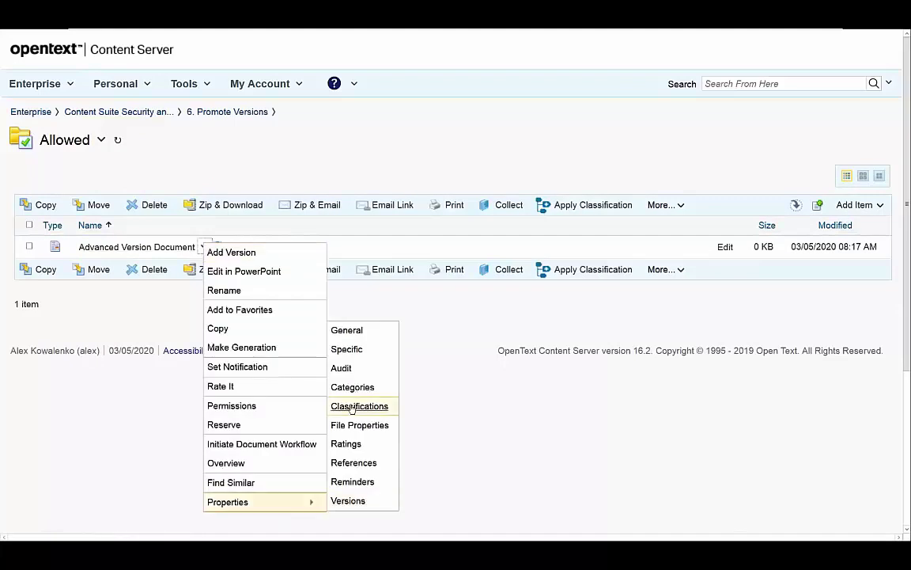
pyautogui.click(347, 500)
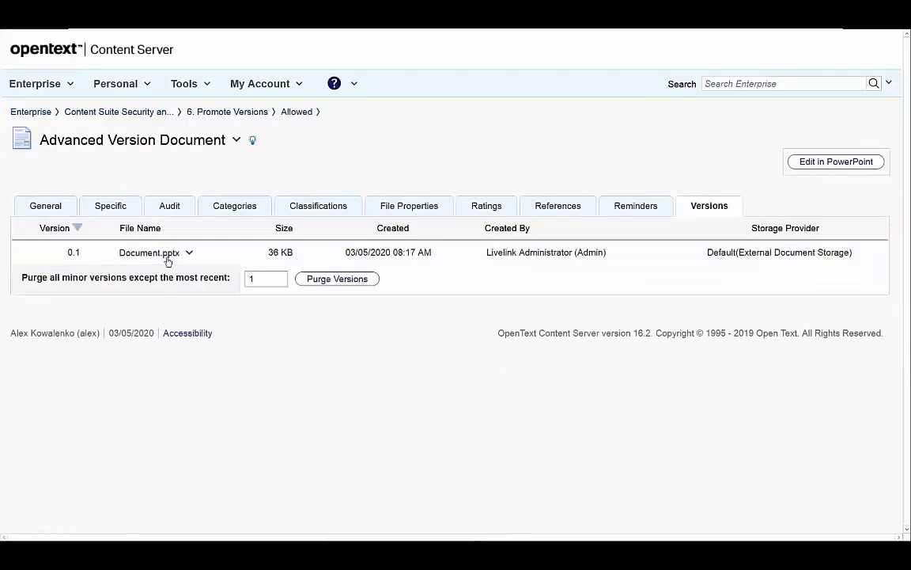
pyautogui.click(188, 253)
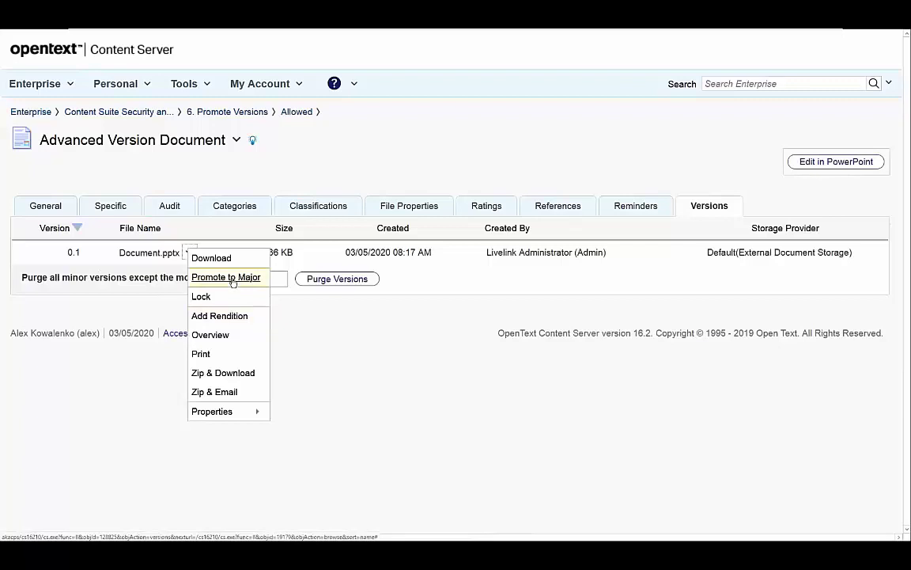
pyautogui.click(297, 113)
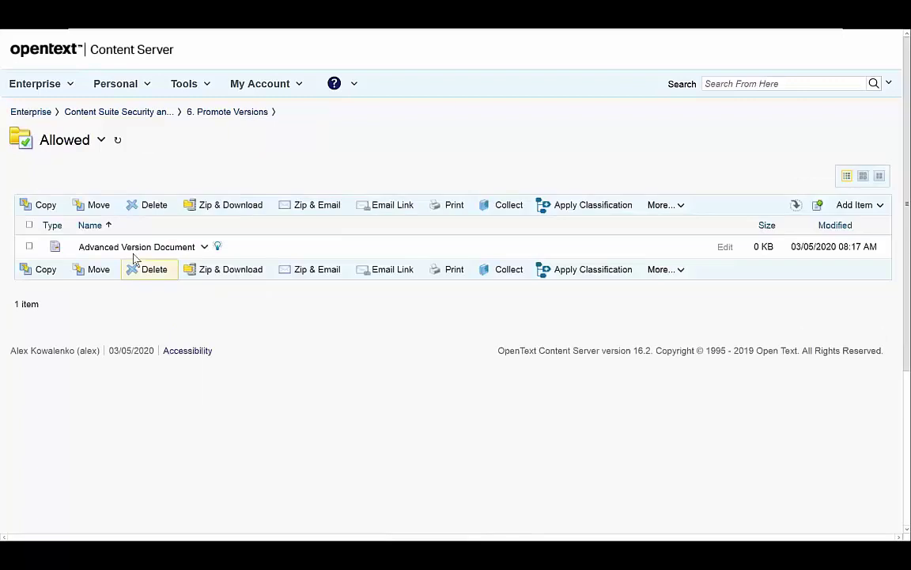
# In the Not Allowed folder, check the functions available on Advanced Version Document and its Document.pptx version, and return to the folder
pyautogui.click(204, 114)
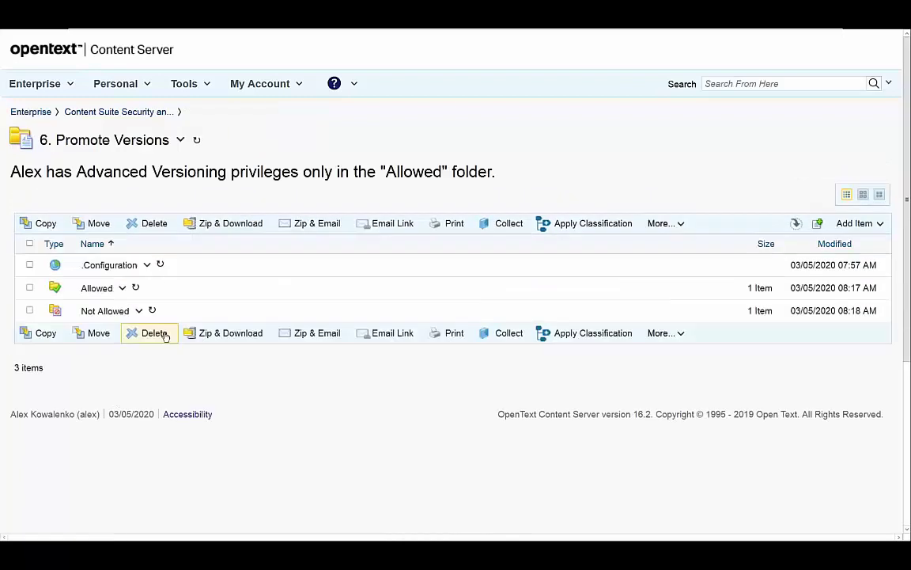
pyautogui.click(116, 311)
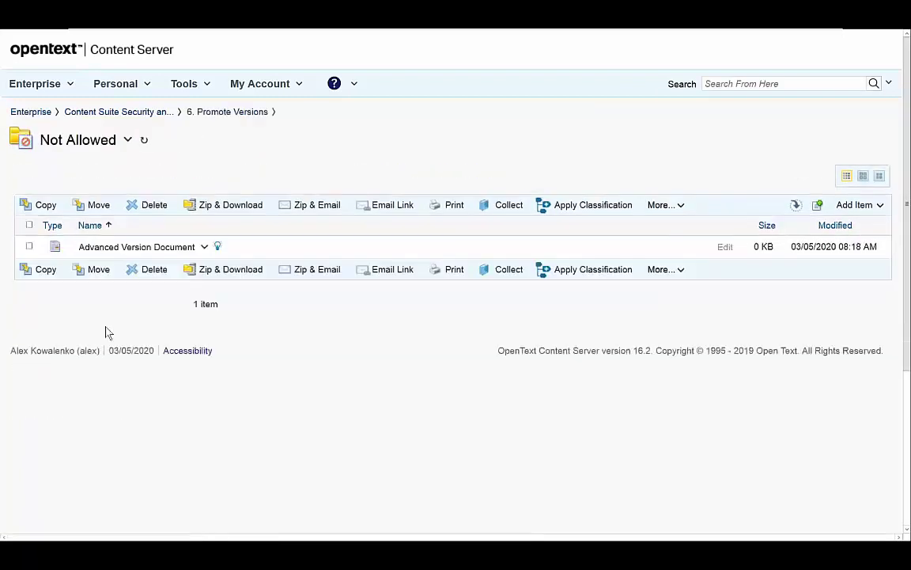
pyautogui.click(205, 247)
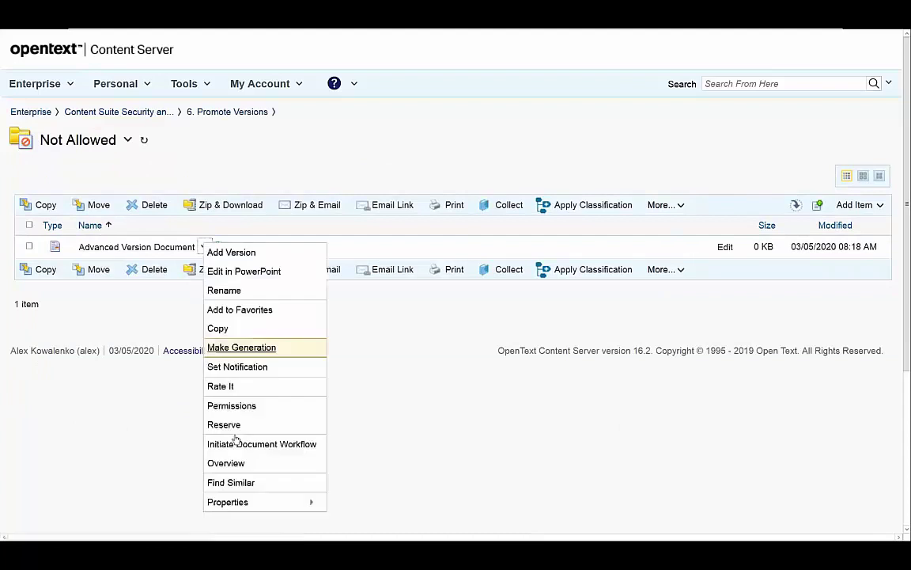
pyautogui.moveTo(269, 503)
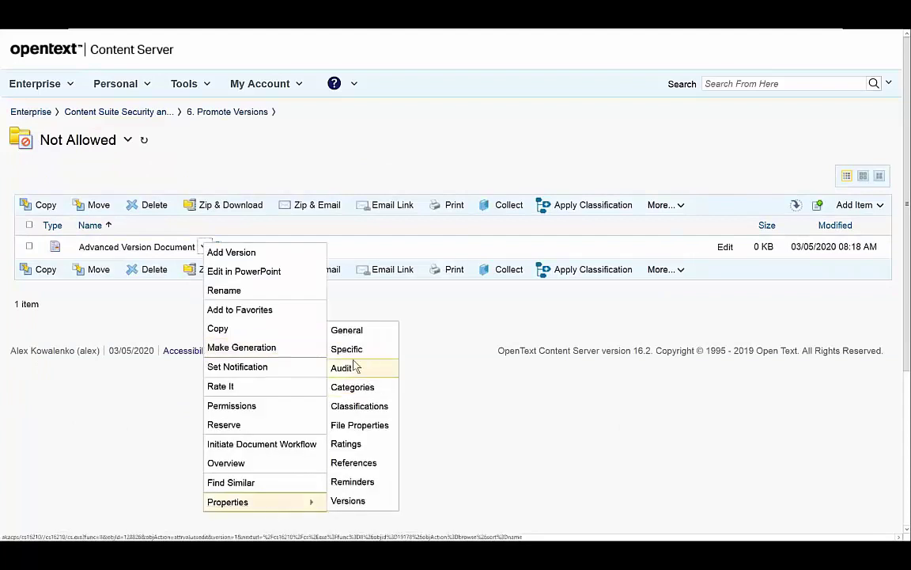
pyautogui.click(348, 501)
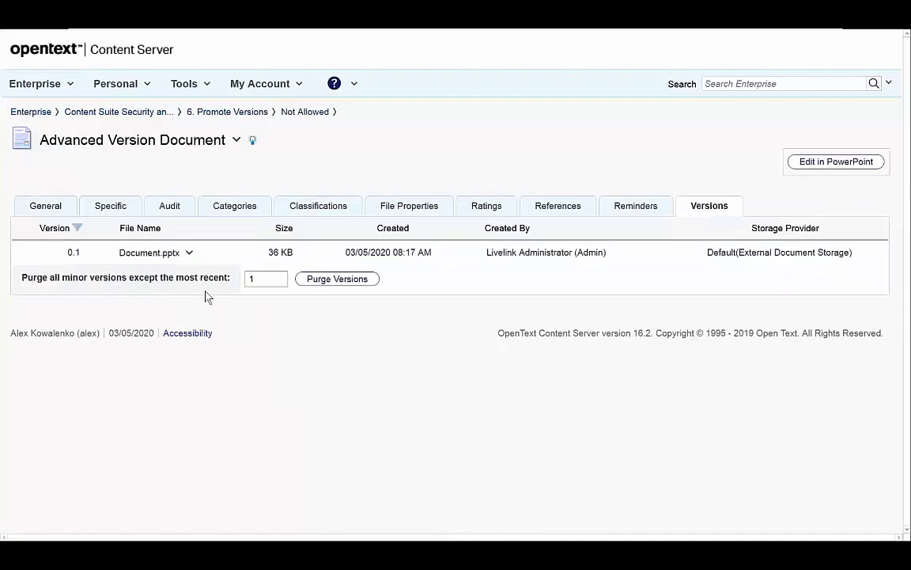
pyautogui.click(189, 252)
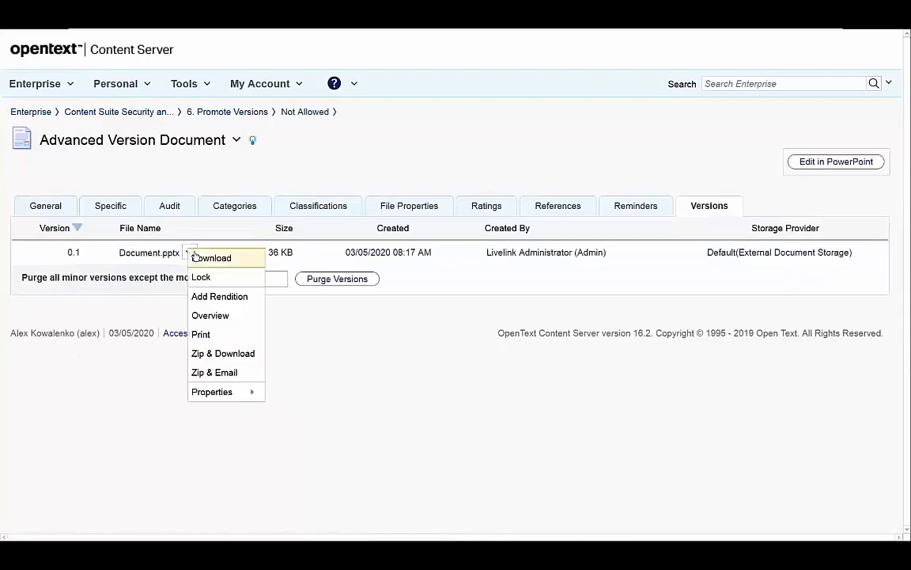
pyautogui.click(236, 141)
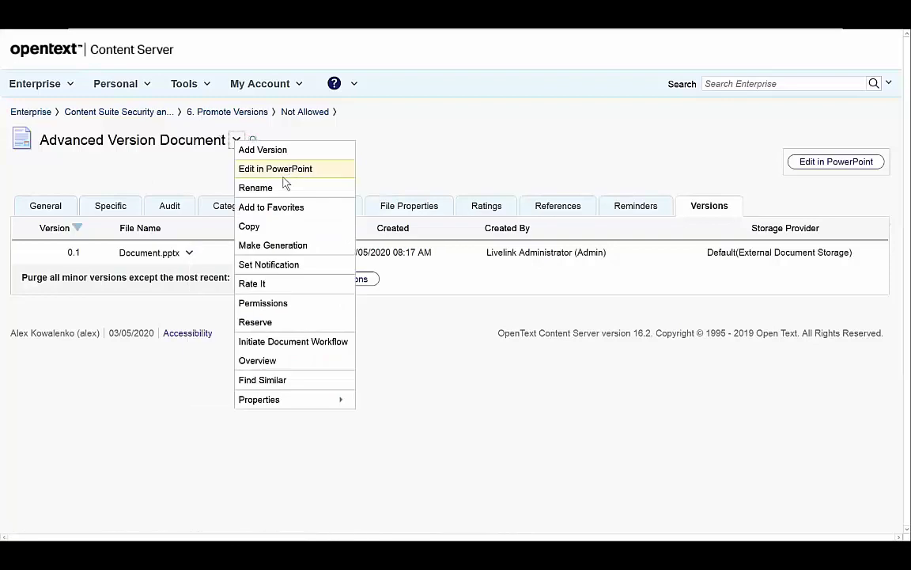
pyautogui.click(334, 131)
pyautogui.click(320, 111)
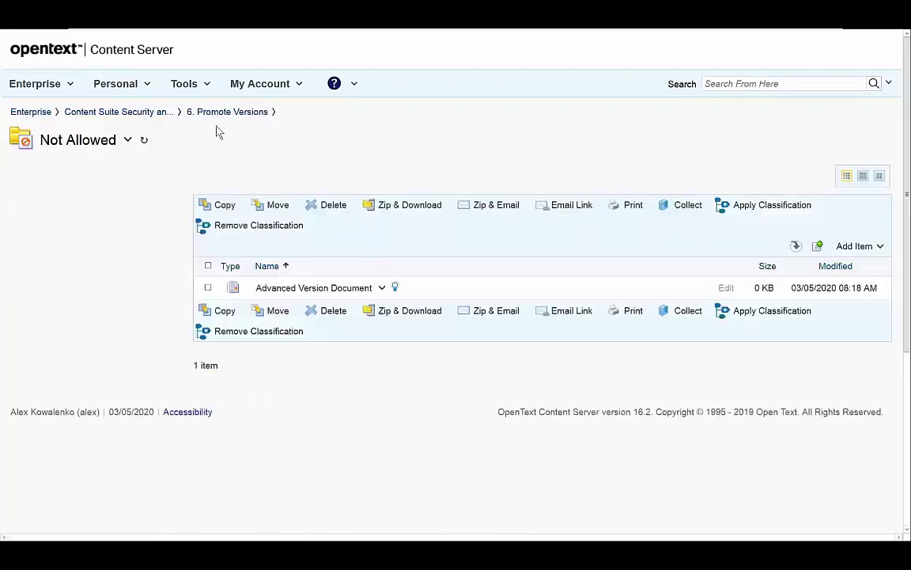
# Review the SPP Advanced Versioning Allowed group's permissions on the Allowed folder of 6. Promote Versions, and return to the pack overview
pyautogui.click(220, 113)
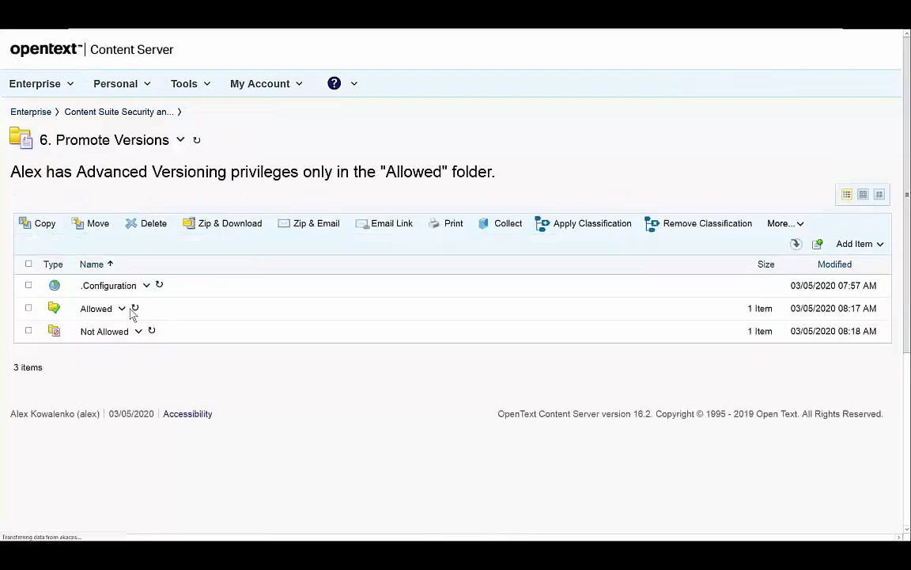
pyautogui.click(122, 288)
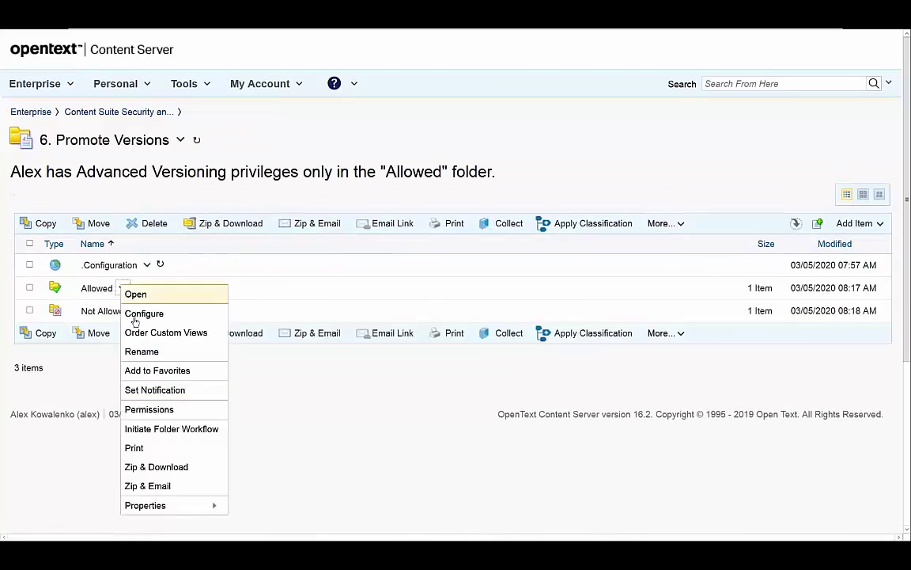
pyautogui.click(159, 410)
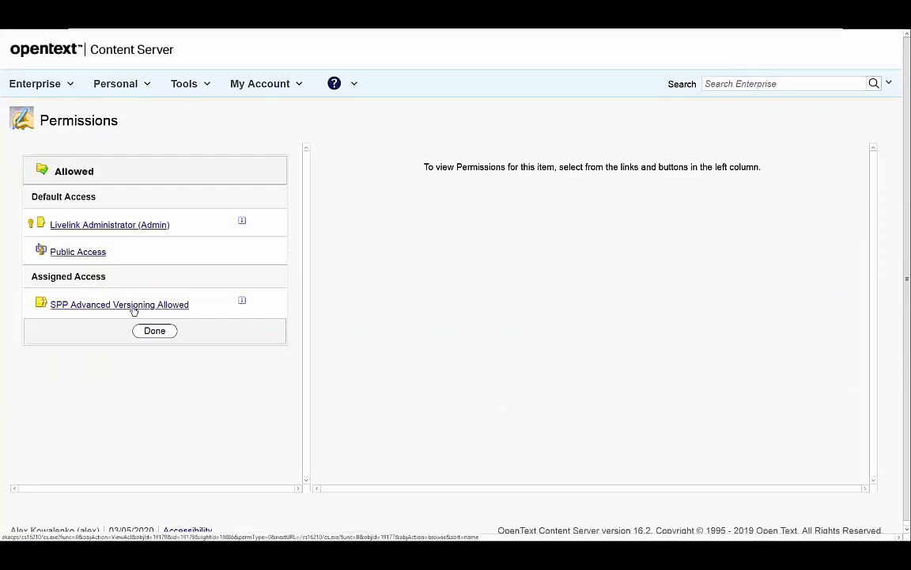
pyautogui.click(135, 307)
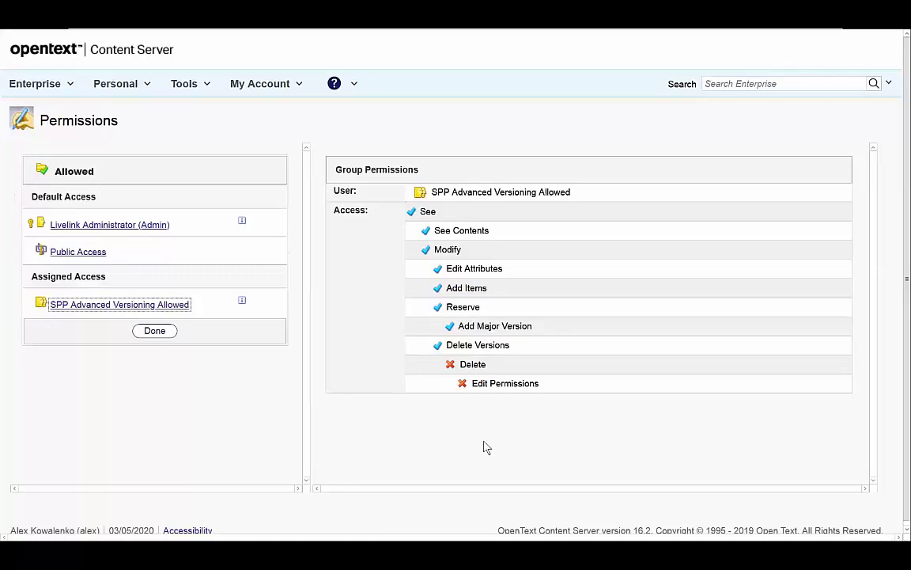
pyautogui.click(158, 333)
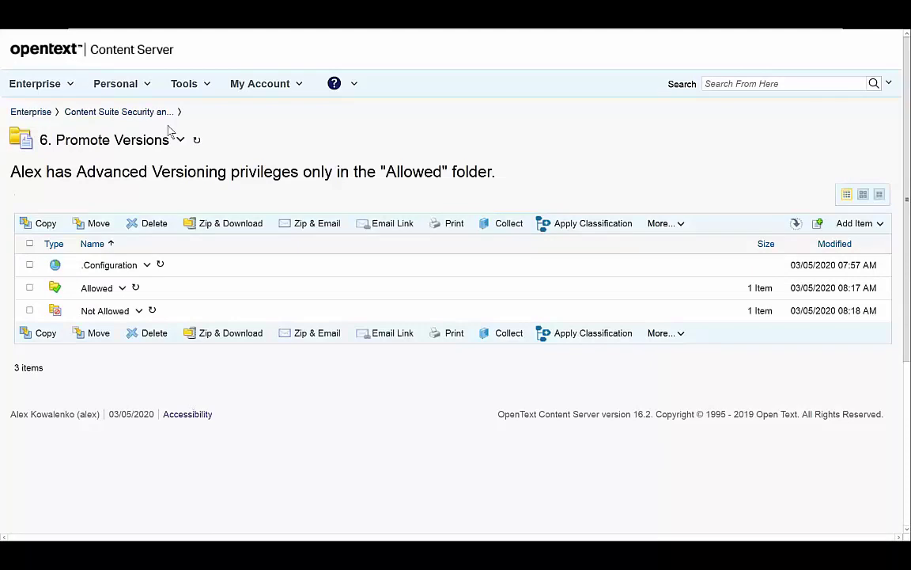
pyautogui.click(142, 111)
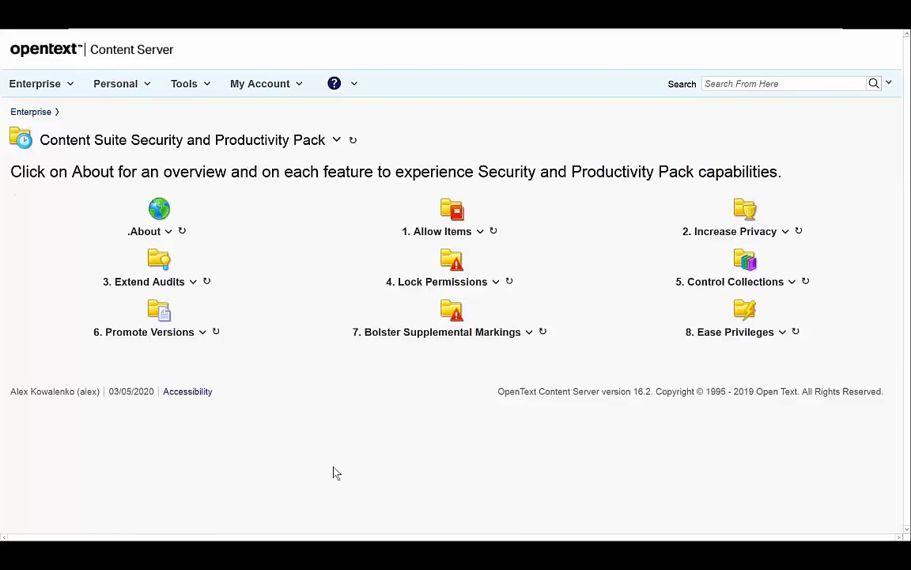
# Follow Do it in 7. Bolster Supplemental Markings, sign in with the presenter's saved user name and password, and view the Departments folder
pyautogui.click(451, 326)
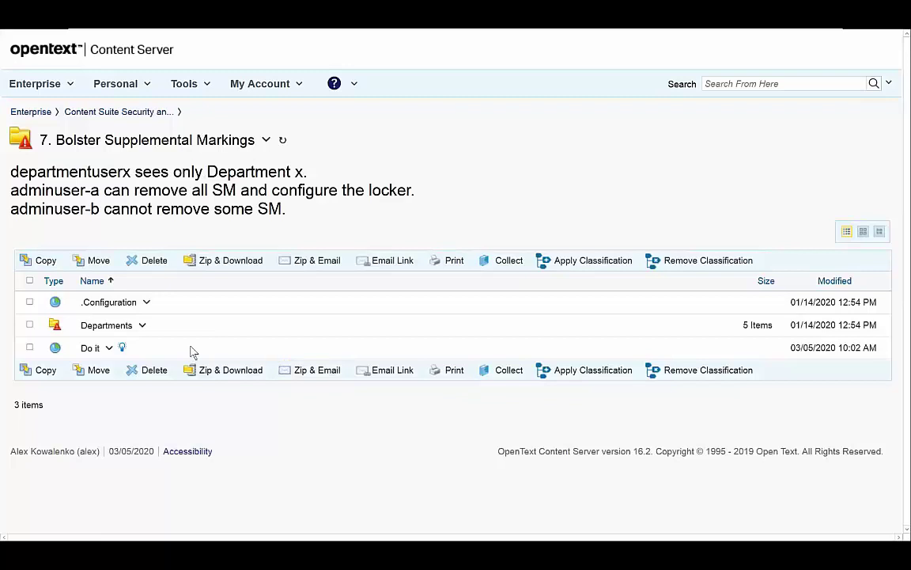
pyautogui.click(89, 348)
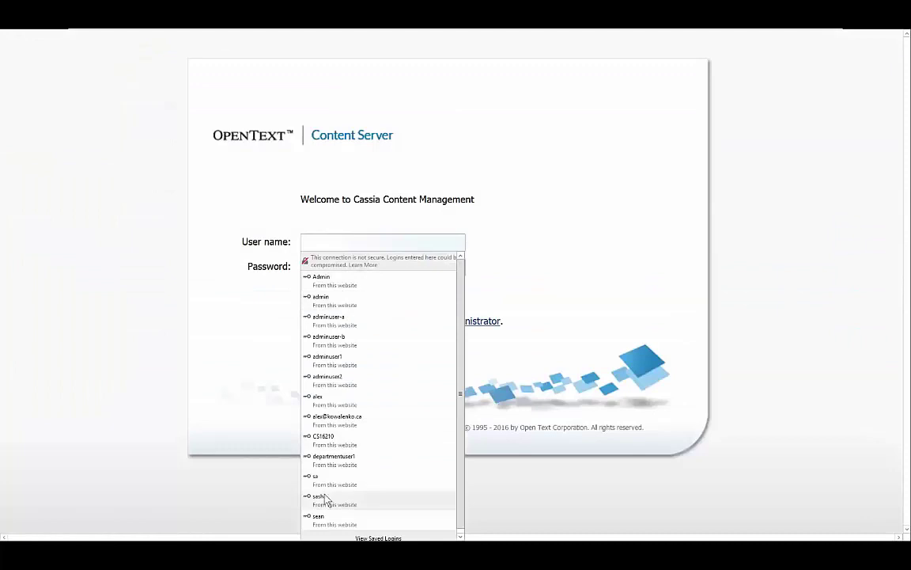
pyautogui.click(320, 399)
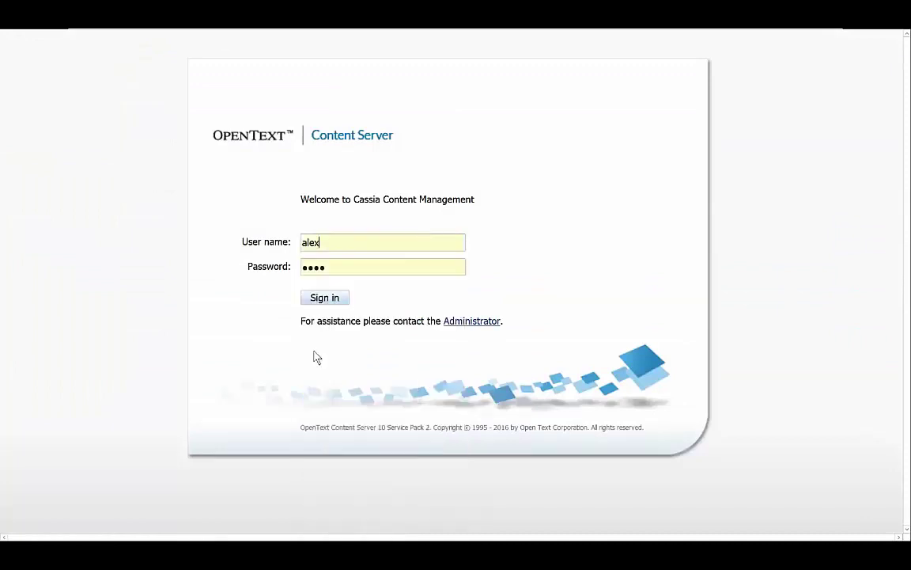
pyautogui.click(332, 299)
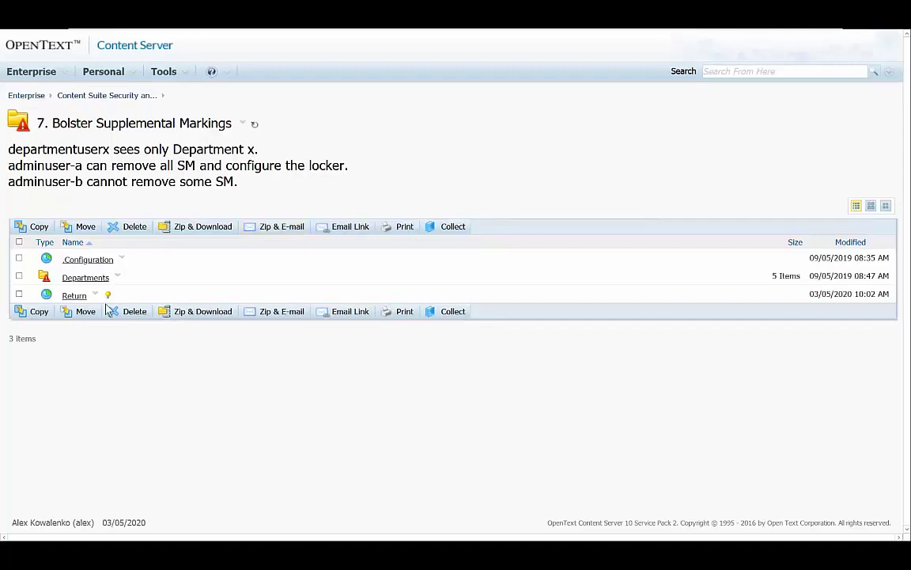
pyautogui.click(93, 278)
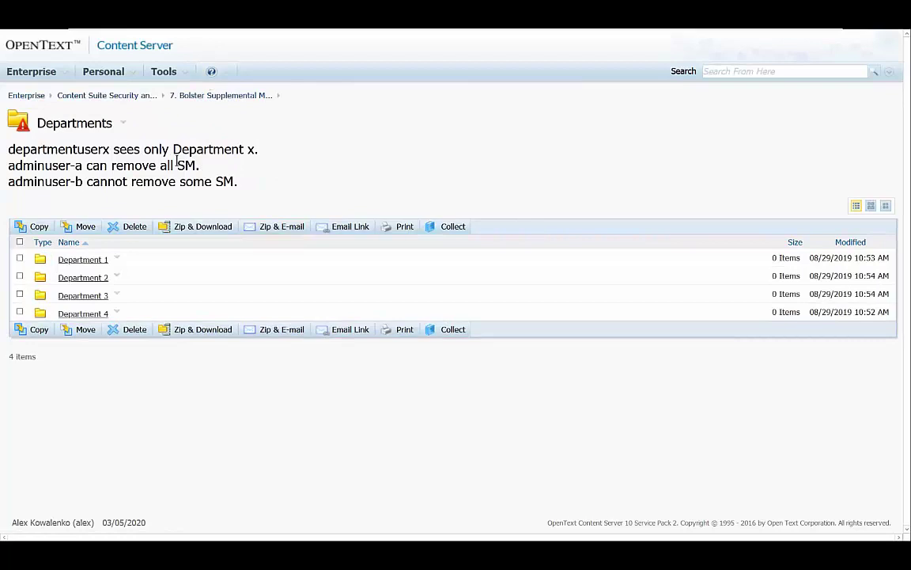
# Log out and sign in as departmentuser1 with the saved account password
pyautogui.click(173, 79)
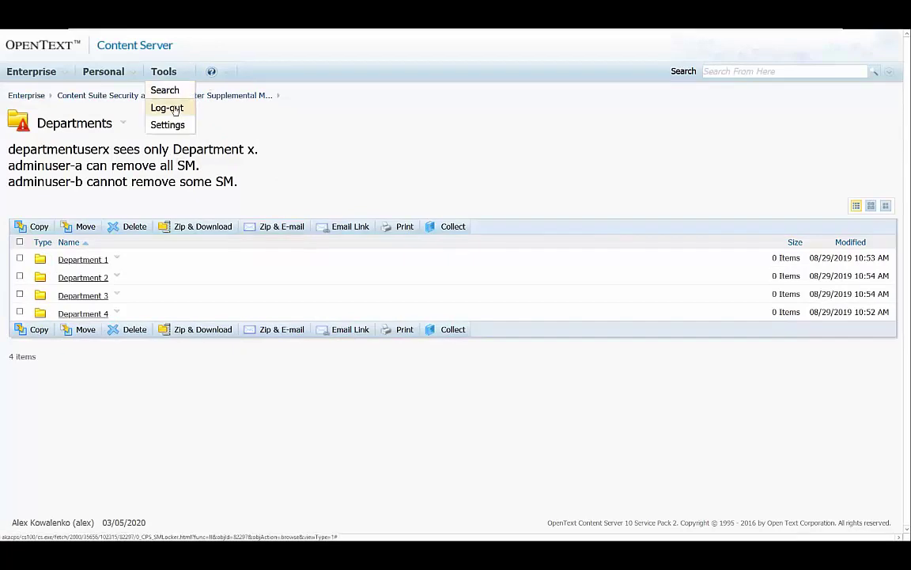
pyautogui.click(167, 106)
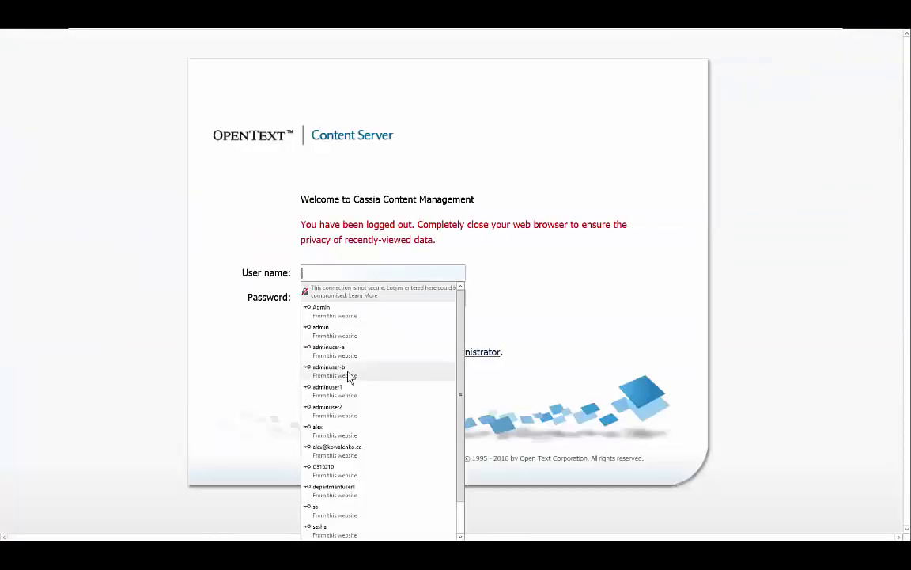
pyautogui.click(346, 490)
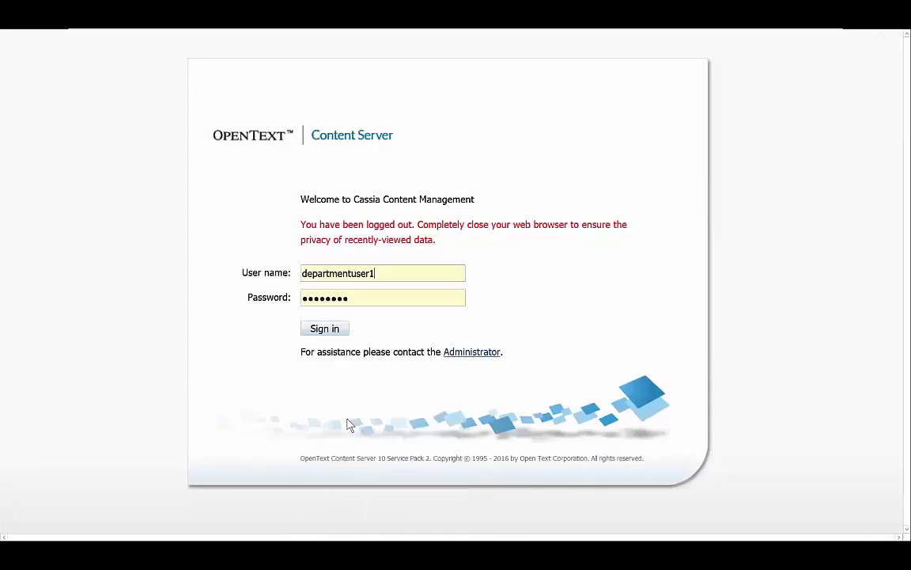
pyautogui.click(341, 330)
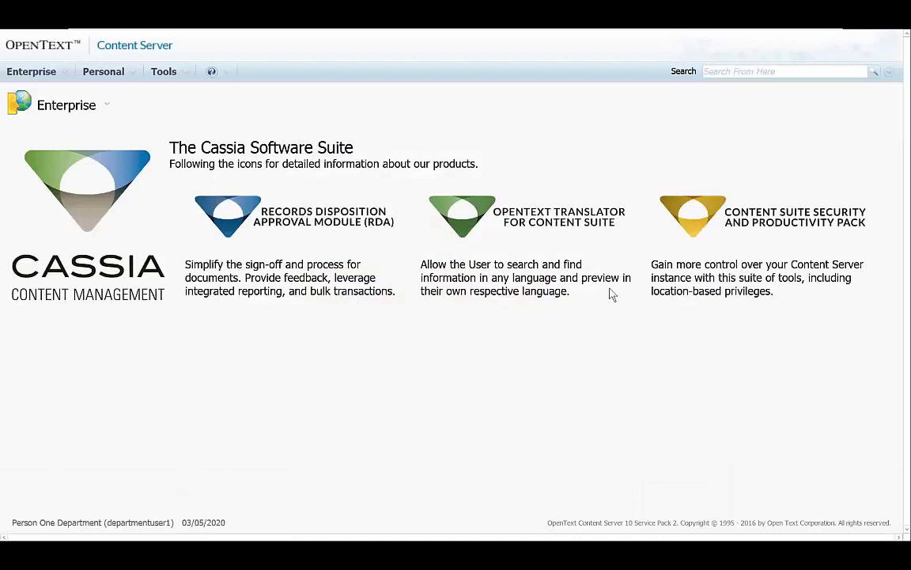
# As departmentuser1, check which folders are visible in Departments under 7. Bolster Supplemental Markings of the Security and Productivity Pack
pyautogui.click(724, 230)
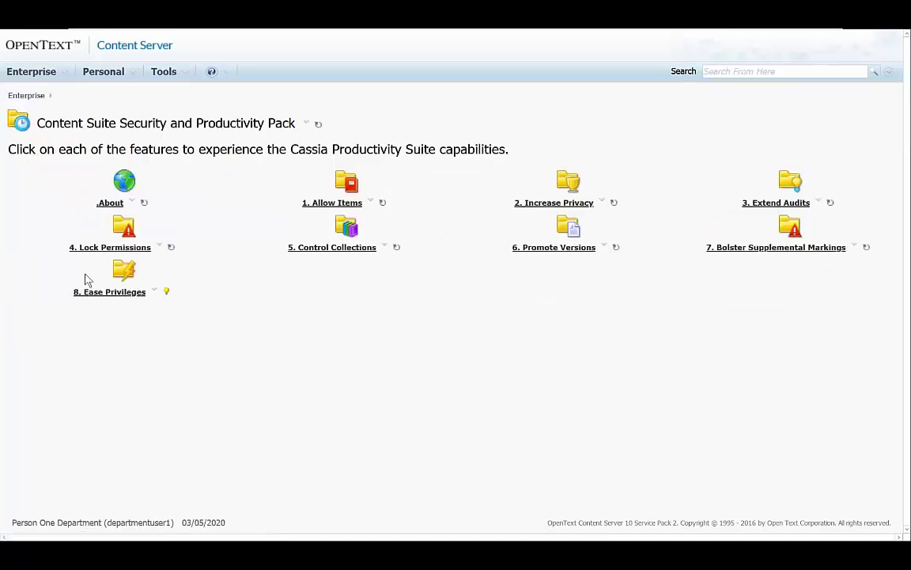
pyautogui.click(791, 228)
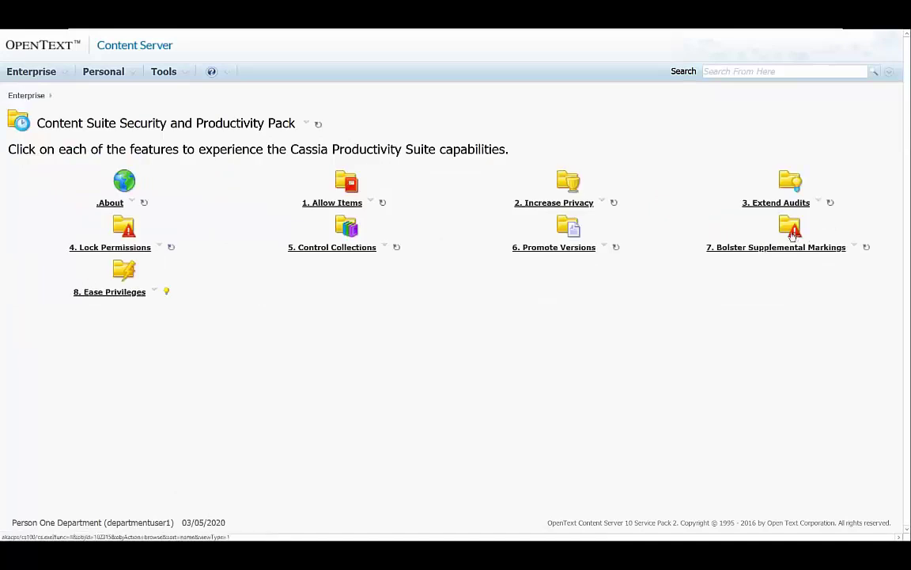
pyautogui.click(106, 277)
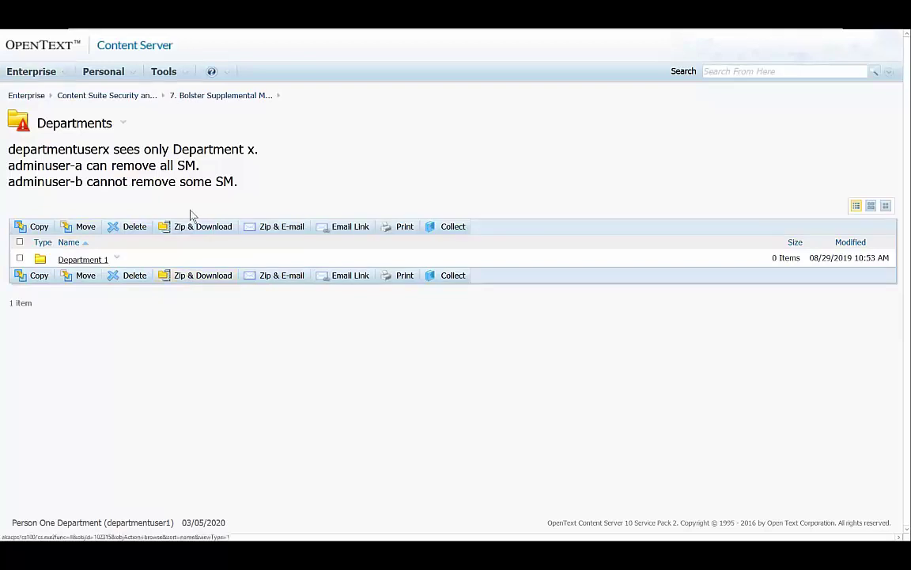
# Log out of departmentuser1 and sign in as adminuser-b with the saved account password
pyautogui.click(168, 77)
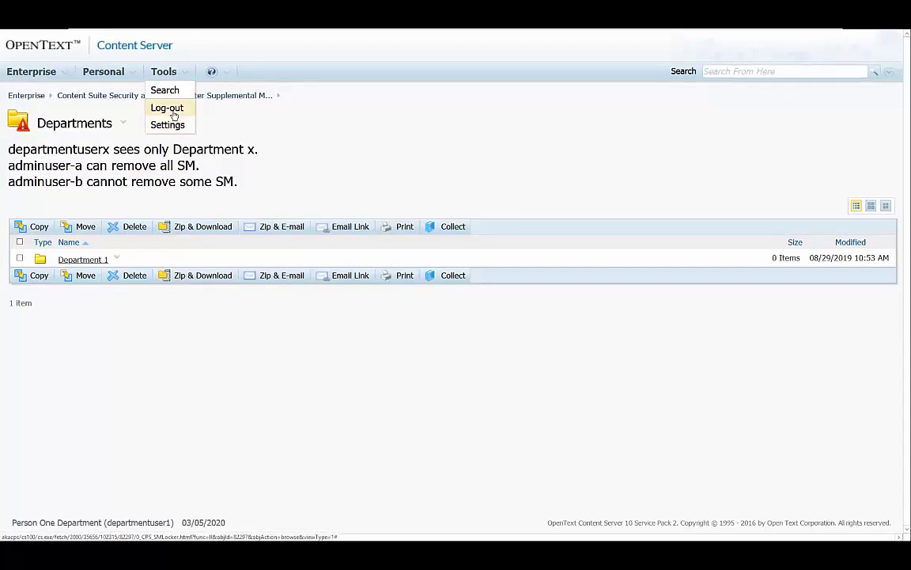
pyautogui.click(174, 115)
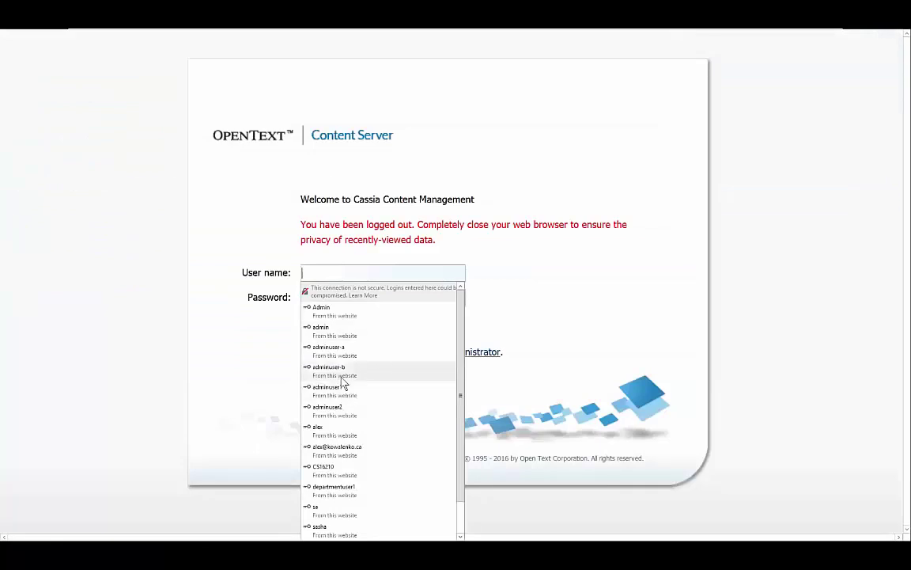
pyautogui.click(351, 375)
pyautogui.click(327, 333)
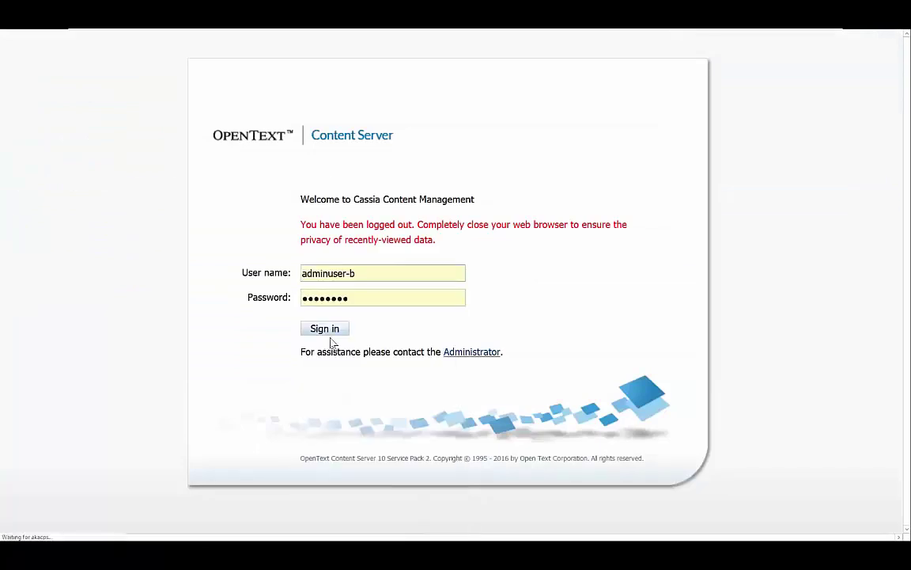
# As adminuser-b, open the Departments folder in 7. Bolster Supplemental Markings of the Security and Productivity Pack
pyautogui.click(674, 210)
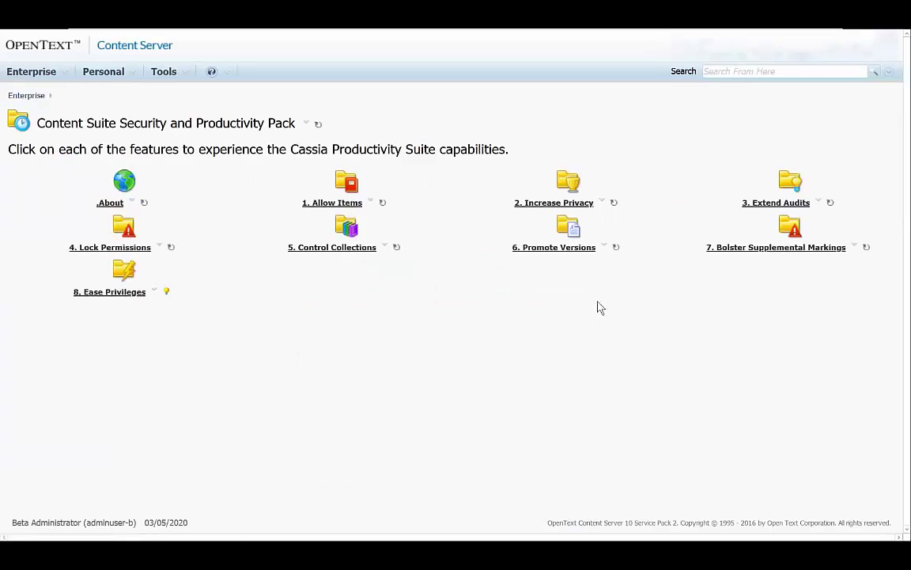
pyautogui.click(768, 239)
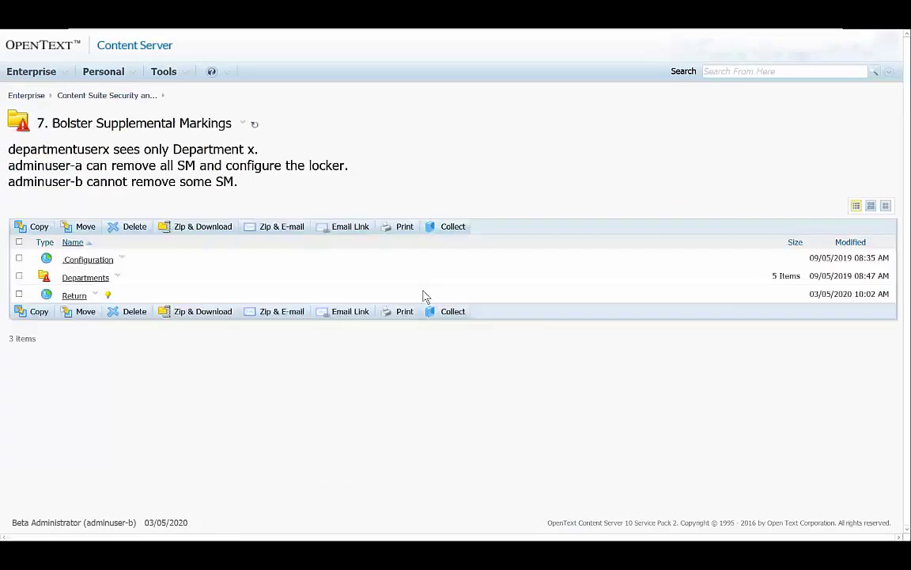
pyautogui.click(83, 277)
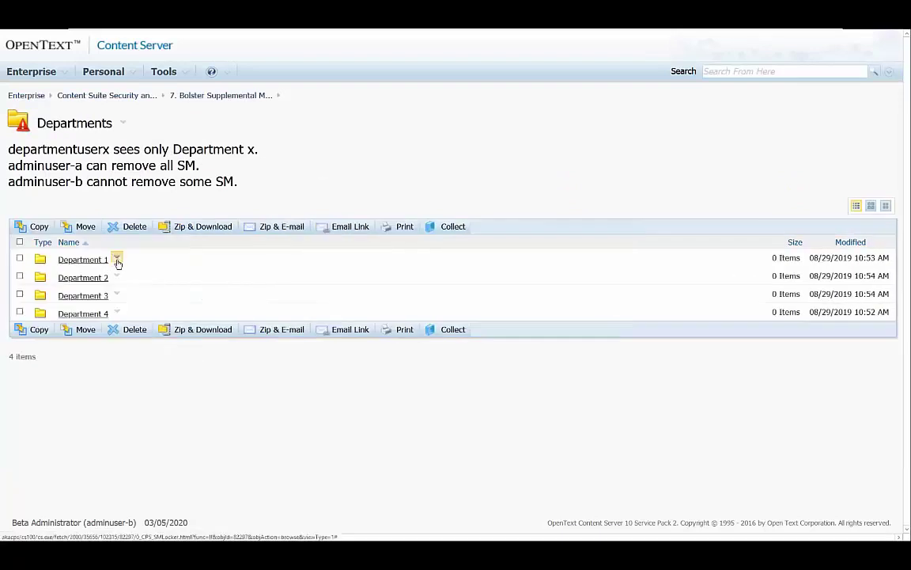
# Try to remove supplemental marking SM1 from Department 1's security clearance, and leave the clearance settings
pyautogui.click(117, 260)
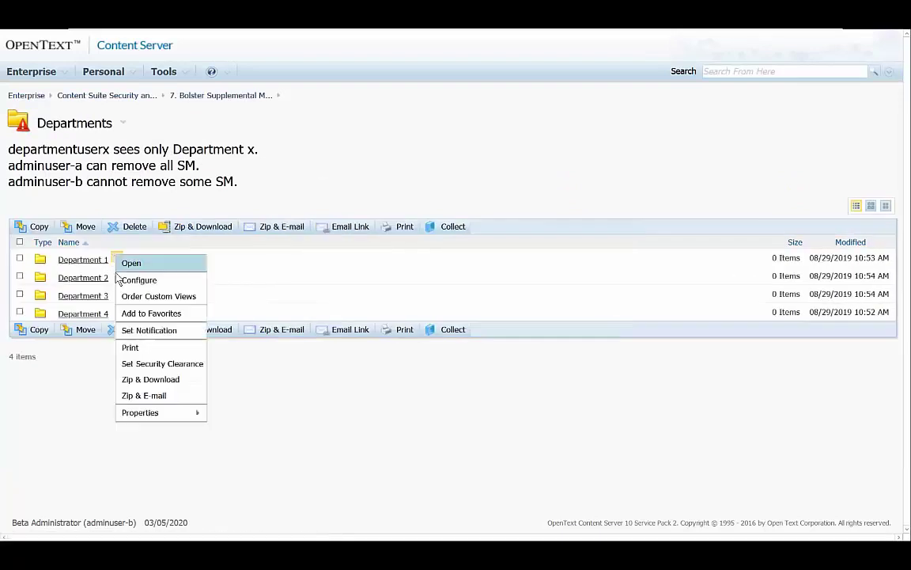
pyautogui.click(156, 365)
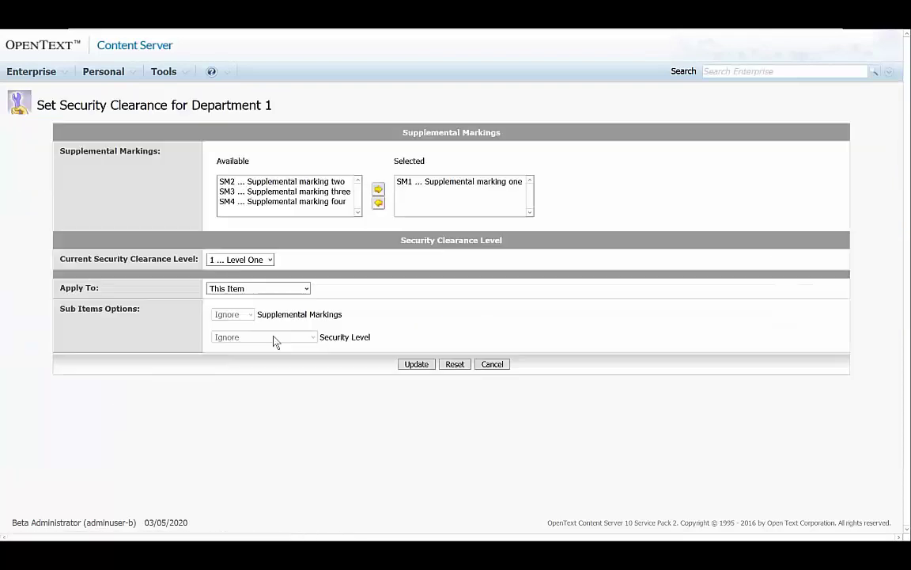
pyautogui.click(440, 182)
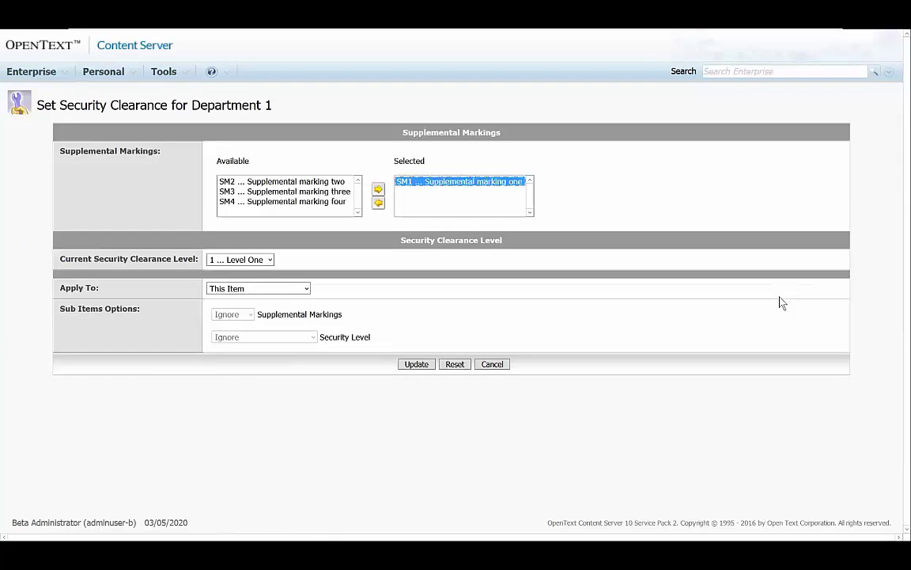
pyautogui.click(378, 204)
pyautogui.click(417, 364)
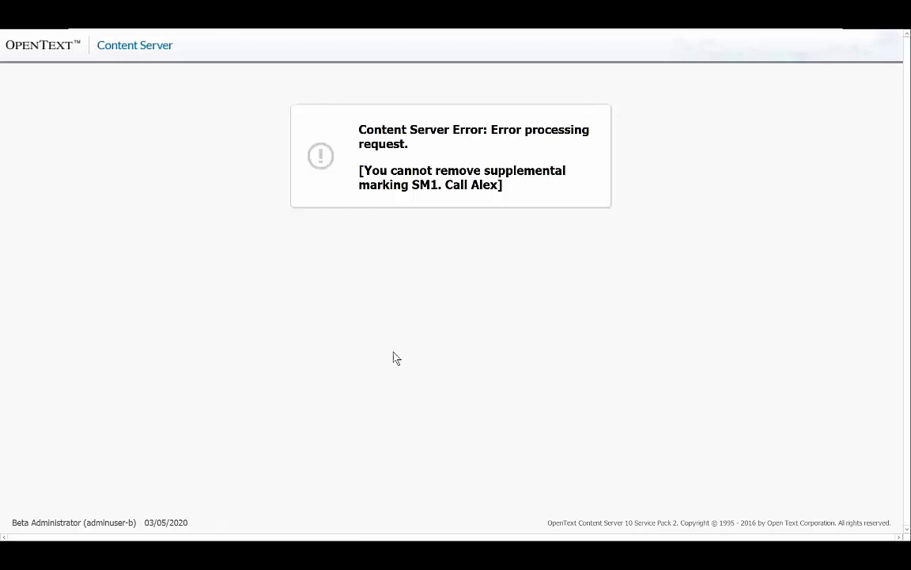
pyautogui.rightClick(165, 195)
pyautogui.click(182, 209)
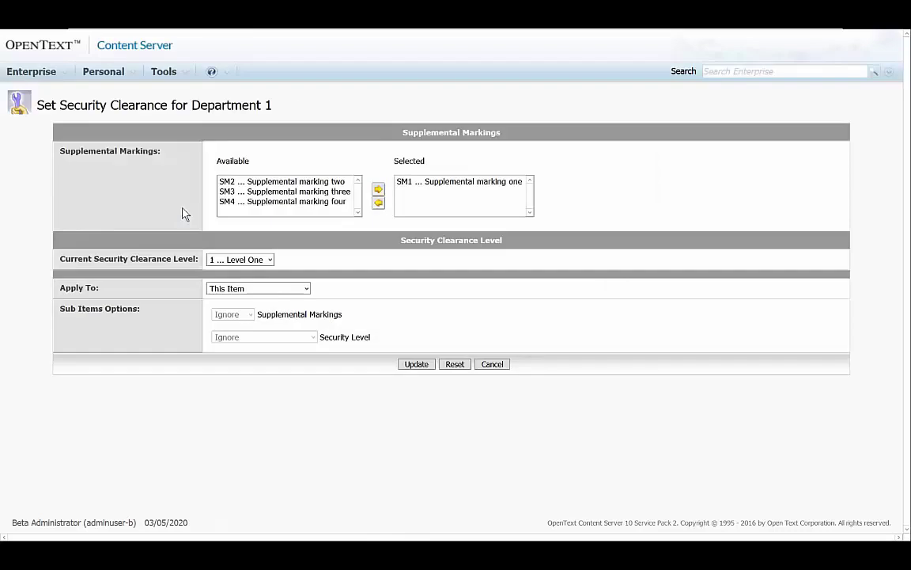
pyautogui.click(491, 364)
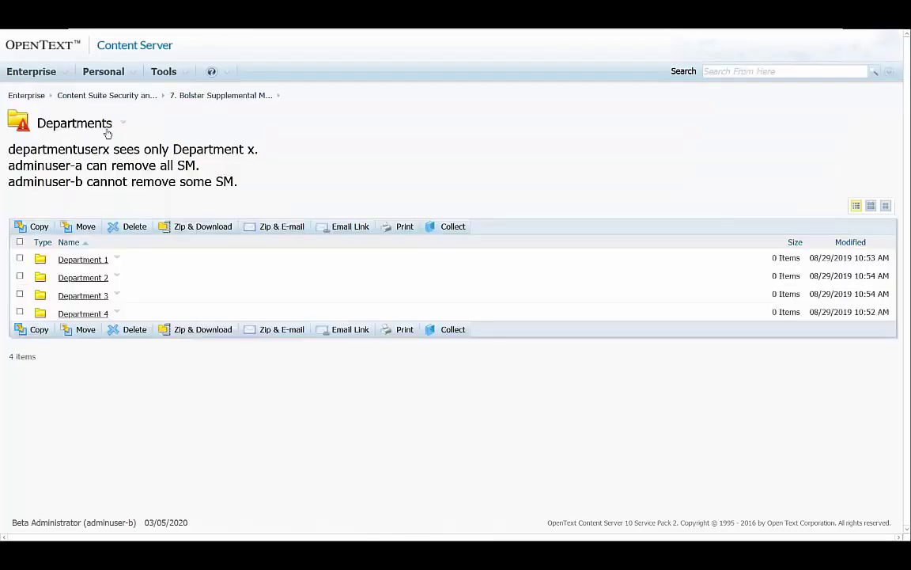
# Return to 7. Bolster Supplemental Markings and review the marking choices in its Supplemental Markings Locker configuration
pyautogui.click(218, 96)
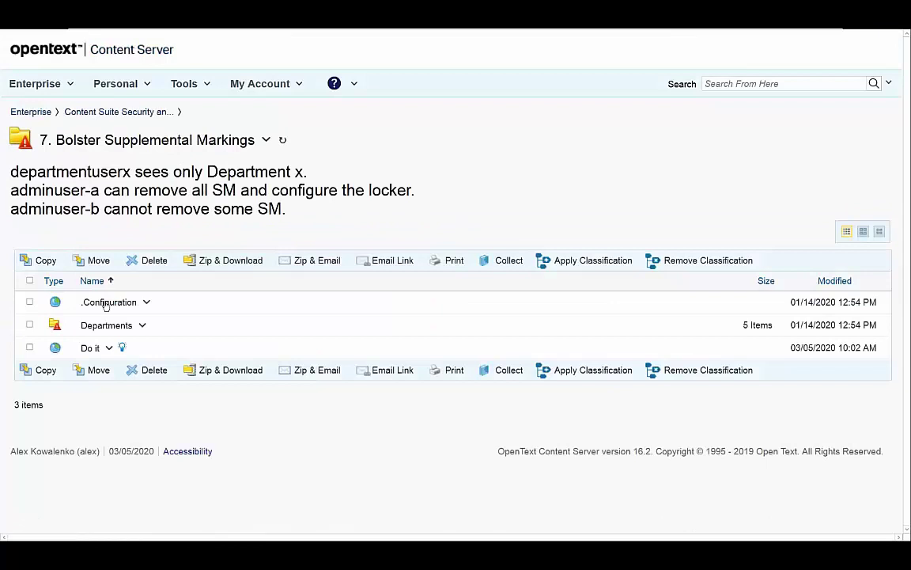
pyautogui.click(106, 300)
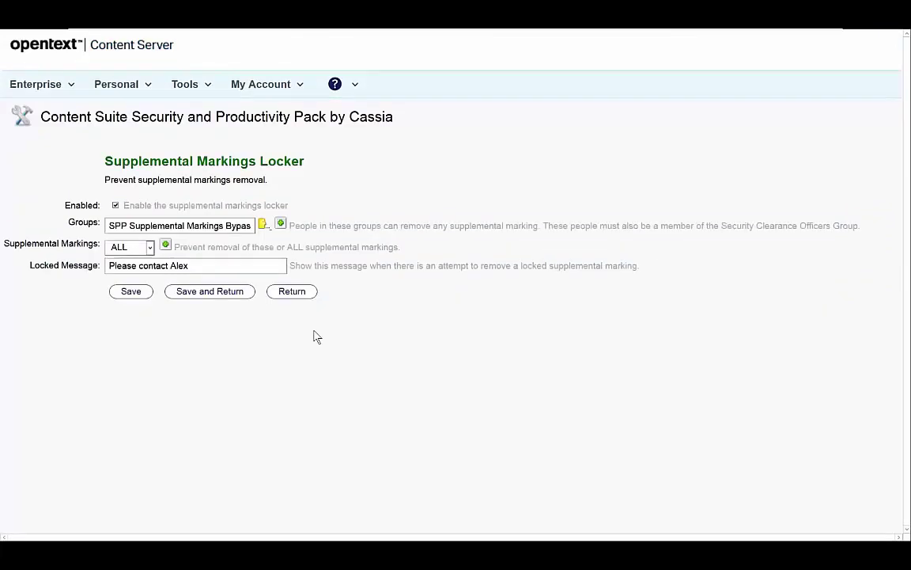
pyautogui.click(151, 247)
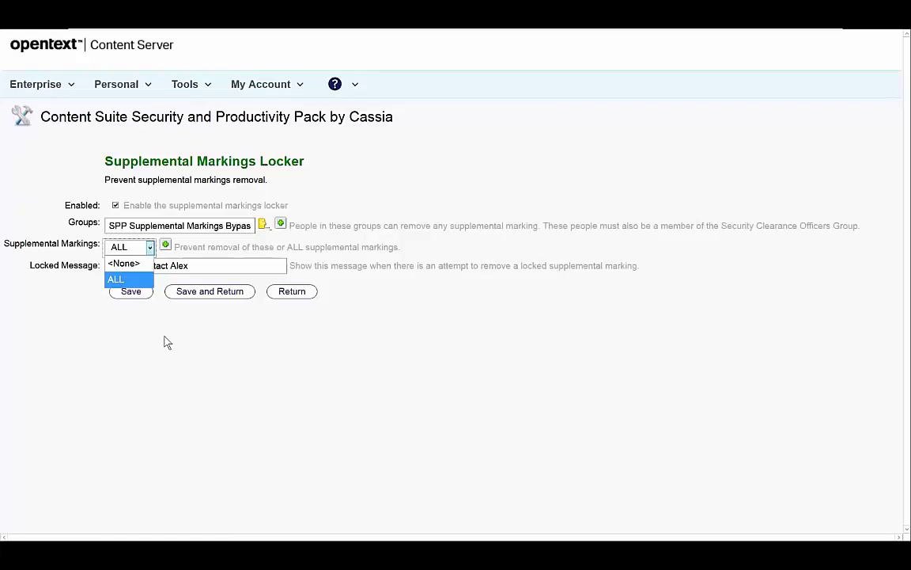
pyautogui.click(304, 427)
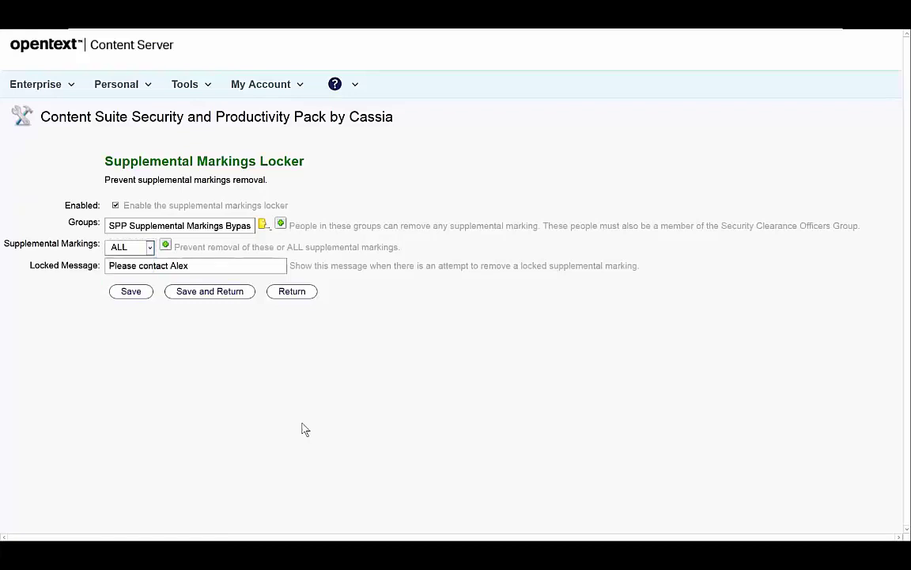
# Replace the contact person's name in the Supplemental Markings Locker's locked message, save the configuration, and return to the Enterprise page
pyautogui.doubleClick(176, 265)
pyautogui.write('Sean')
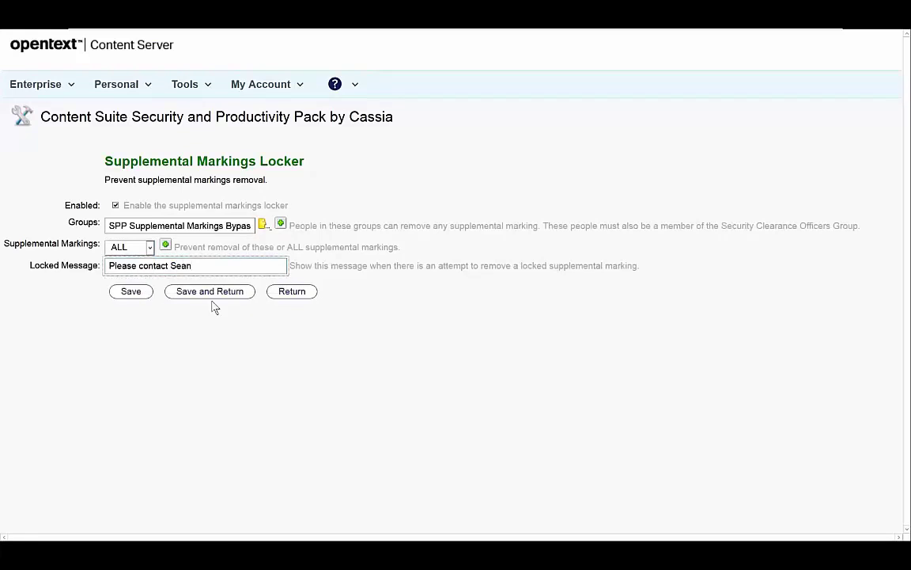
pyautogui.click(131, 291)
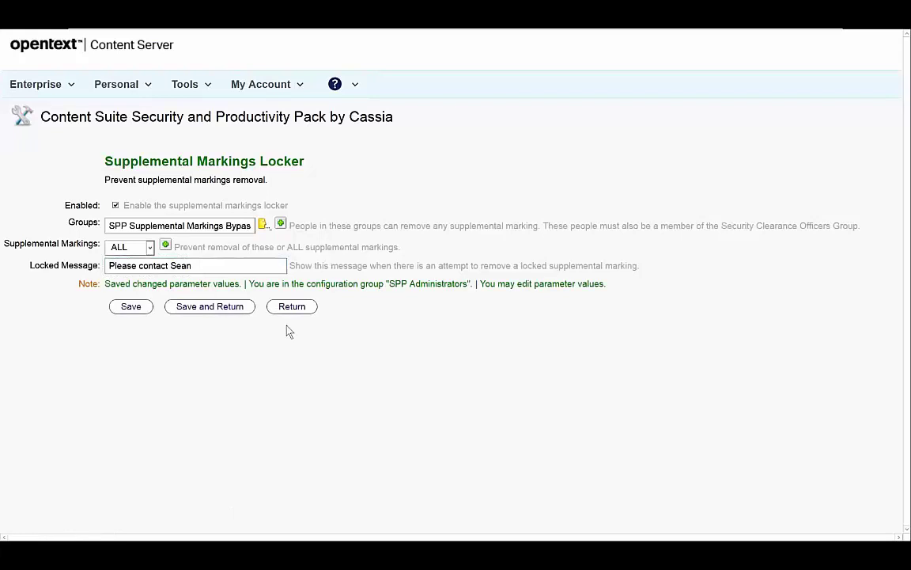
pyautogui.click(291, 306)
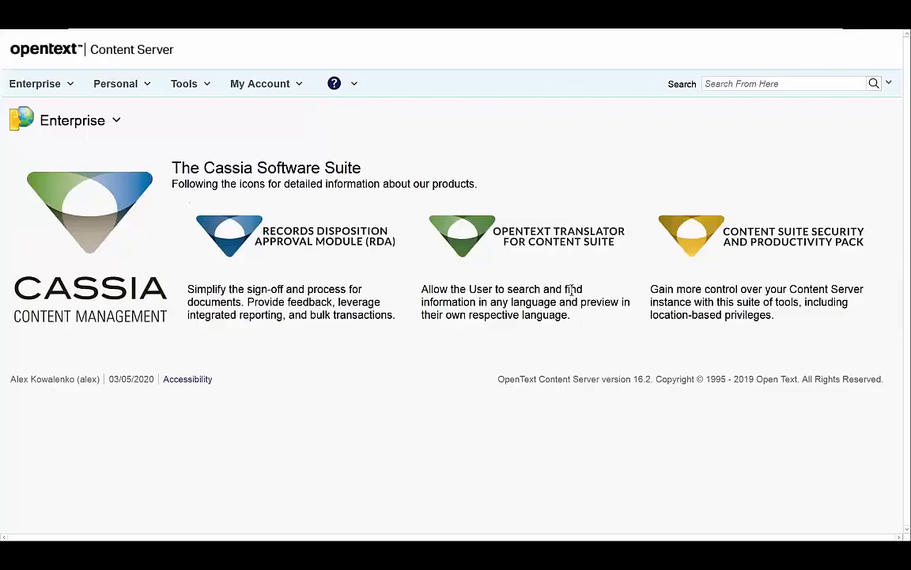
# Try to open Quick Object and Usage Privileges in 8. Ease Privileges of the Security and Productivity Pack, and go back
pyautogui.click(731, 252)
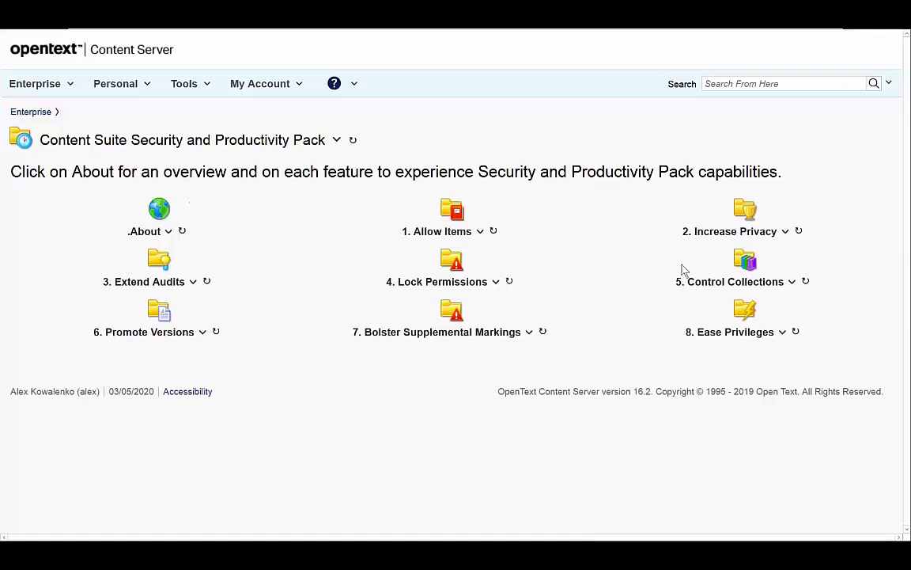
pyautogui.click(744, 309)
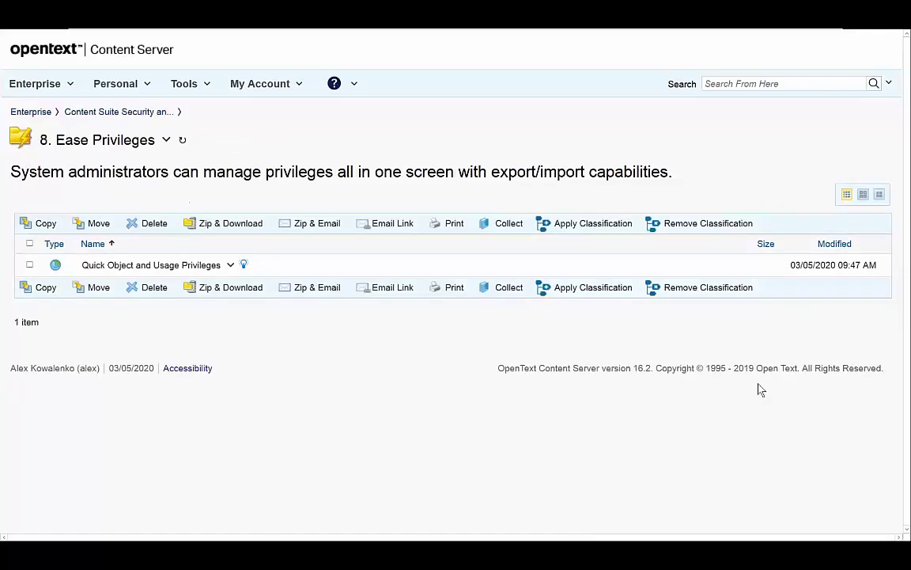
pyautogui.click(205, 271)
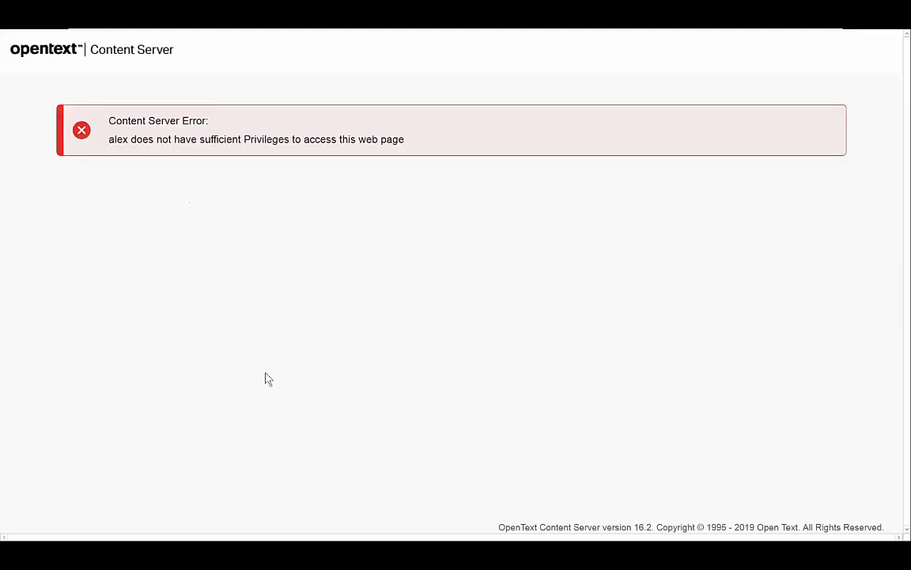
pyautogui.rightClick(224, 323)
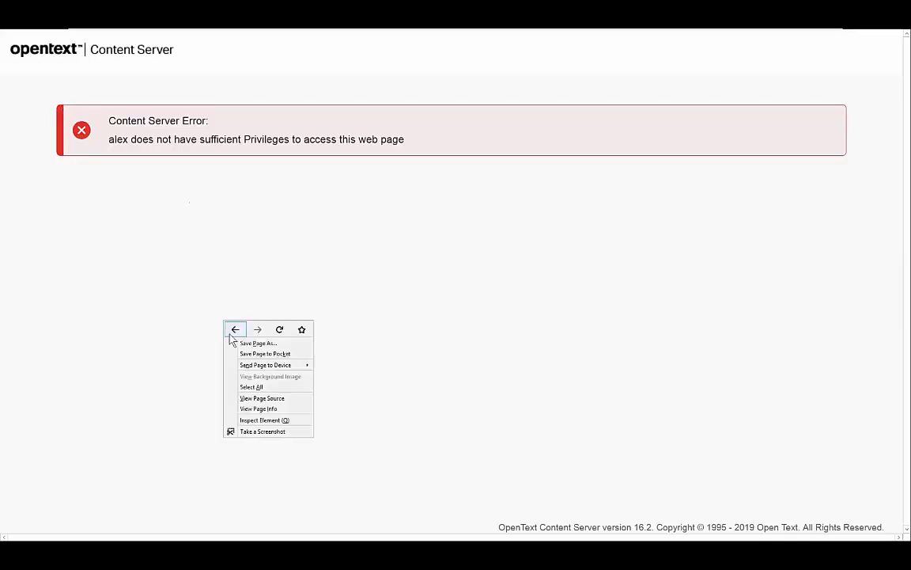
pyautogui.click(234, 329)
# Log out of the current account and sign in as Admin with the saved credentials
pyautogui.click(260, 85)
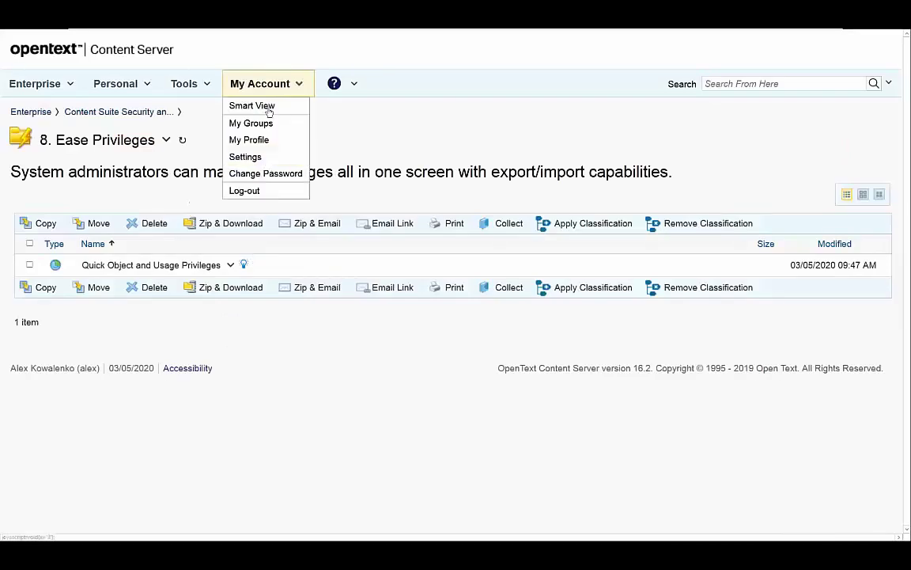
pyautogui.click(248, 189)
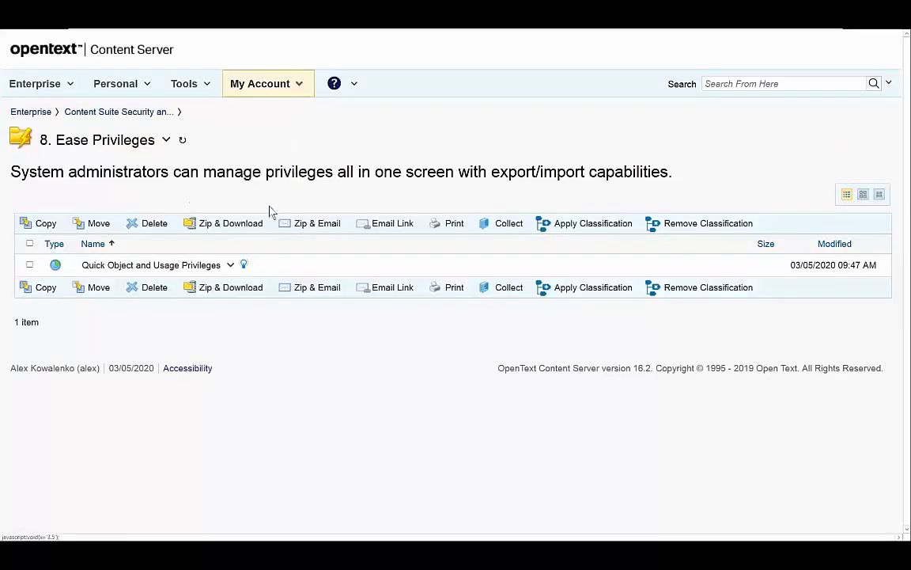
pyautogui.click(332, 265)
pyautogui.click(338, 317)
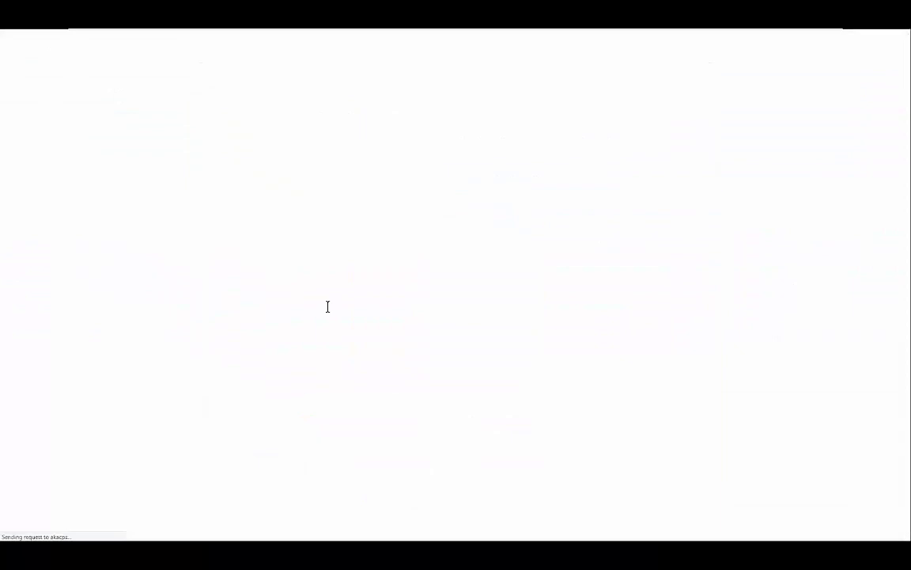
# As Admin, open Quick Object and Usage Privileges in 8. Ease Privileges and review the object and usage privilege restrictions
pyautogui.click(658, 234)
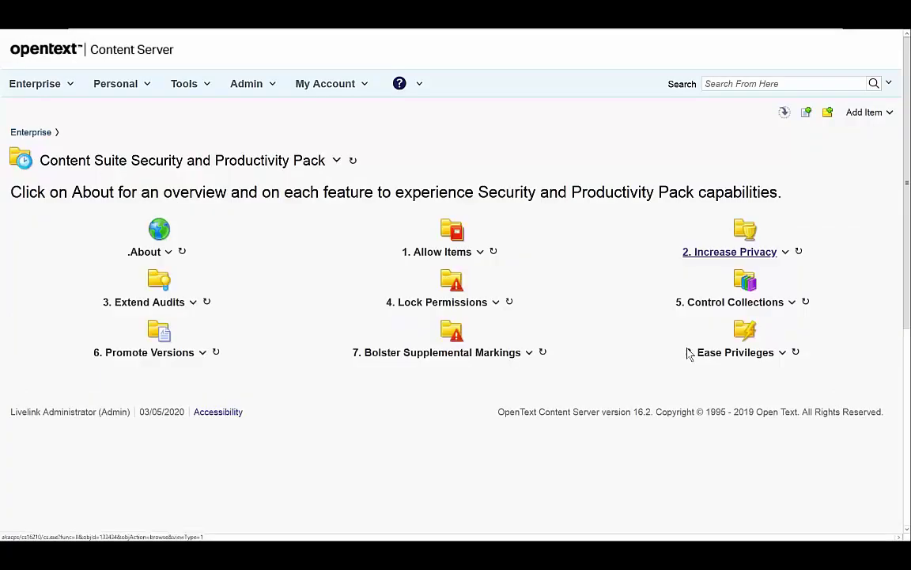
pyautogui.click(729, 338)
pyautogui.click(126, 265)
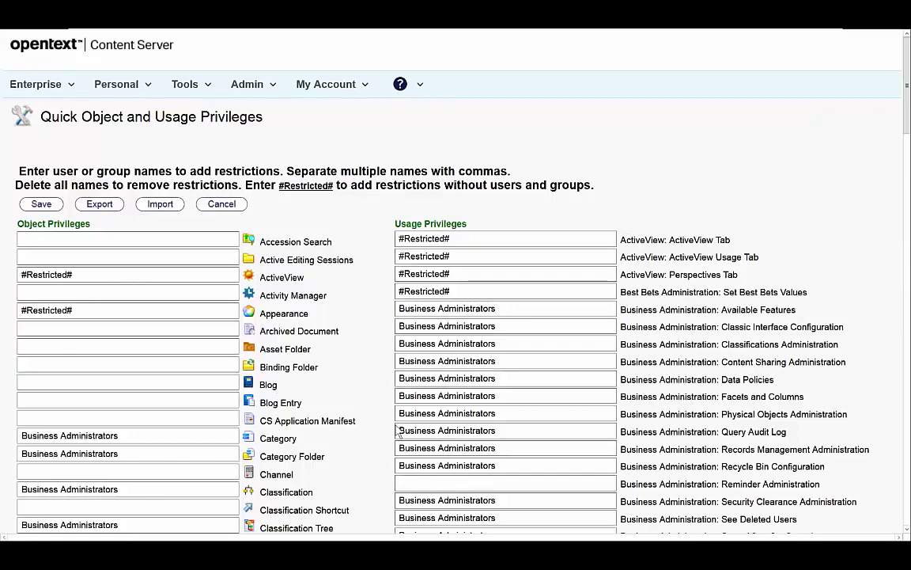
pyautogui.scroll(-5, 489, 377)
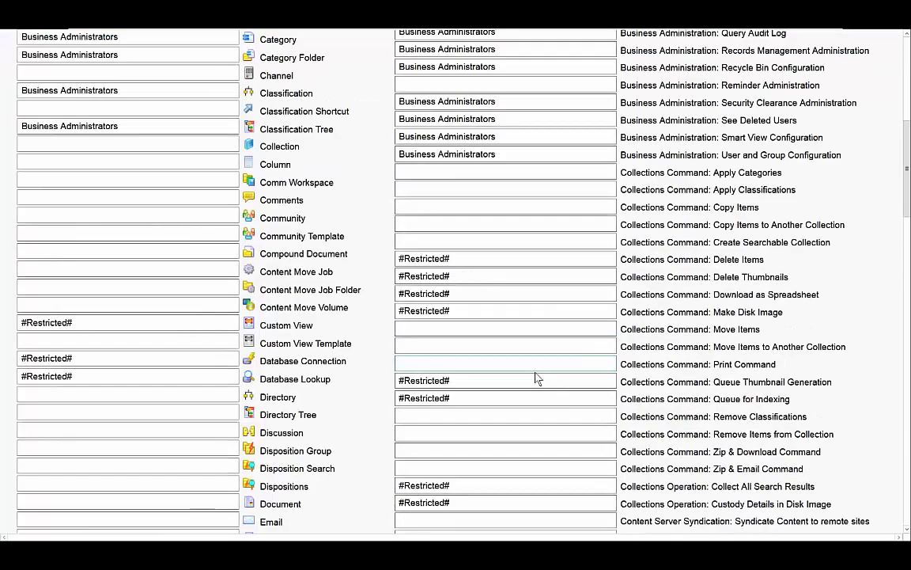
pyautogui.scroll(-5, 535, 372)
pyautogui.scroll(-5, 535, 371)
pyautogui.scroll(1, 537, 371)
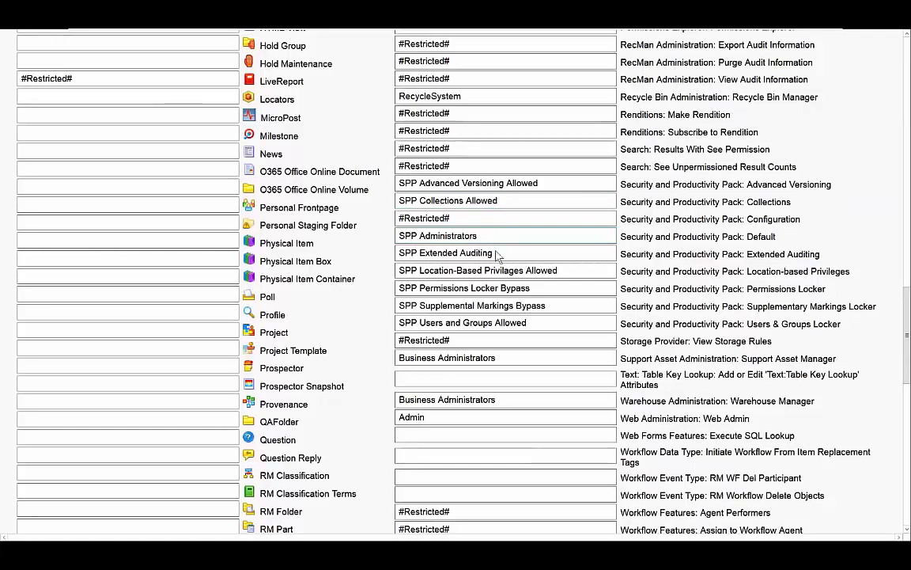
pyautogui.scroll(15, 514, 316)
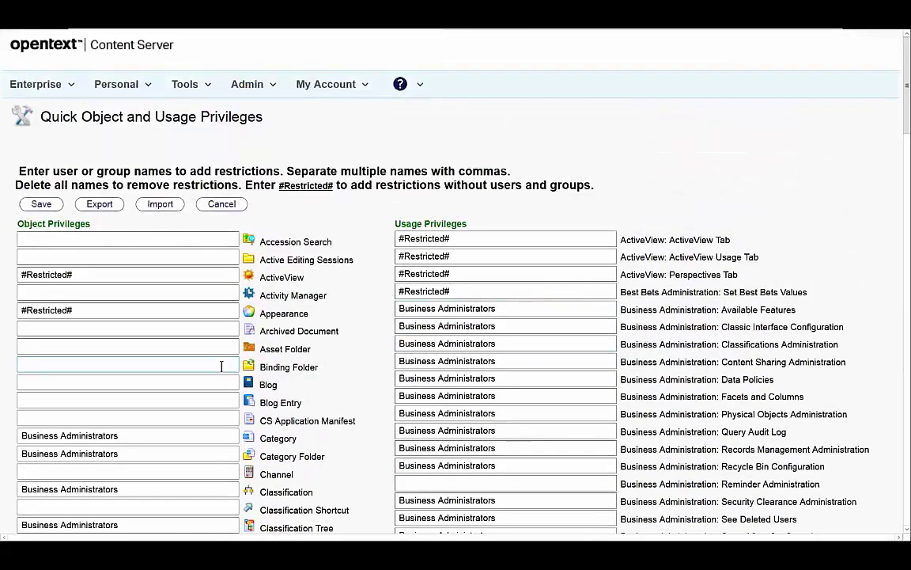
# Start exporting the privileges and complete the Content Server administrator log-in as Admin with the saved credentials
pyautogui.click(100, 204)
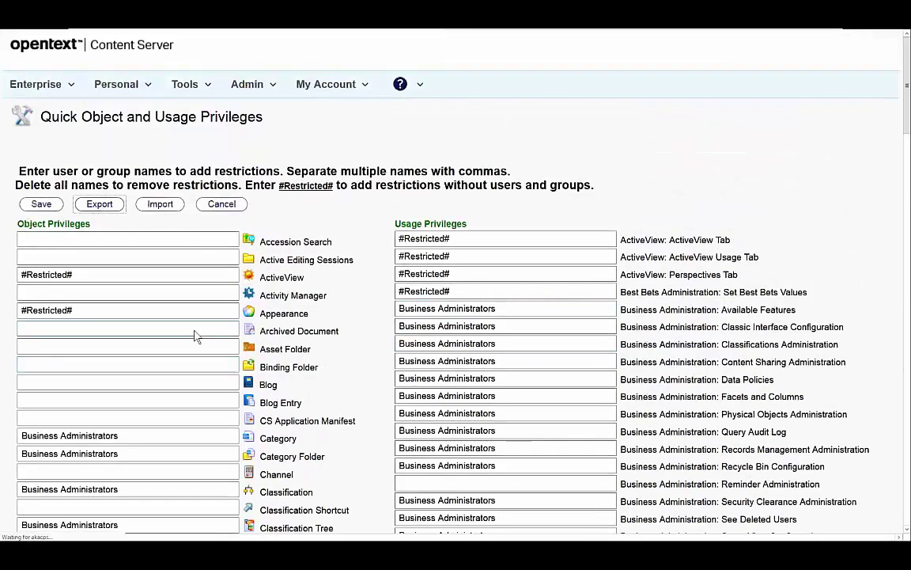
pyautogui.click(279, 258)
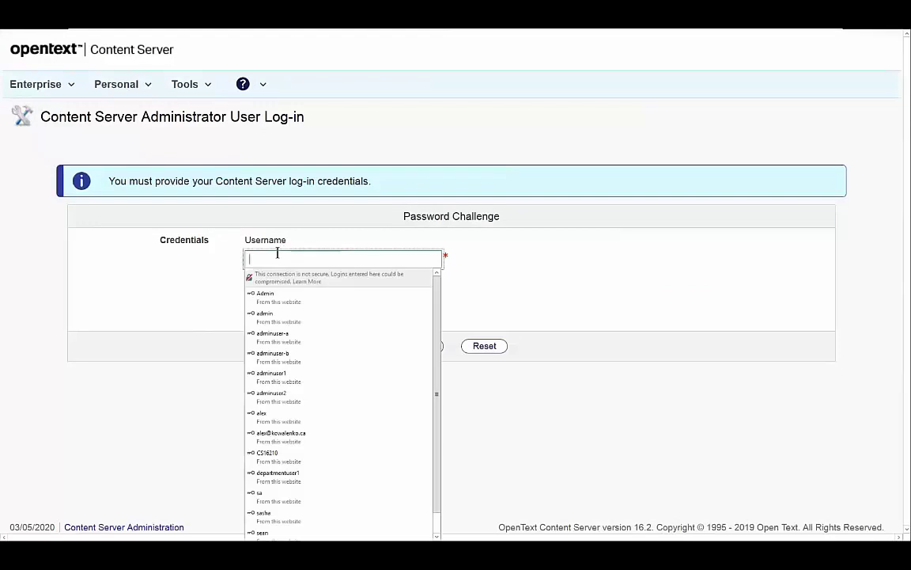
pyautogui.write('Ad')
pyautogui.press('Down')
pyautogui.press('Return')
pyautogui.press('Return')
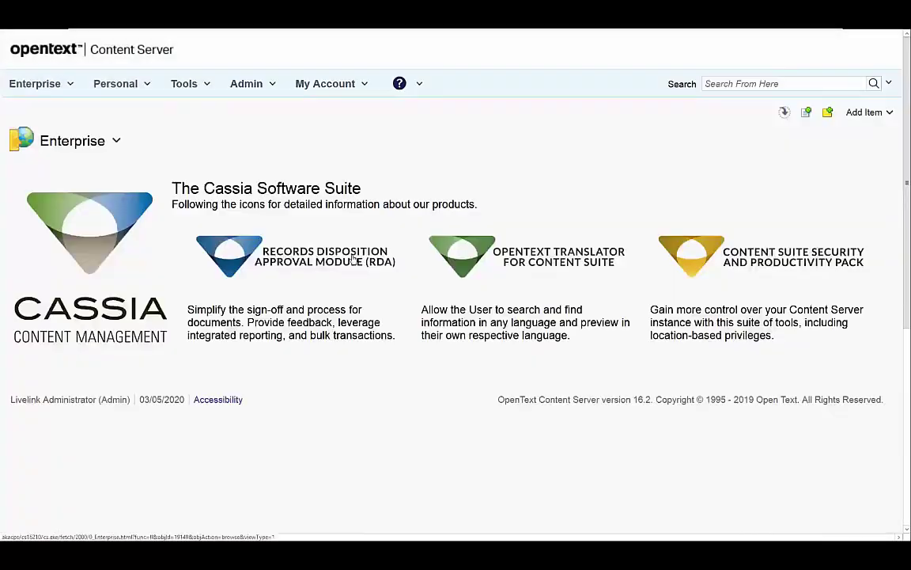
# Reopen Quick Object and Usage Privileges in 8. Ease Privileges and export the privileges to privileges.csv
pyautogui.click(729, 251)
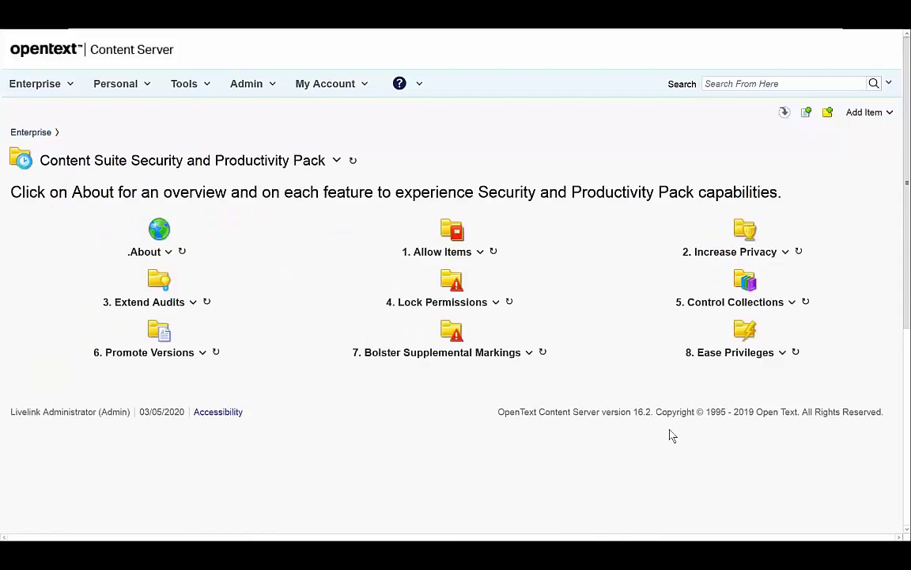
pyautogui.click(744, 326)
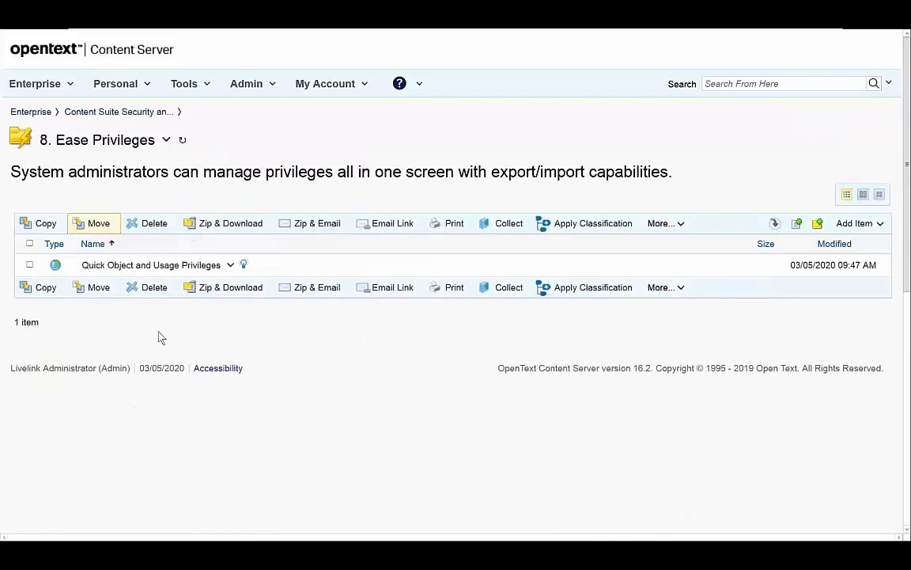
pyautogui.click(229, 262)
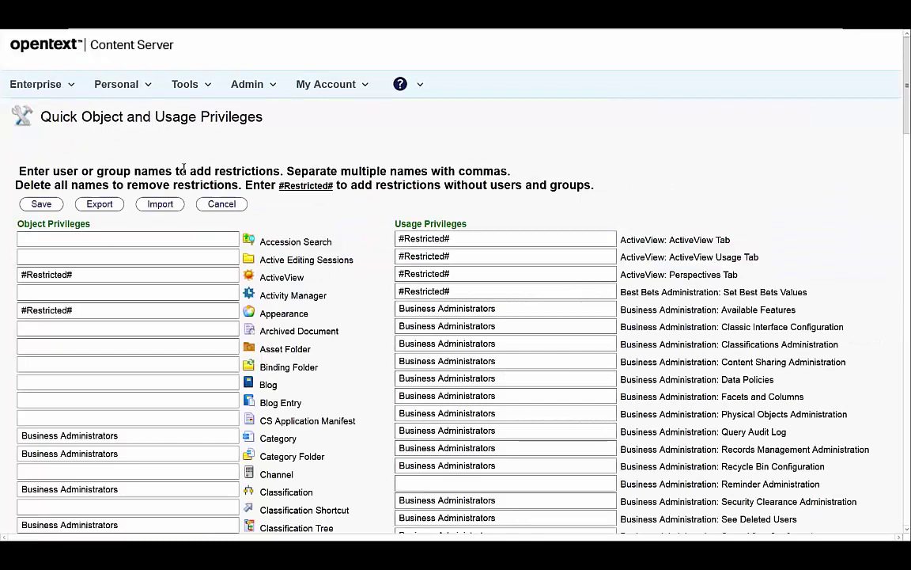
pyautogui.click(99, 204)
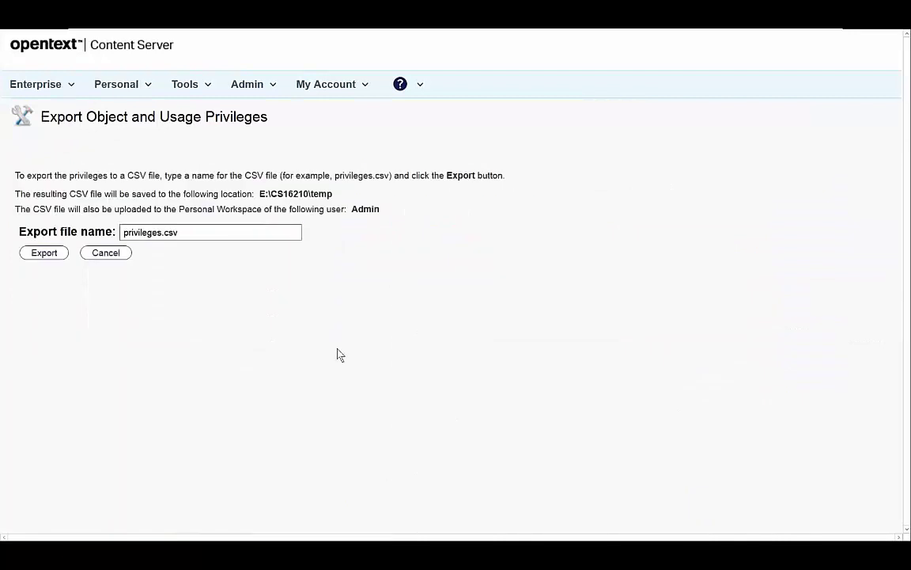
pyautogui.click(43, 254)
pyautogui.click(34, 254)
pyautogui.click(34, 253)
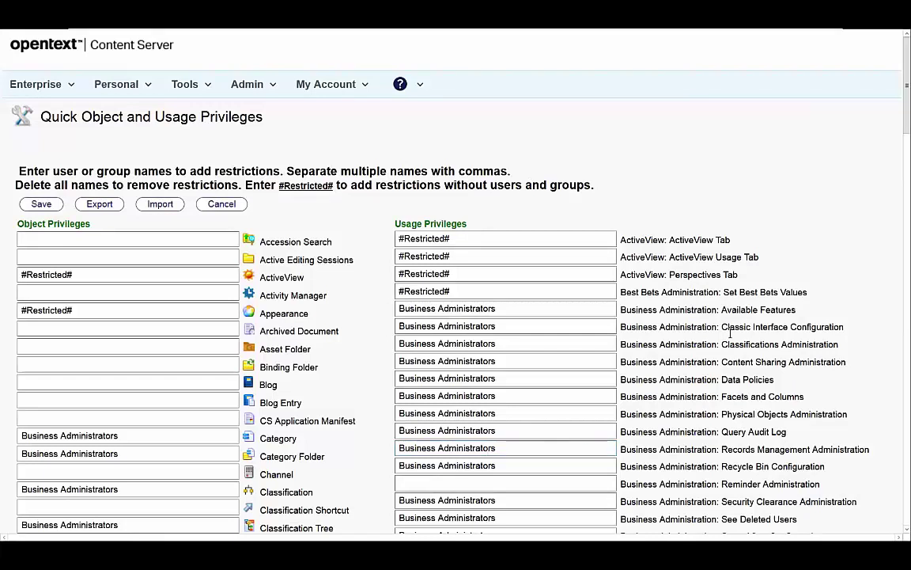
# Scan the full Quick Object and Usage Privileges list, and filter the Content Server Administration page for "priv"
pyautogui.scroll(-20, 730, 334)
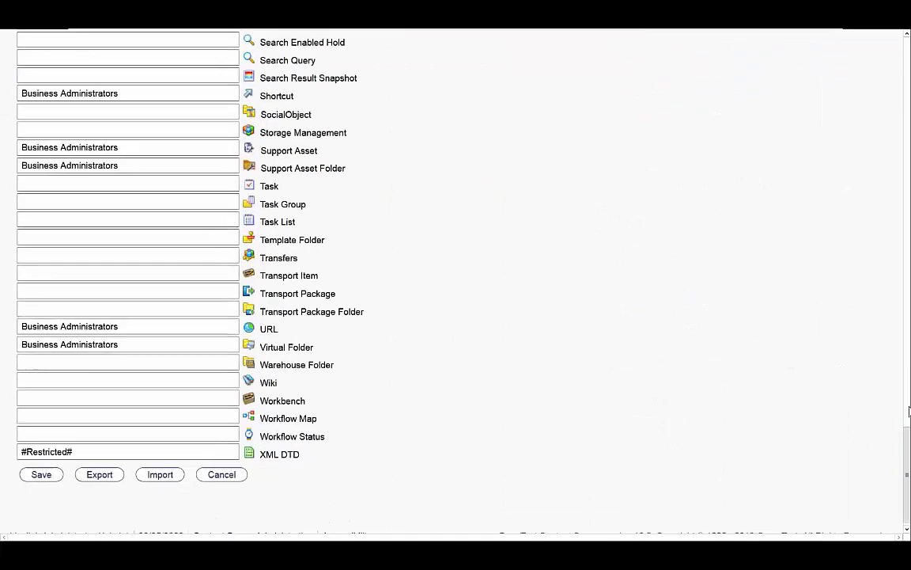
pyautogui.scroll(20, 909, 411)
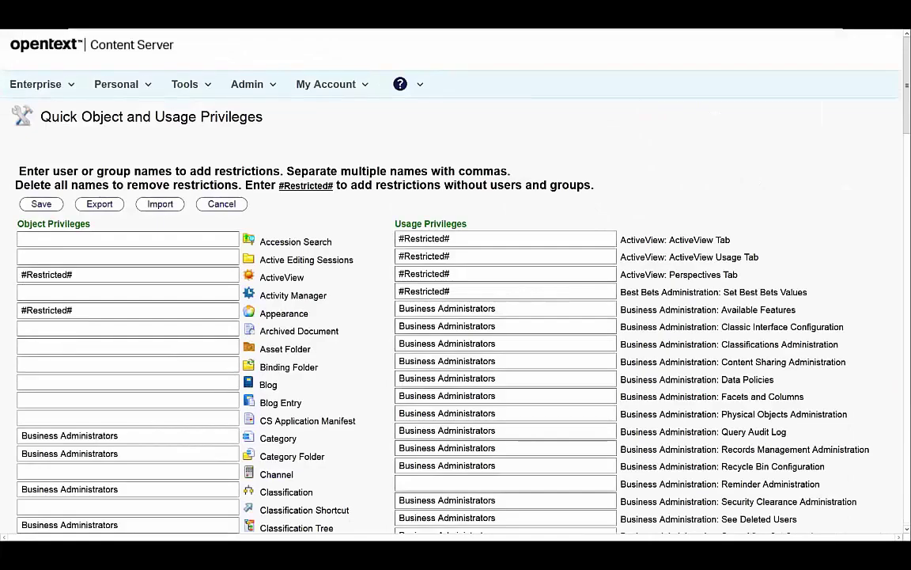
pyautogui.click(259, 88)
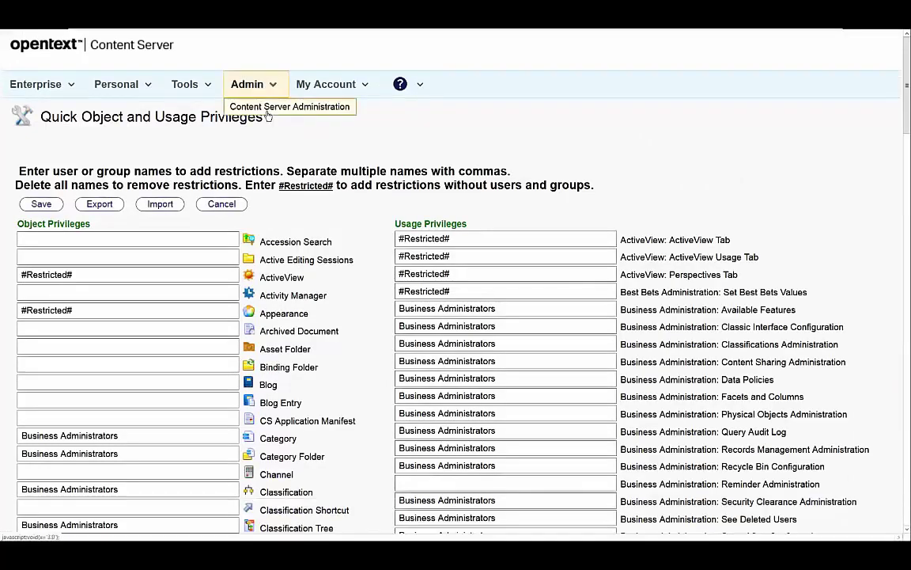
pyautogui.click(269, 108)
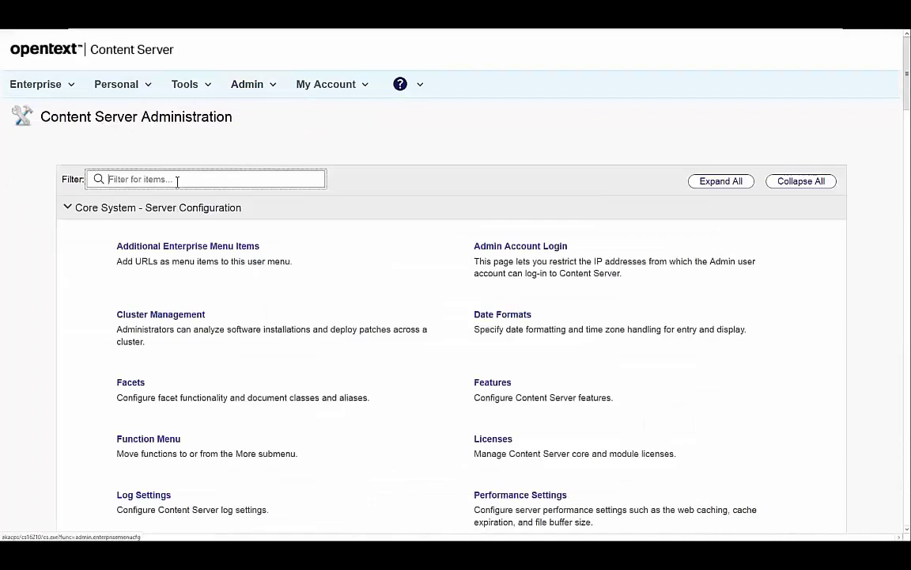
pyautogui.write('priv')
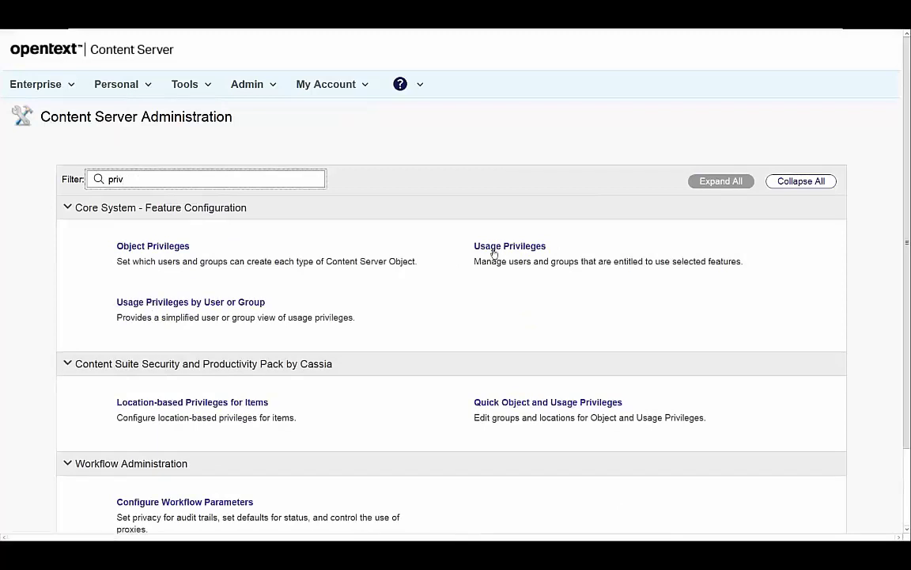
# Open Object Privileges, view the group members allowed to create LiveReport objects, and close the group editor
pyautogui.click(167, 248)
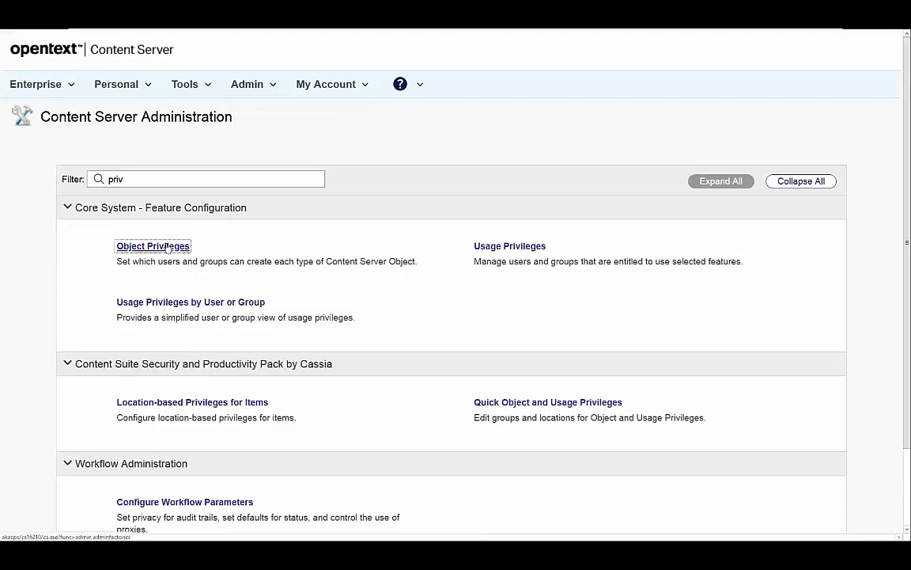
pyautogui.scroll(-5, 318, 317)
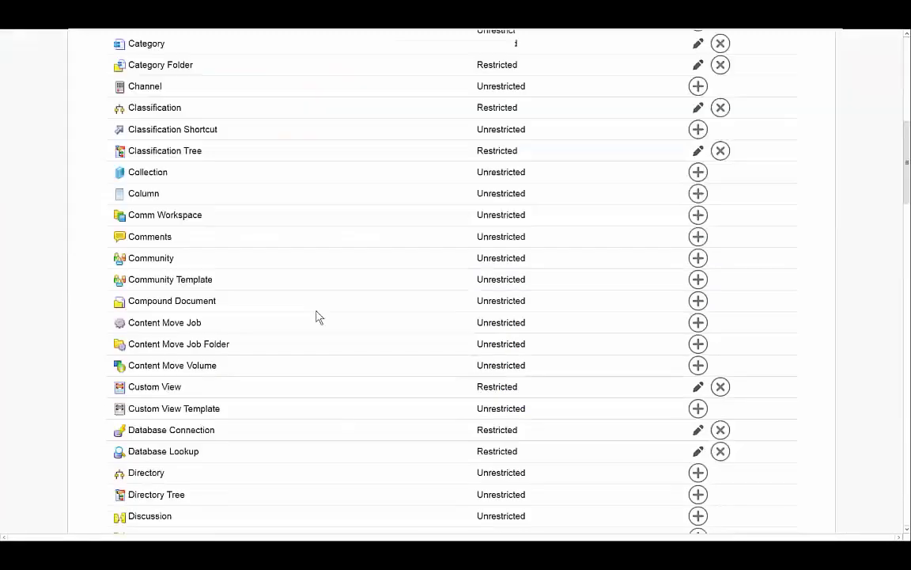
pyautogui.scroll(-9, 315, 316)
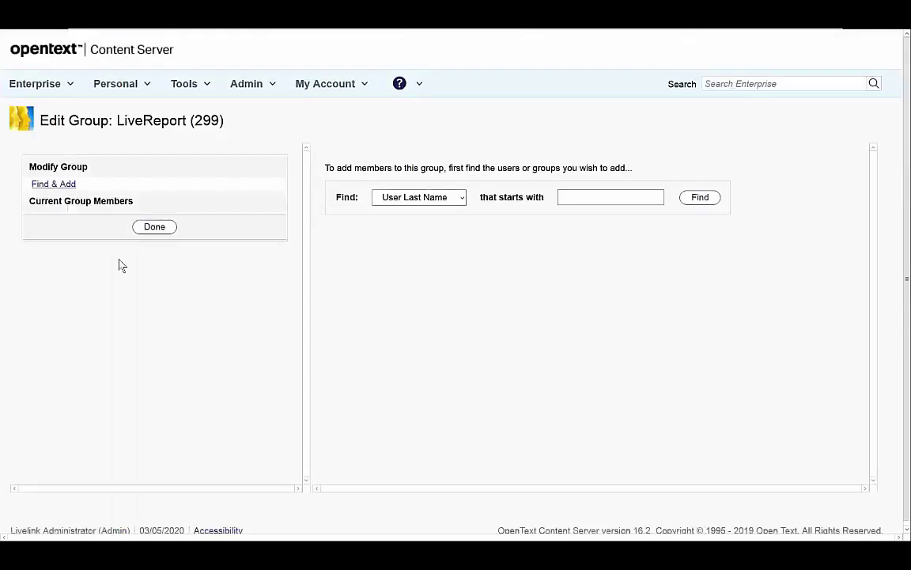
pyautogui.click(156, 227)
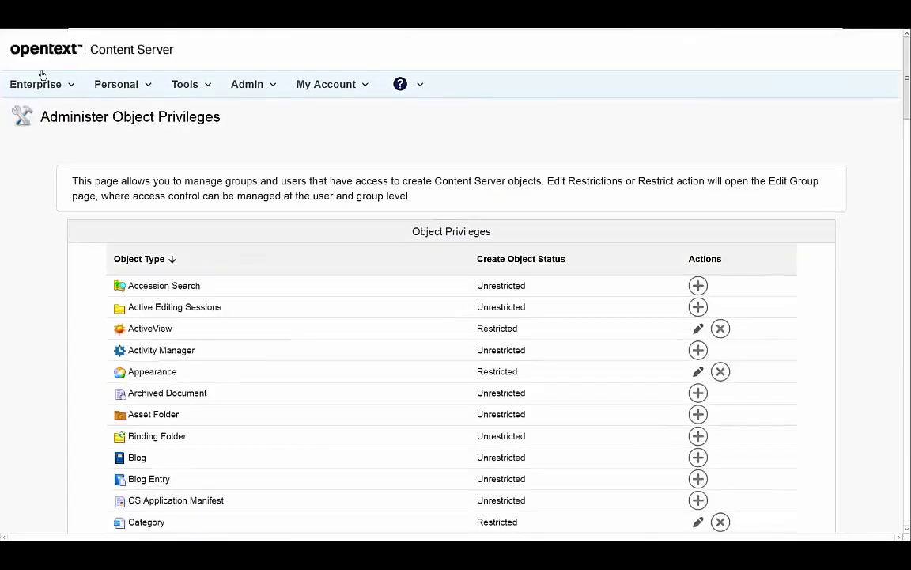
# Leave the Administer Object Privileges page and return to Content Server Administration
pyautogui.rightClick(300, 282)
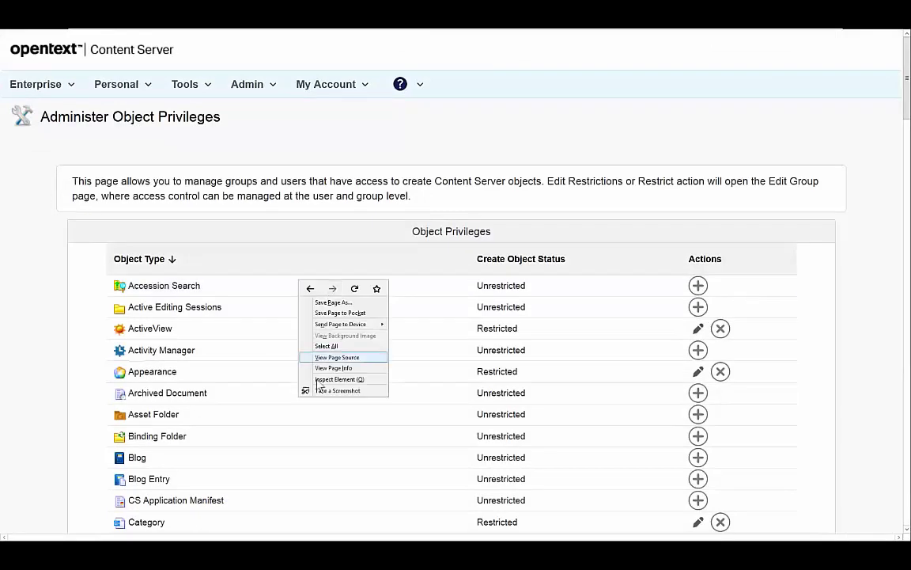
pyautogui.click(46, 295)
pyautogui.scroll(-20, 46, 294)
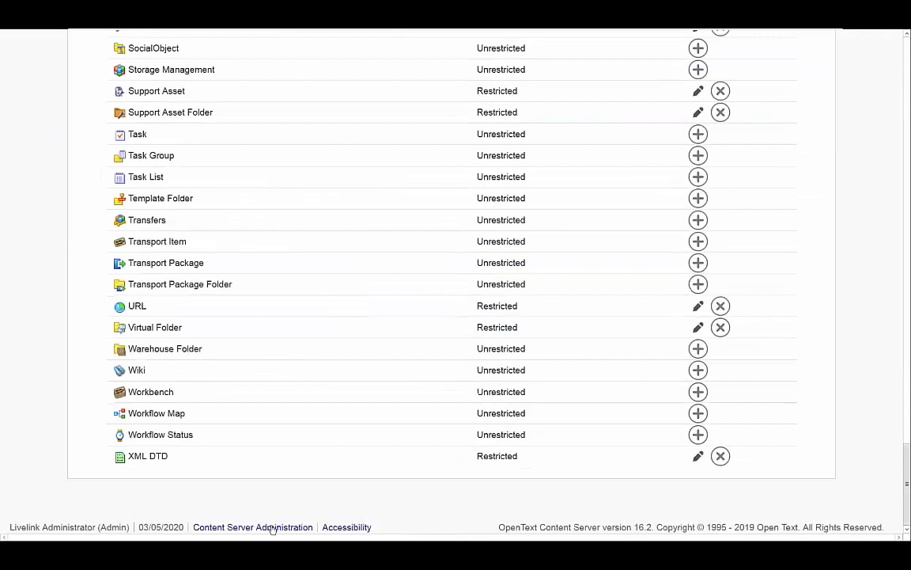
pyautogui.click(272, 528)
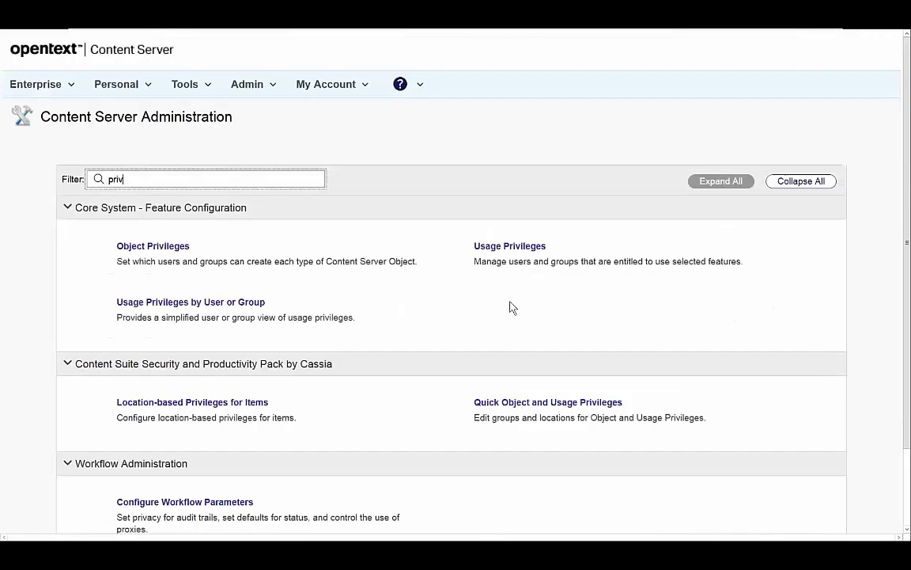
# Open Usage Privileges and review the listed features, including the Security and Productivity Pack entries
pyautogui.click(505, 248)
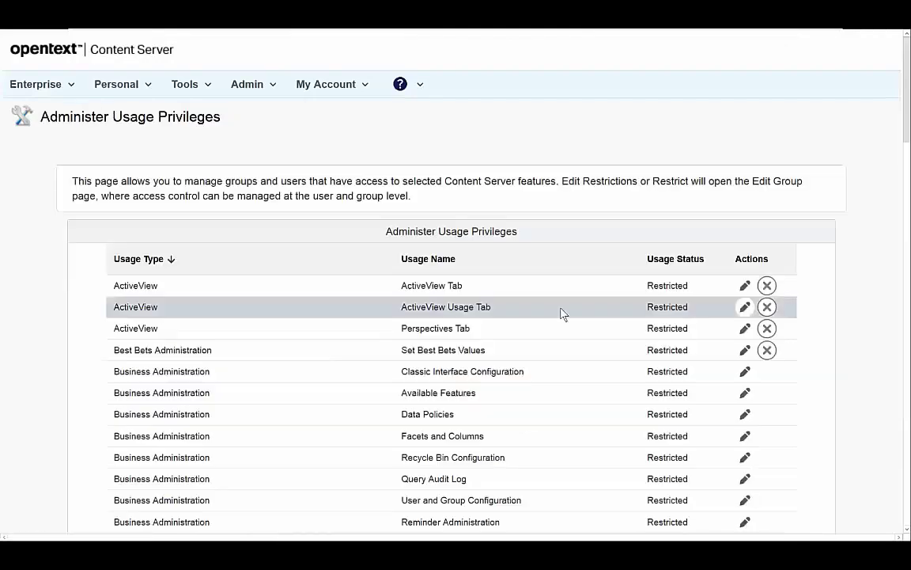
pyautogui.scroll(-15, 552, 300)
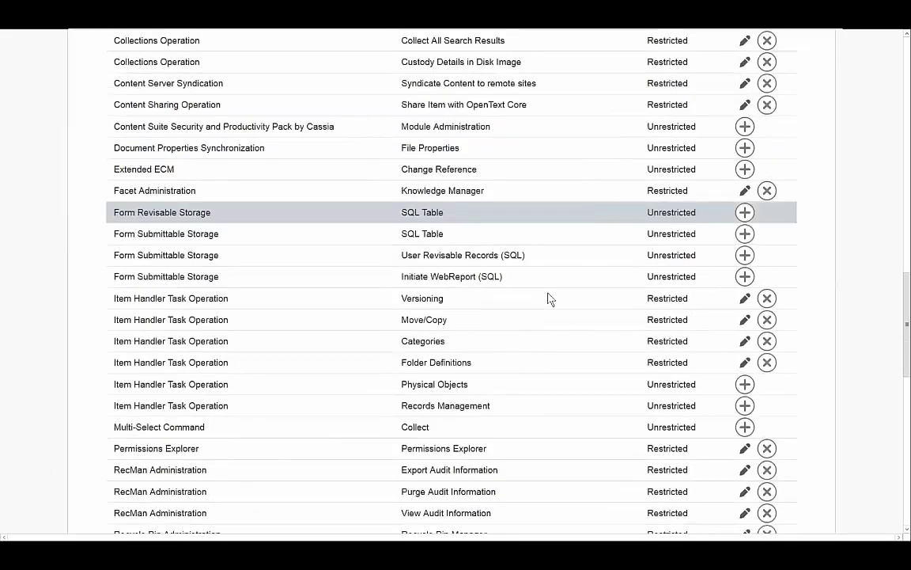
pyautogui.scroll(-3, 549, 299)
pyautogui.scroll(2, 545, 295)
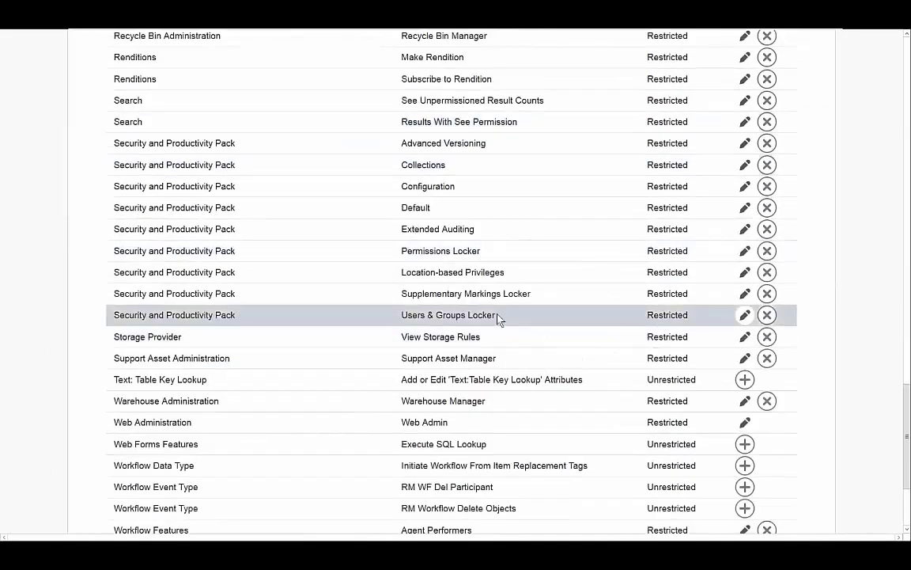
pyautogui.scroll(20, 498, 317)
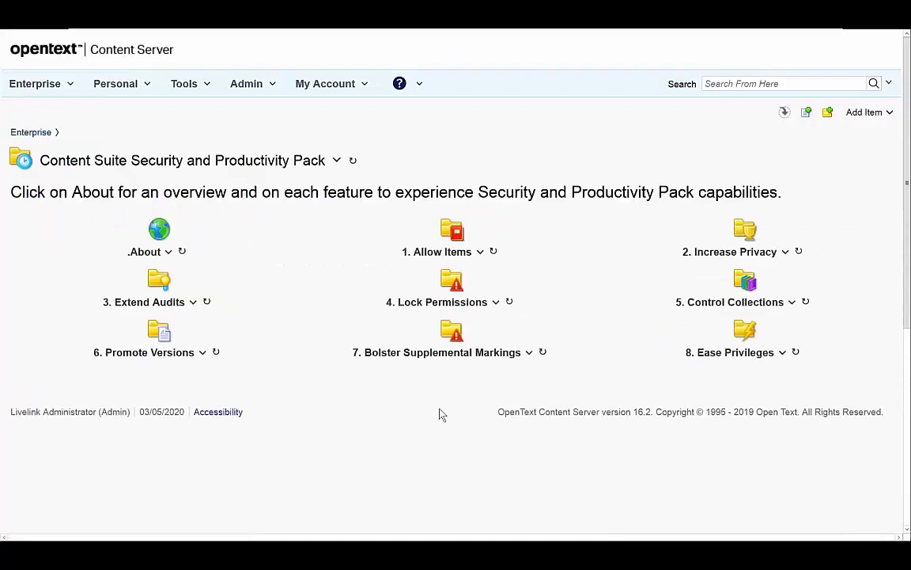
# Open the .About overview of the Content Suite Security and Productivity Pack, and switch to the webinar presentation in PowerPoint
pyautogui.click(167, 245)
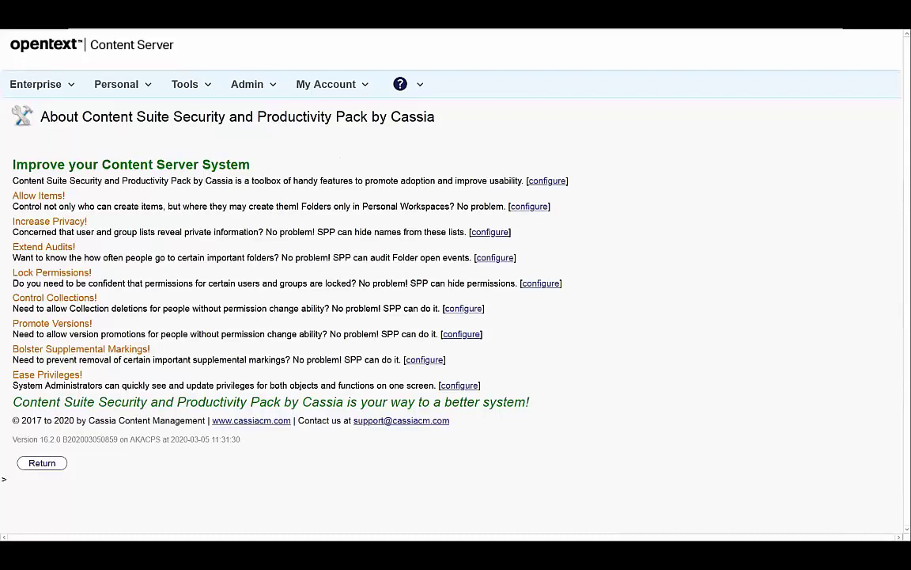
pyautogui.moveTo(724, 30)
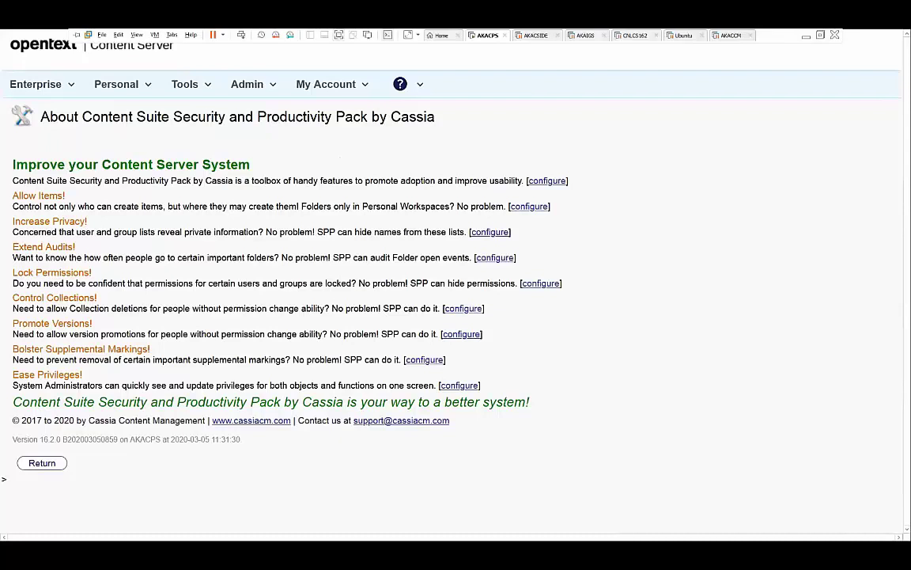
pyautogui.click(806, 38)
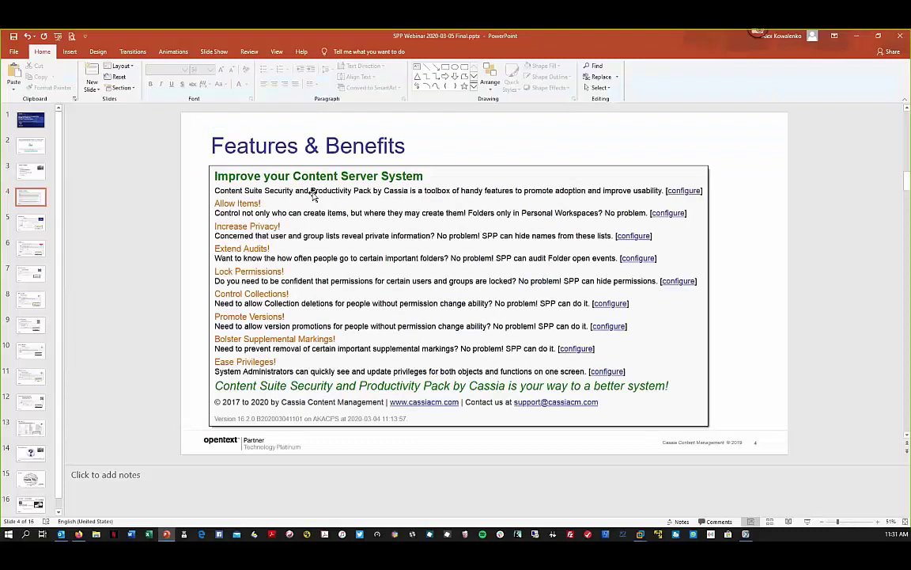
# Start the slide show from the beginning and advance to the Questions & Answers slide
pyautogui.click(58, 36)
pyautogui.click(232, 198)
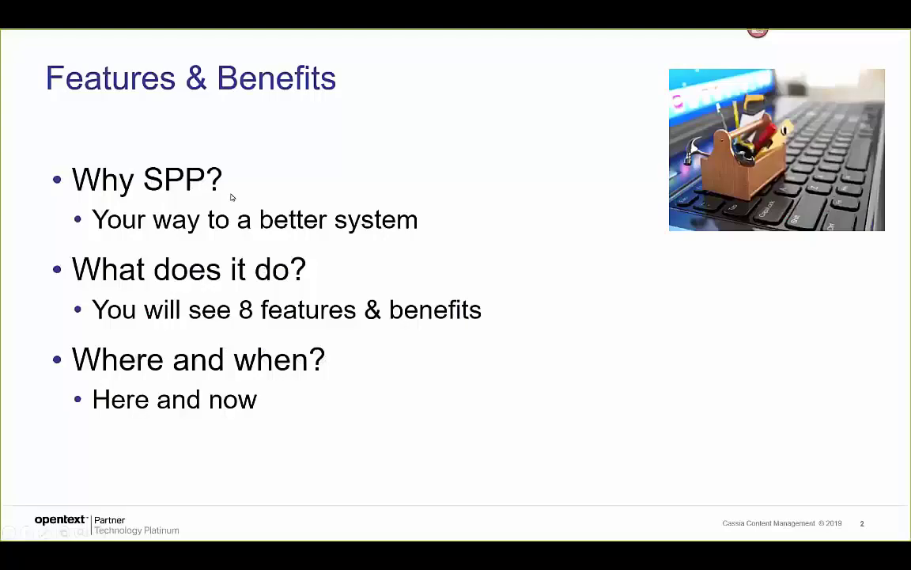
pyautogui.click(232, 198)
pyautogui.click(231, 198)
pyautogui.click(232, 197)
pyautogui.click(231, 198)
pyautogui.click(232, 197)
pyautogui.press('Right')
pyautogui.press('Right')
pyautogui.press('Right')
pyautogui.press('Right')
pyautogui.press('Right')
pyautogui.press('Right')
pyautogui.press('Right')
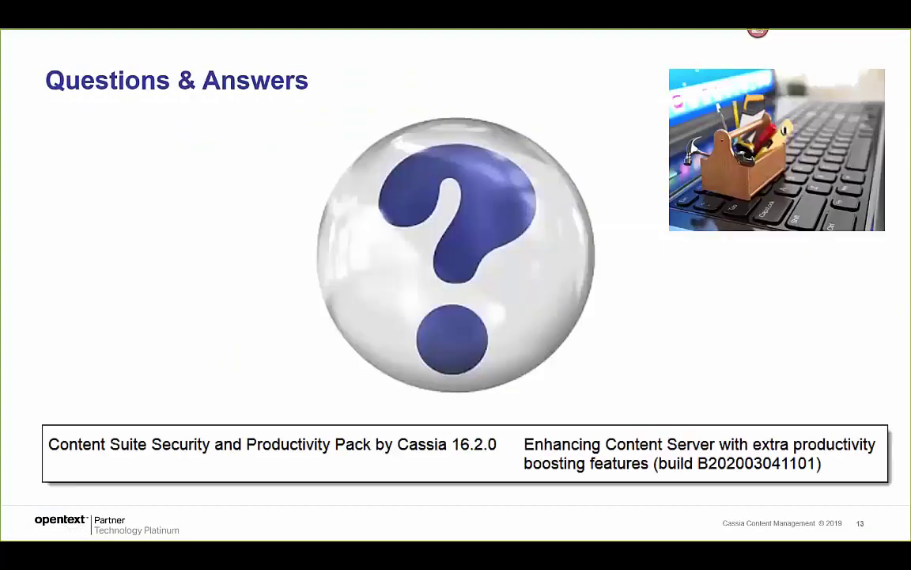